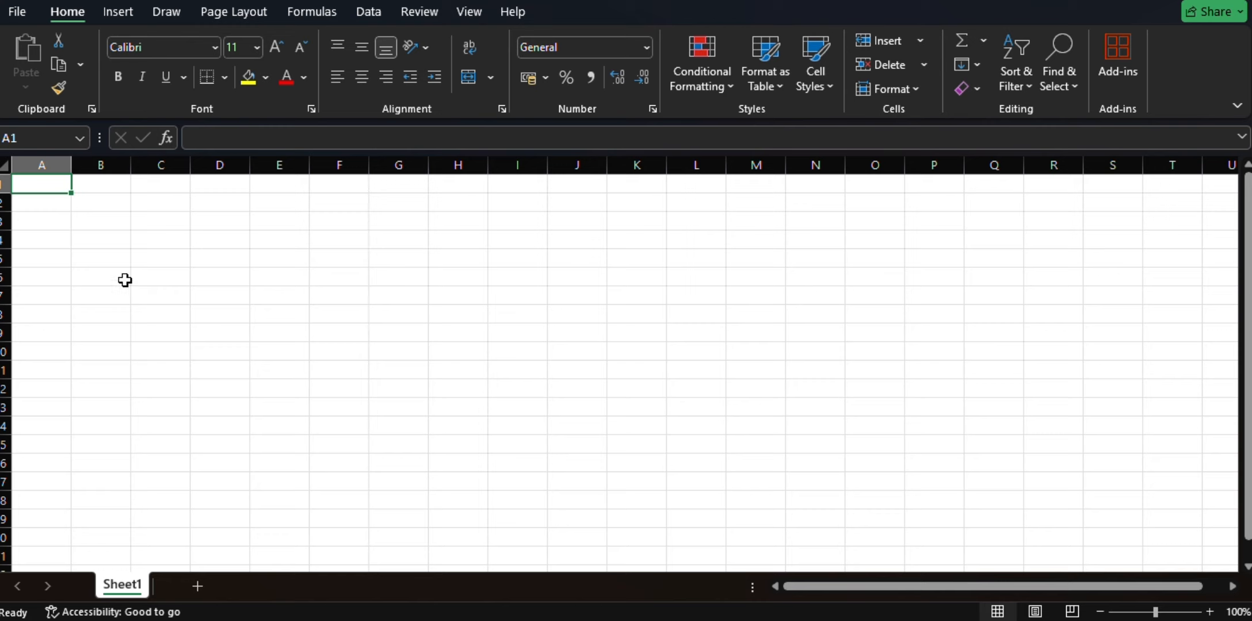
pyautogui.scroll(-2, 141, 327)
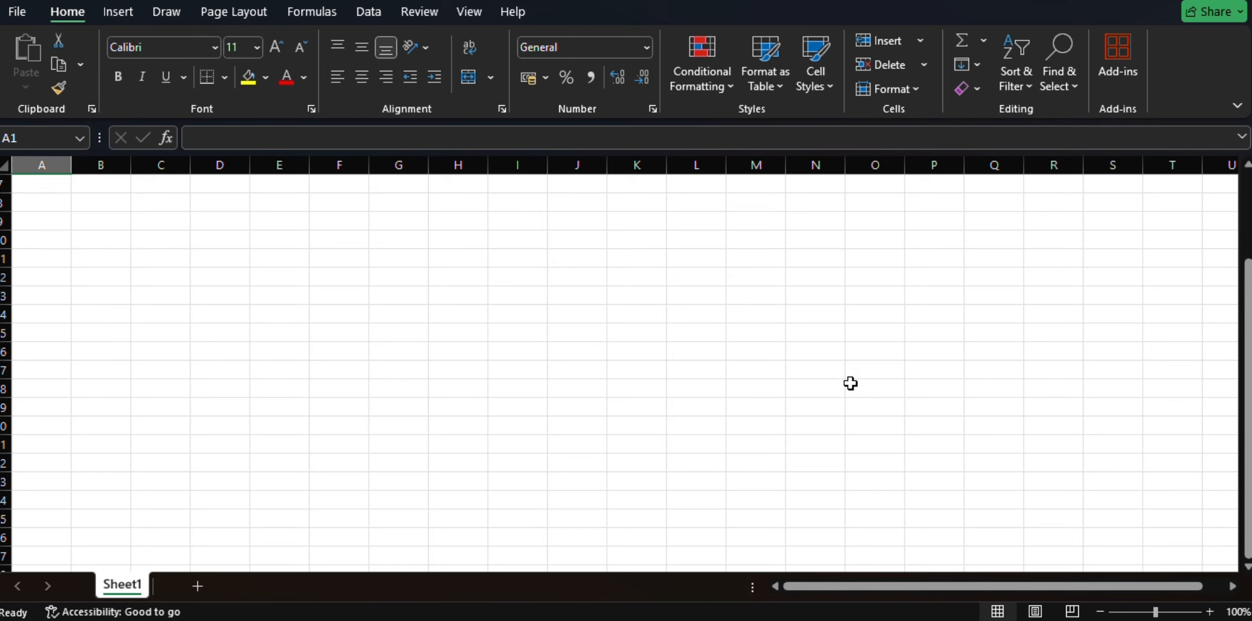
pyautogui.moveTo(1247, 419); pyautogui.dragTo(1229, 330)
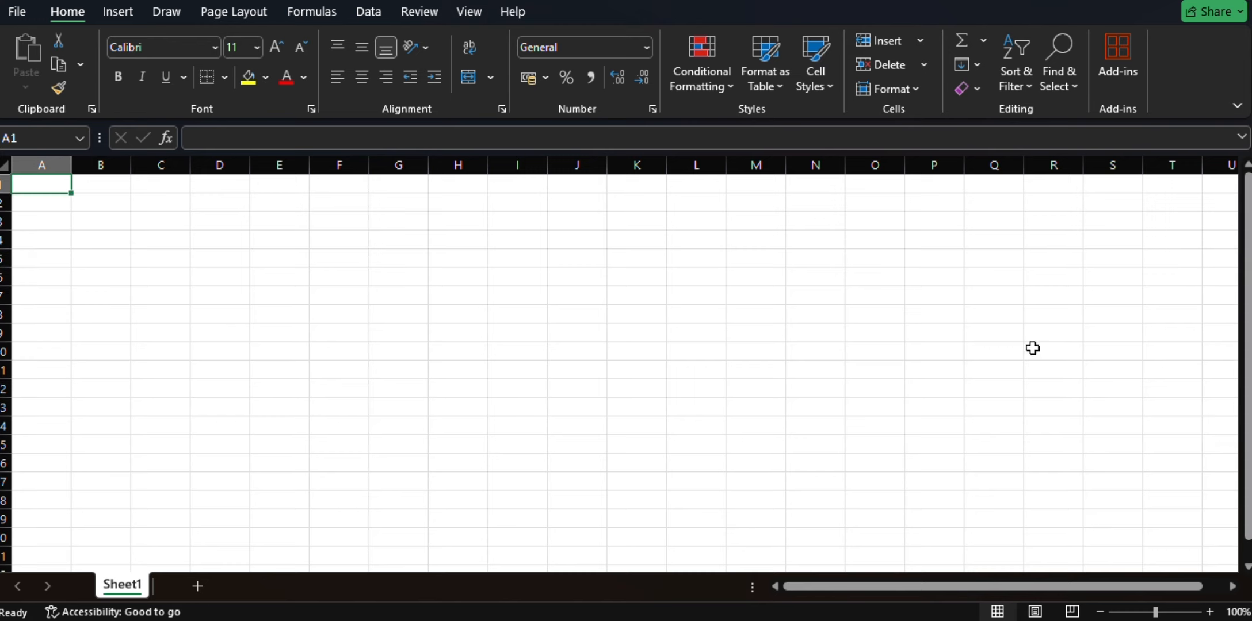
pyautogui.click(75, 294)
pyautogui.click(37, 199)
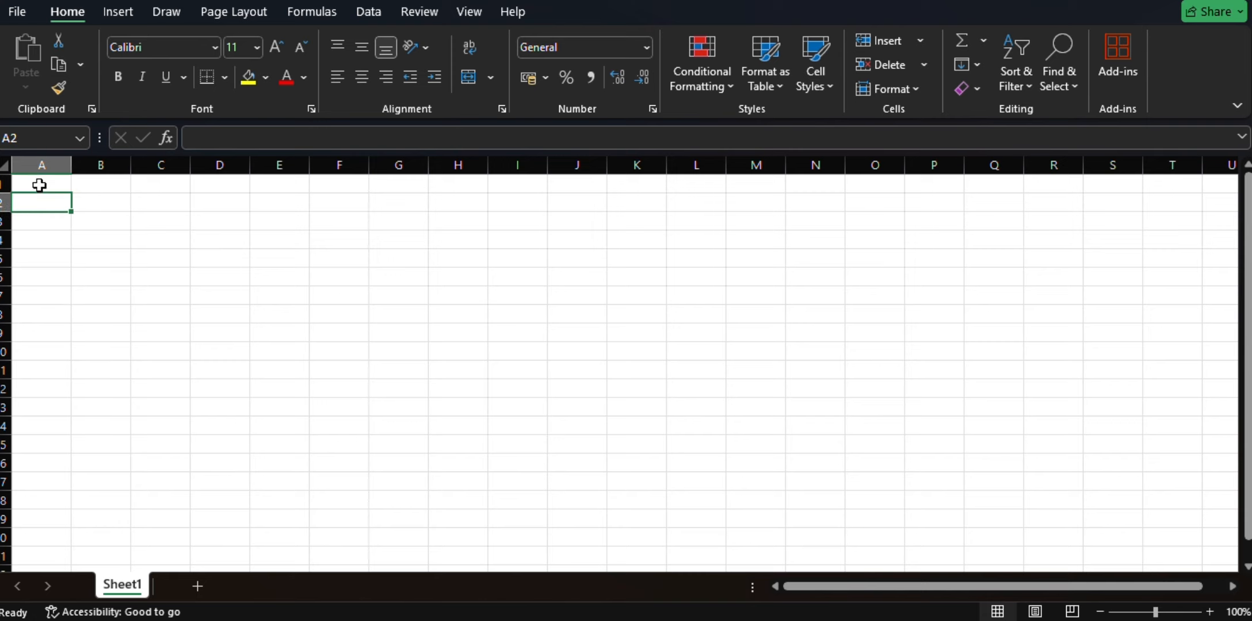
# Enter the column heading "S no" in cell A1
pyautogui.click(39, 184)
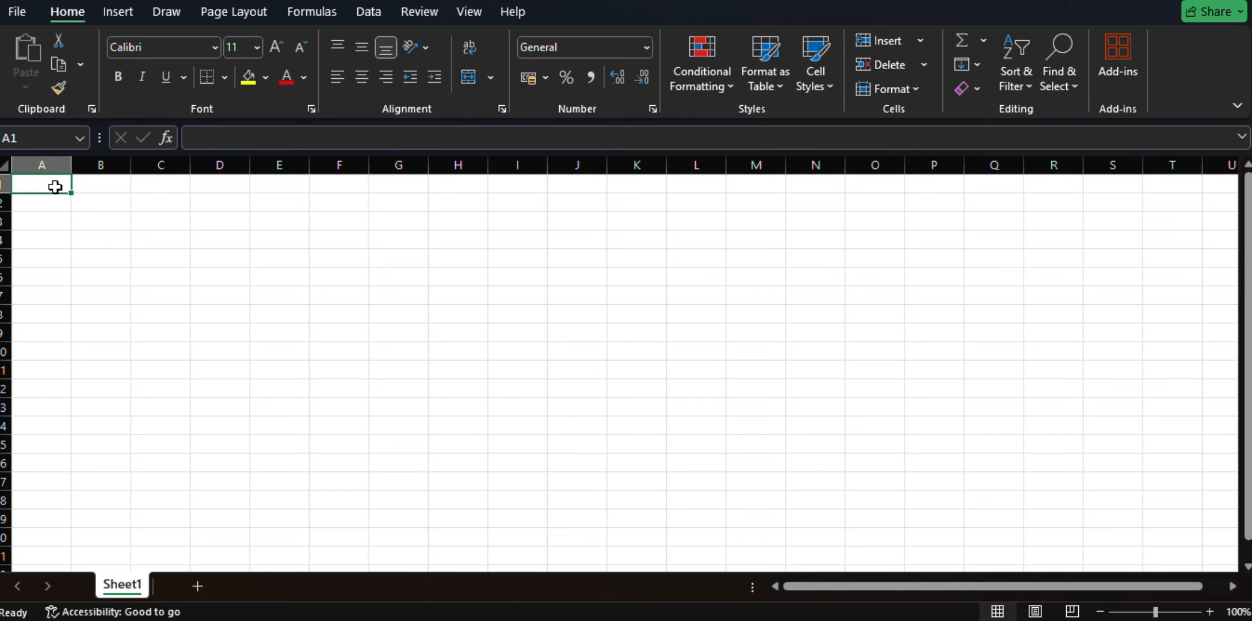
pyautogui.write('S no')
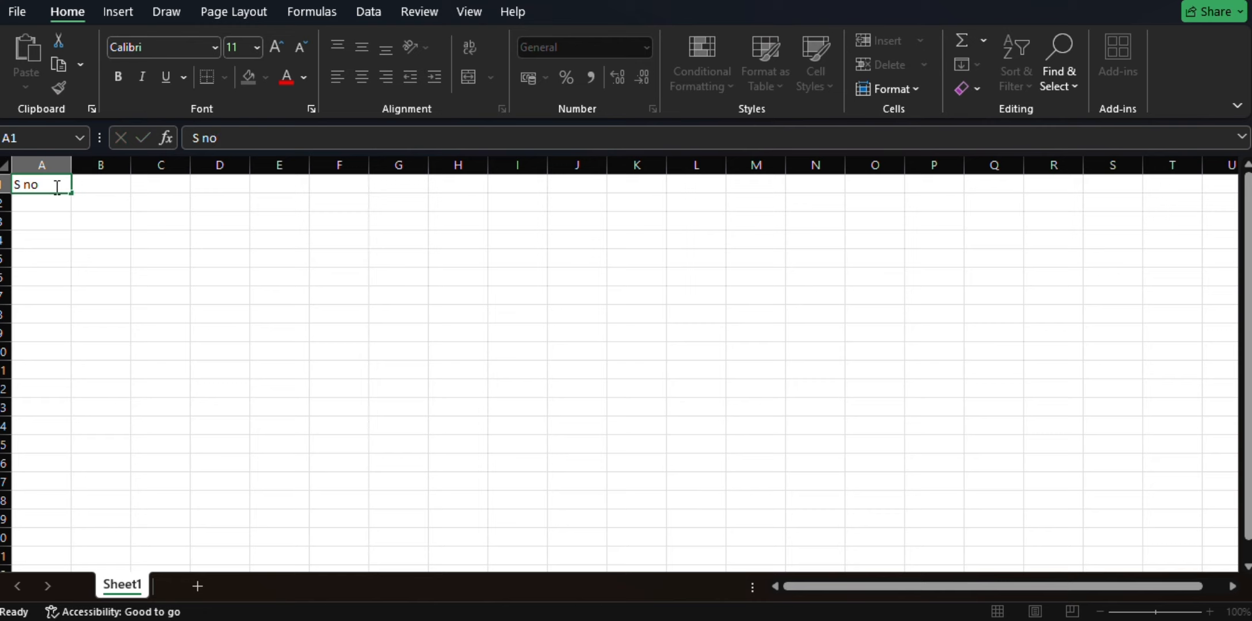
pyautogui.press('Return')
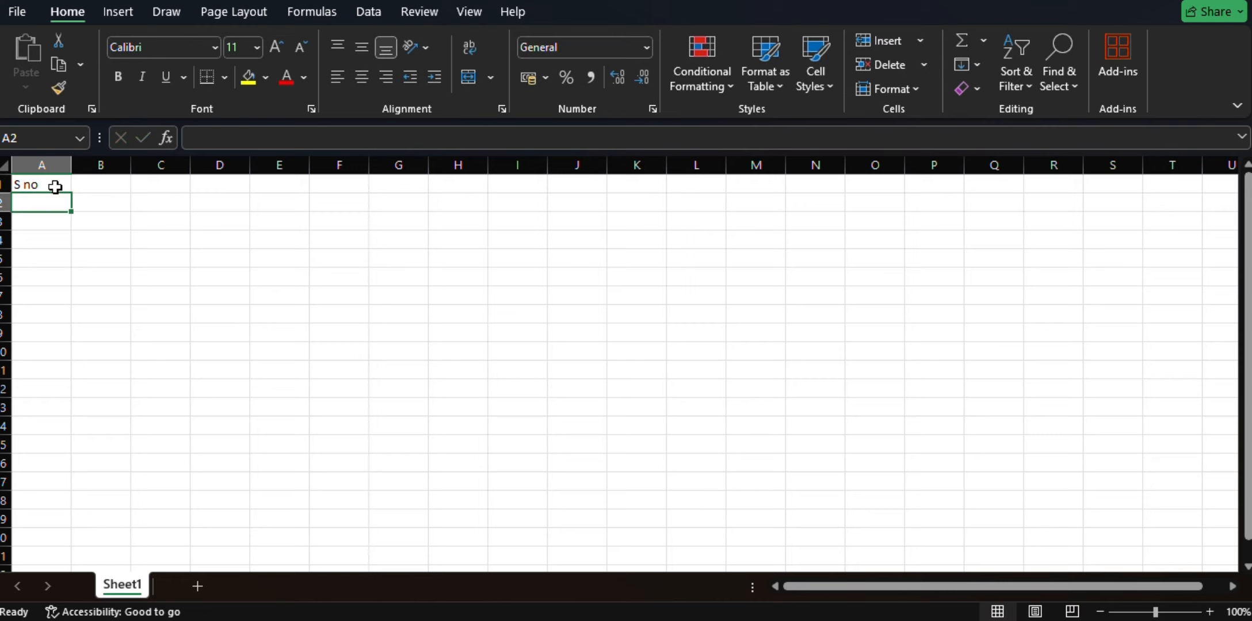
# Fill cells A2 to A7 under the "S no" heading with the serial numbers 1 through 6
pyautogui.write('1')
pyautogui.press('Return')
pyautogui.write('2')
pyautogui.press('Return')
pyautogui.write('4')
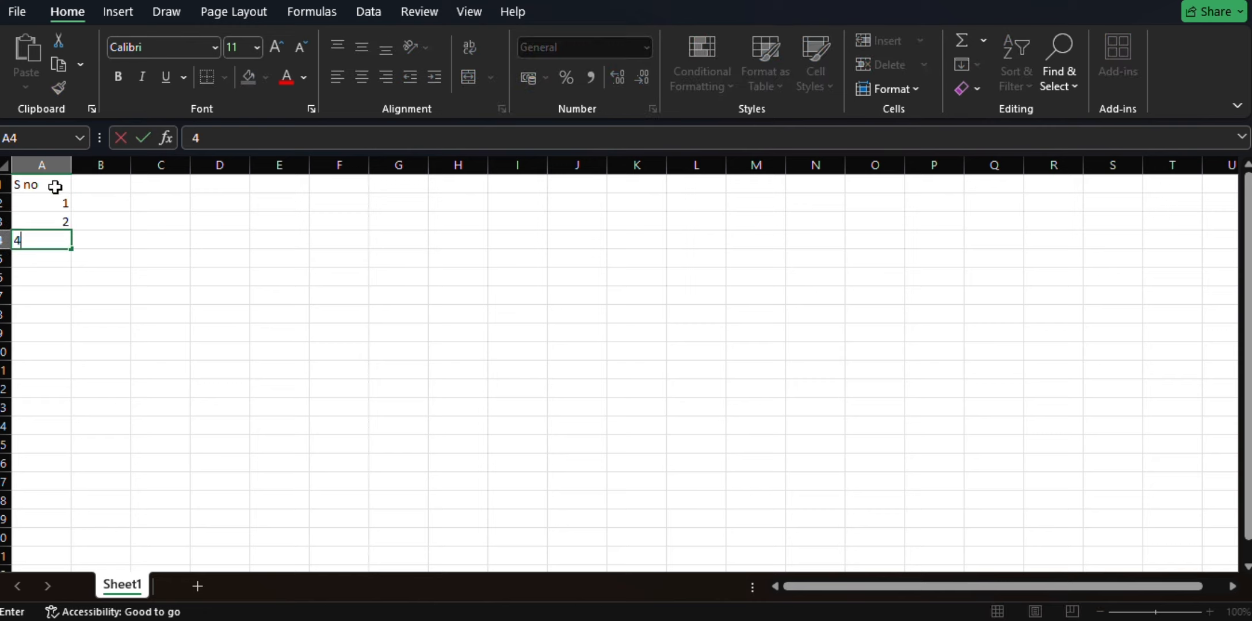
pyautogui.press('BackSpace')
pyautogui.write('3')
pyautogui.press('Return')
pyautogui.write('4')
pyautogui.press('Return')
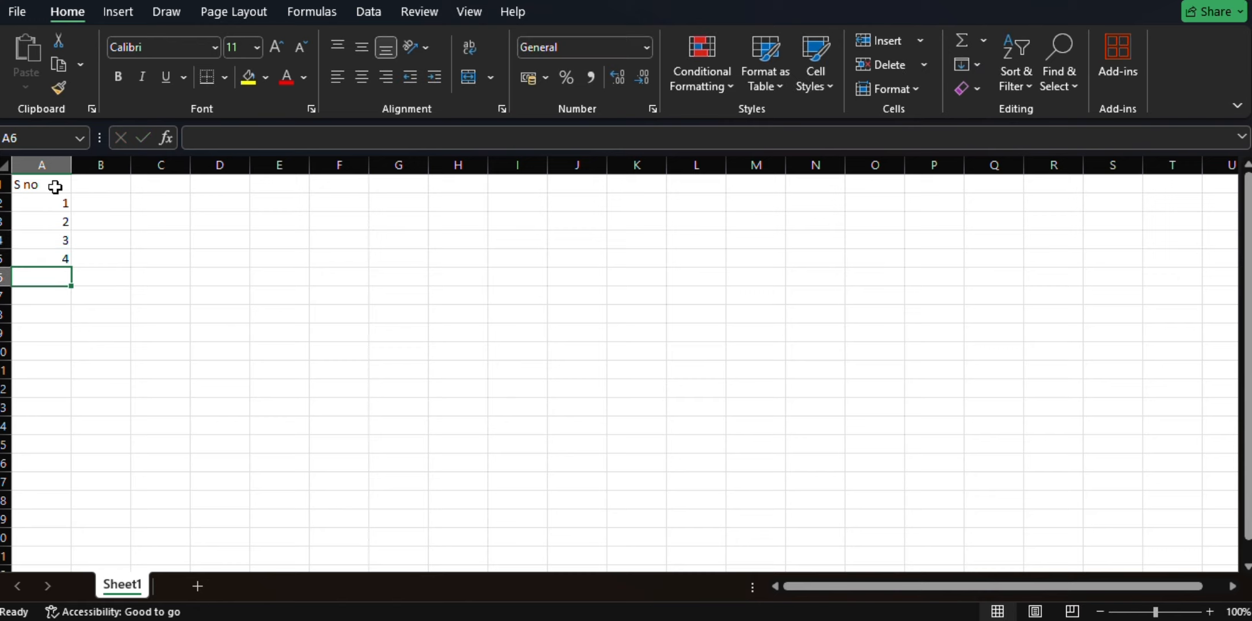
pyautogui.write('5')
pyautogui.press('Return')
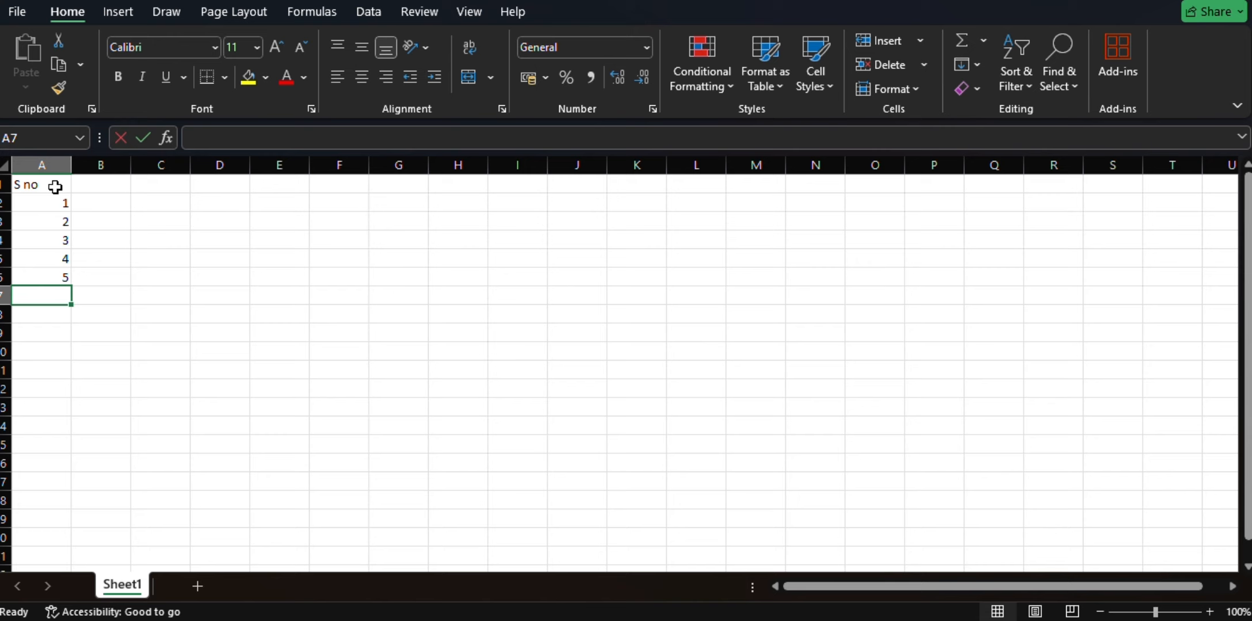
pyautogui.write('6')
pyautogui.press('Return')
# Enter the column heading "Name" in cell B1
pyautogui.click(117, 183)
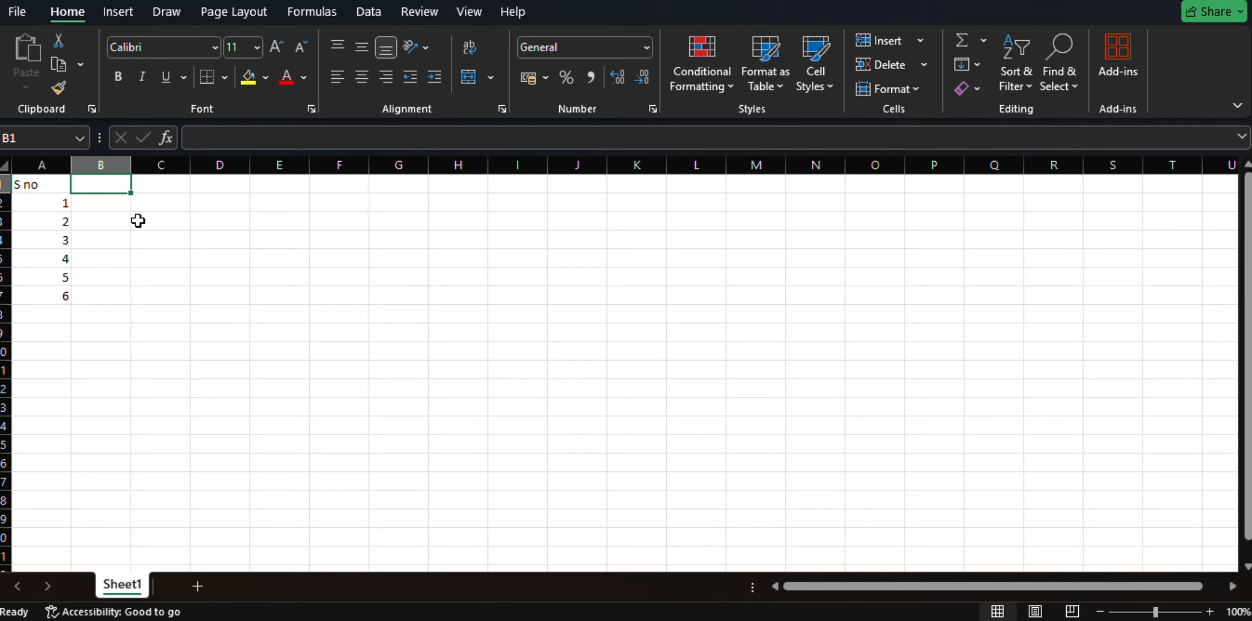
pyautogui.write('Nam')
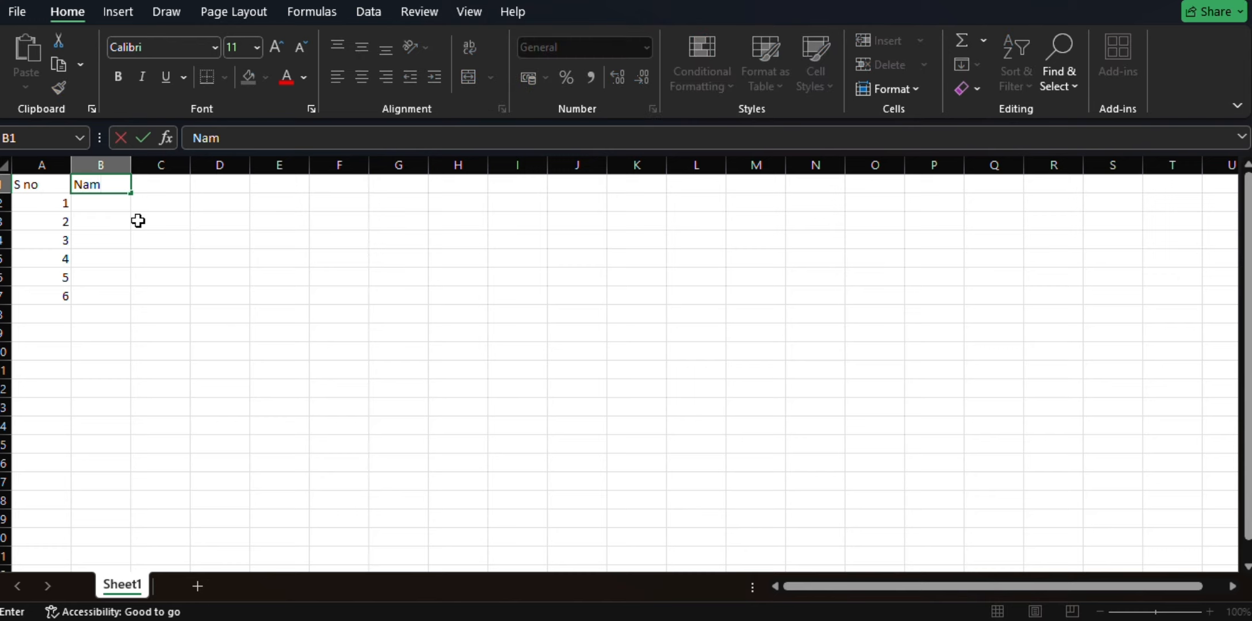
pyautogui.write('e')
pyautogui.press('Tab')
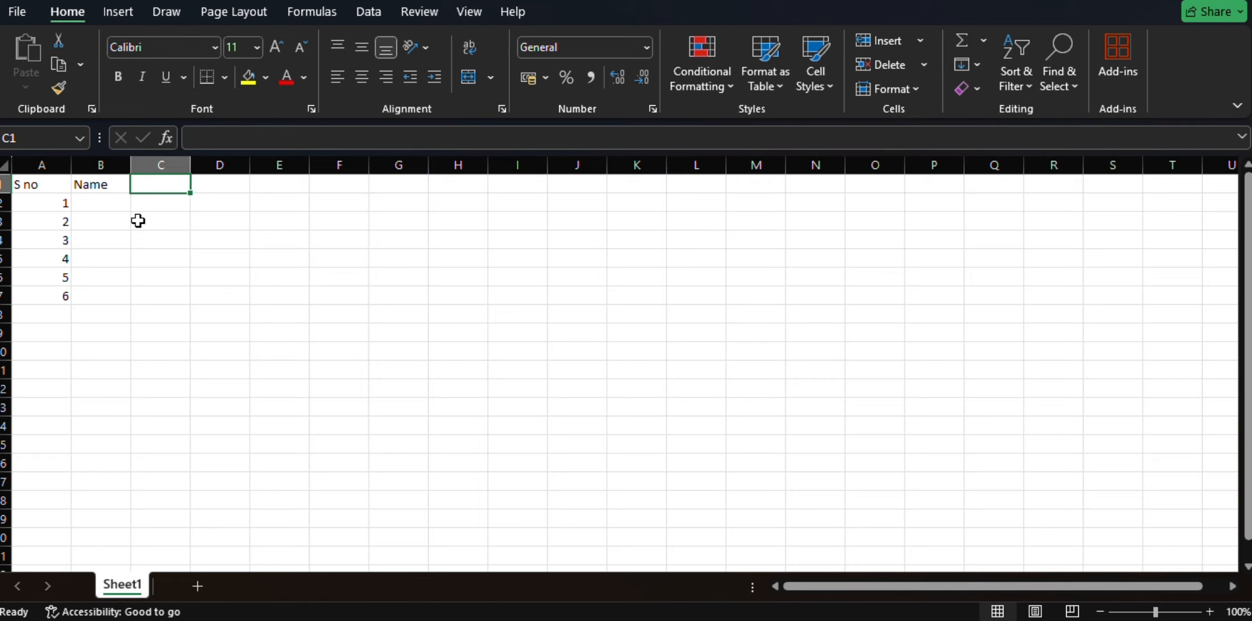
# Enter the heading "Designation" in cell C1 and autofit column C to its text
pyautogui.click(106, 191)
pyautogui.click(144, 190)
pyautogui.write('Desig')
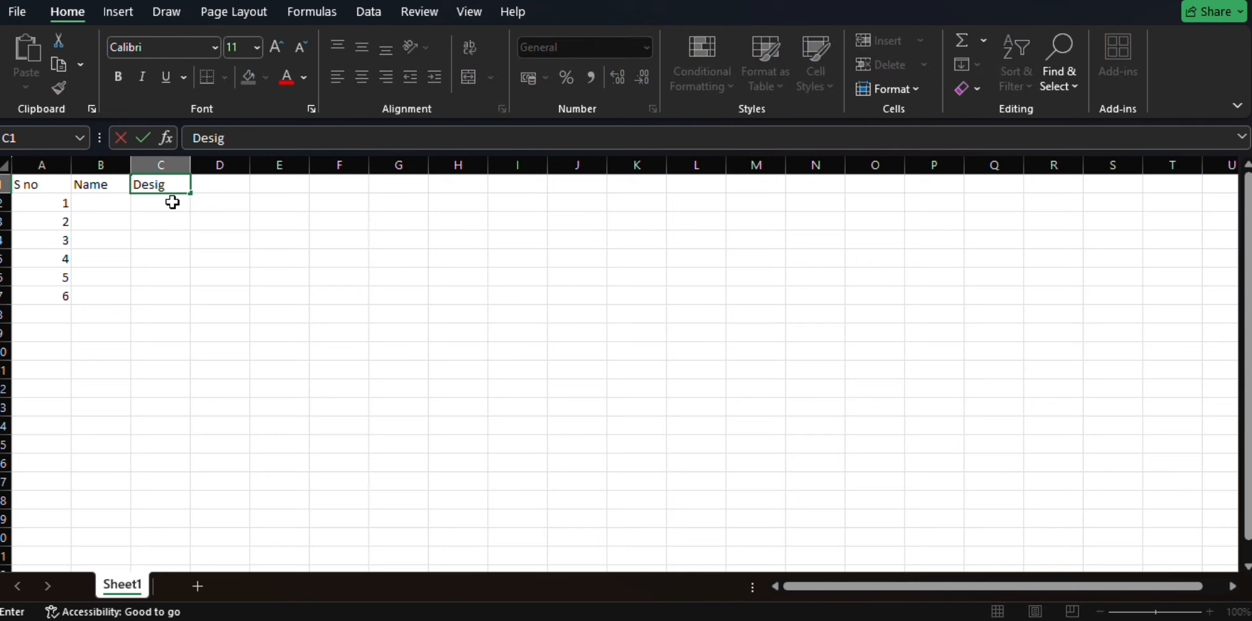
pyautogui.write('nation')
pyautogui.press('Tab')
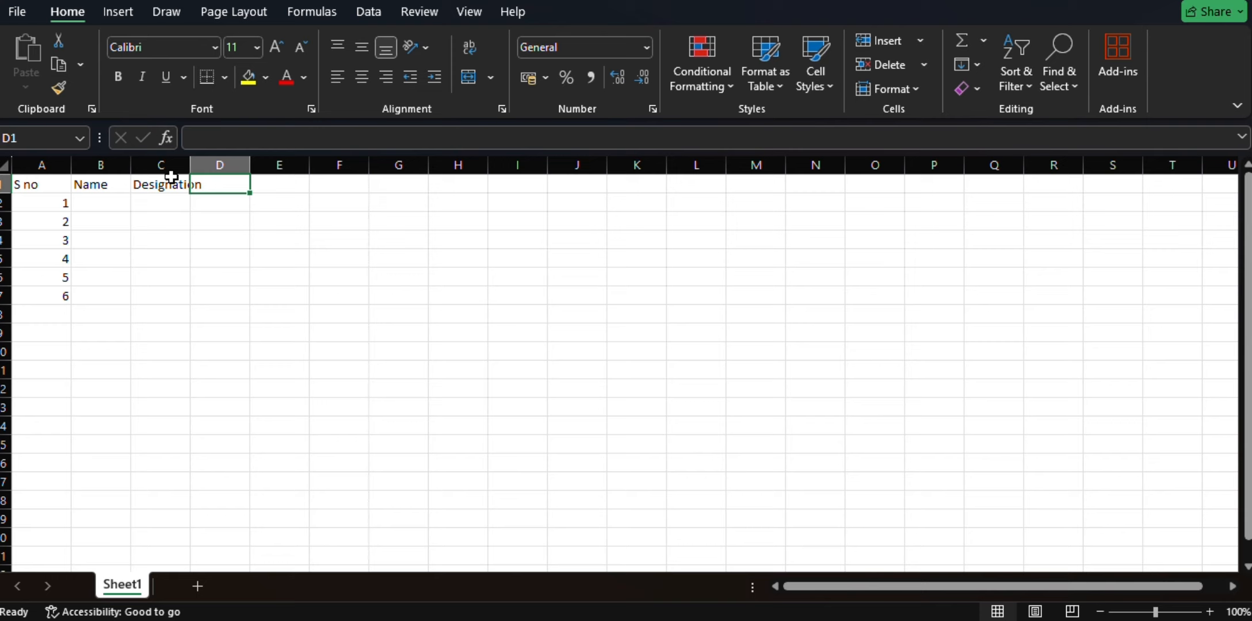
pyautogui.click(168, 164)
pyautogui.doubleClick(190, 165)
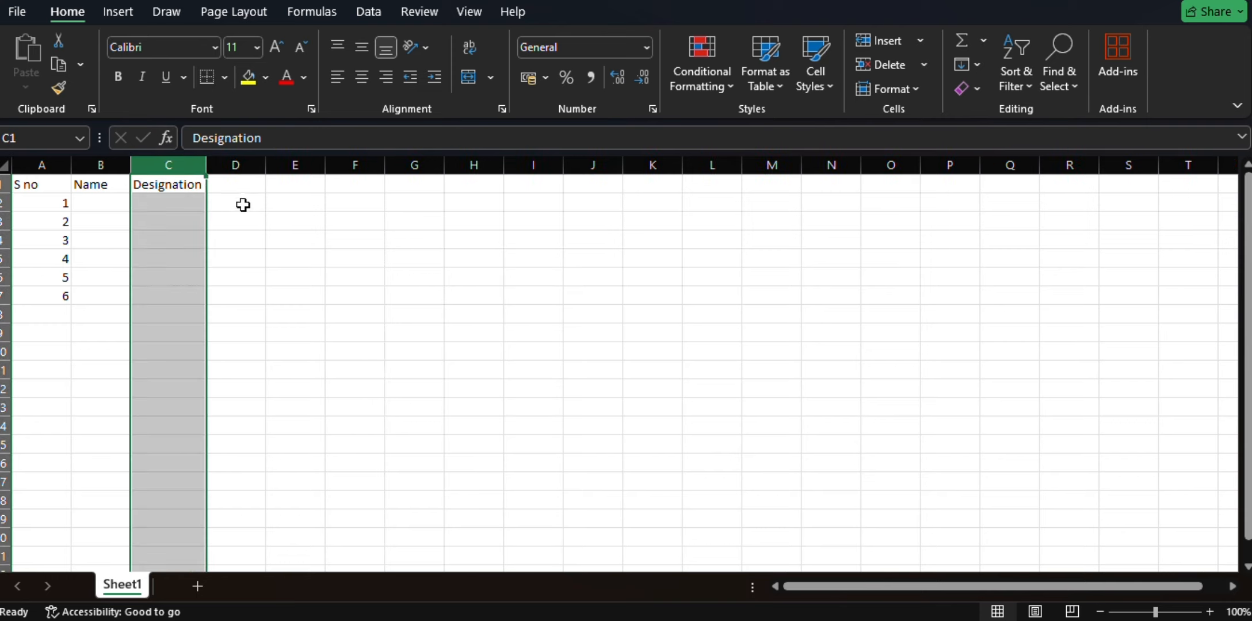
# Enter the headings "Email", "Phone" and "Address" in cells D1, E1 and F1
pyautogui.click(245, 186)
pyautogui.write('E')
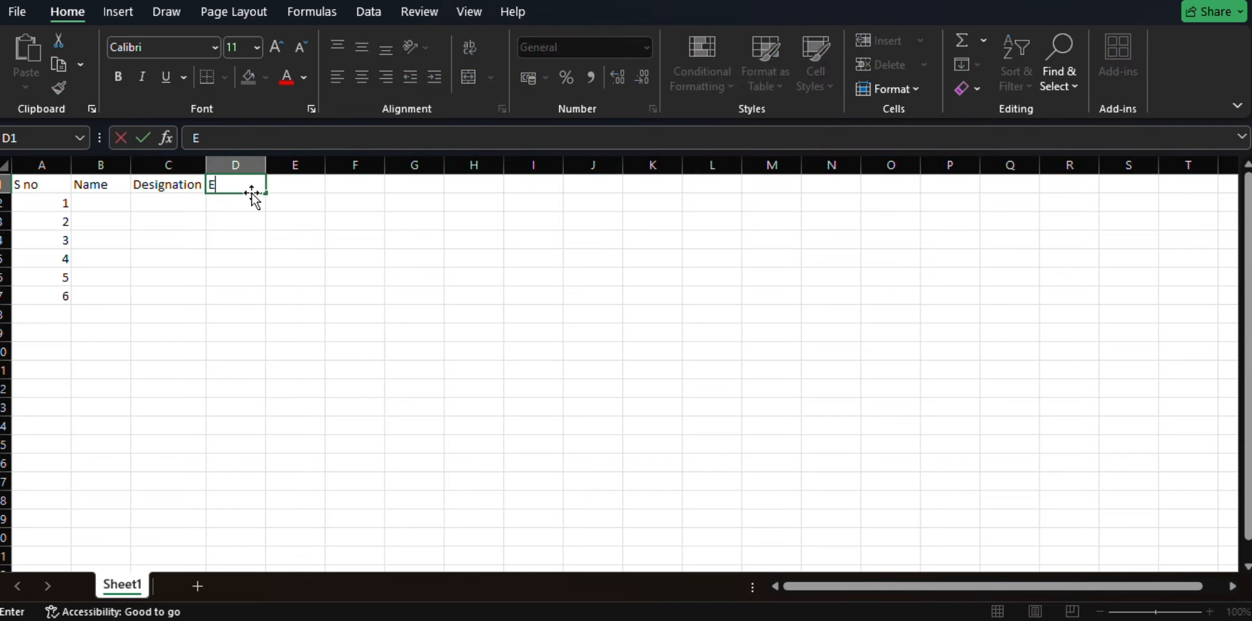
pyautogui.write('mail')
pyautogui.press('Tab')
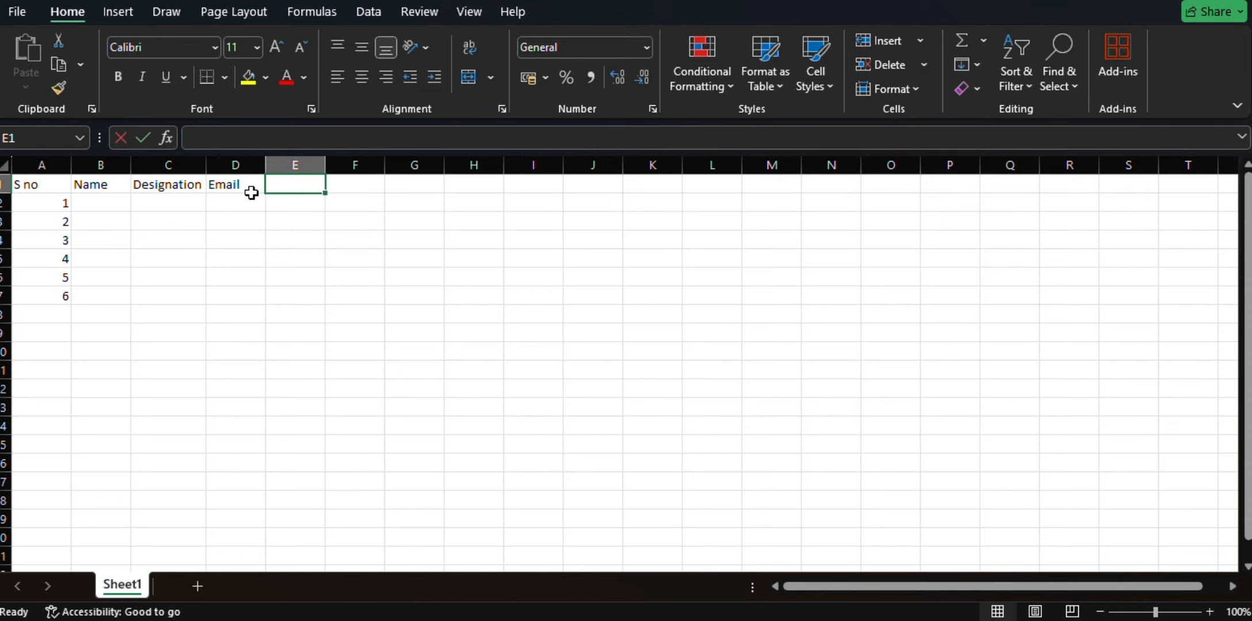
pyautogui.write('Phone')
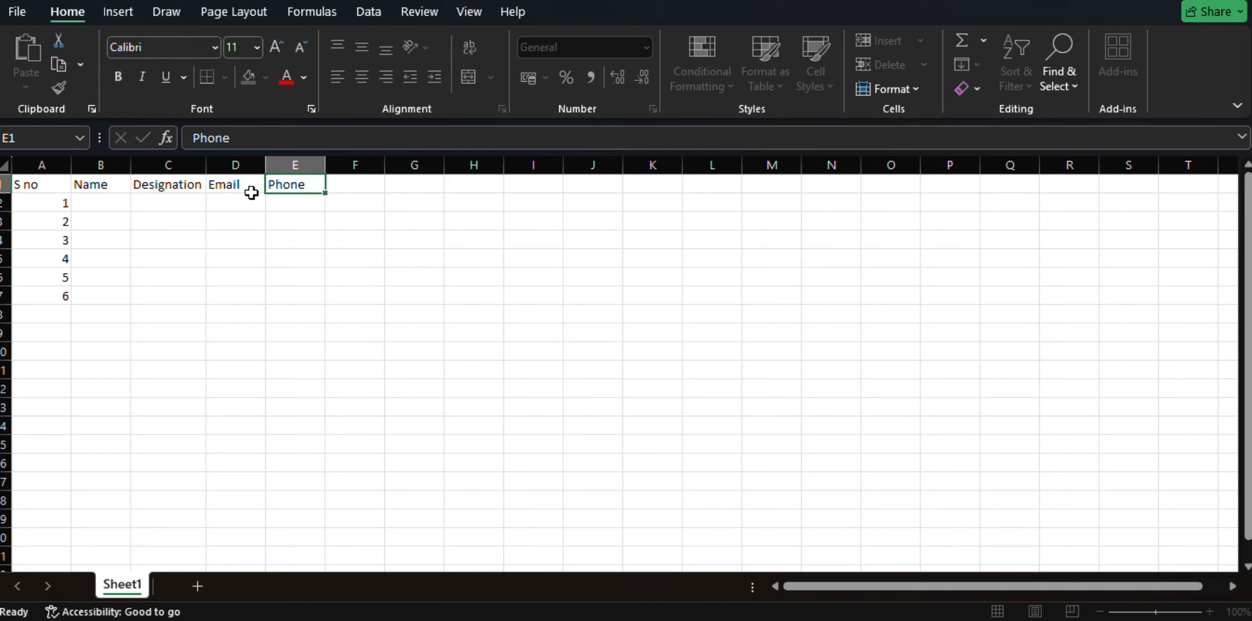
pyautogui.press('Tab')
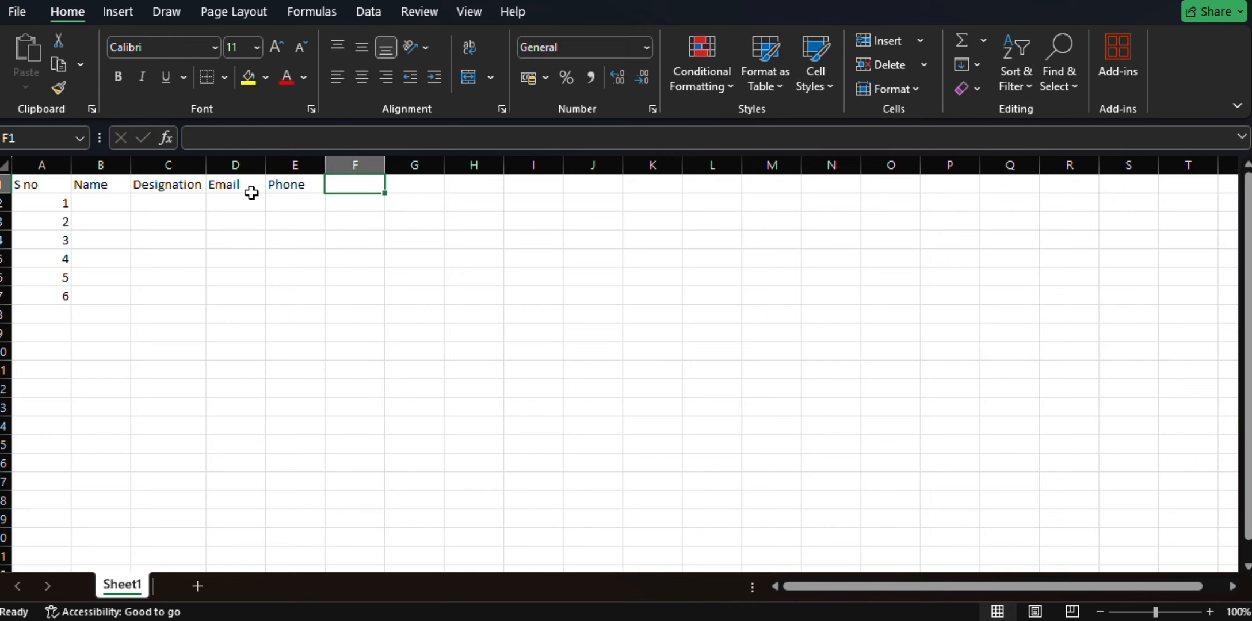
pyautogui.write('Ad')
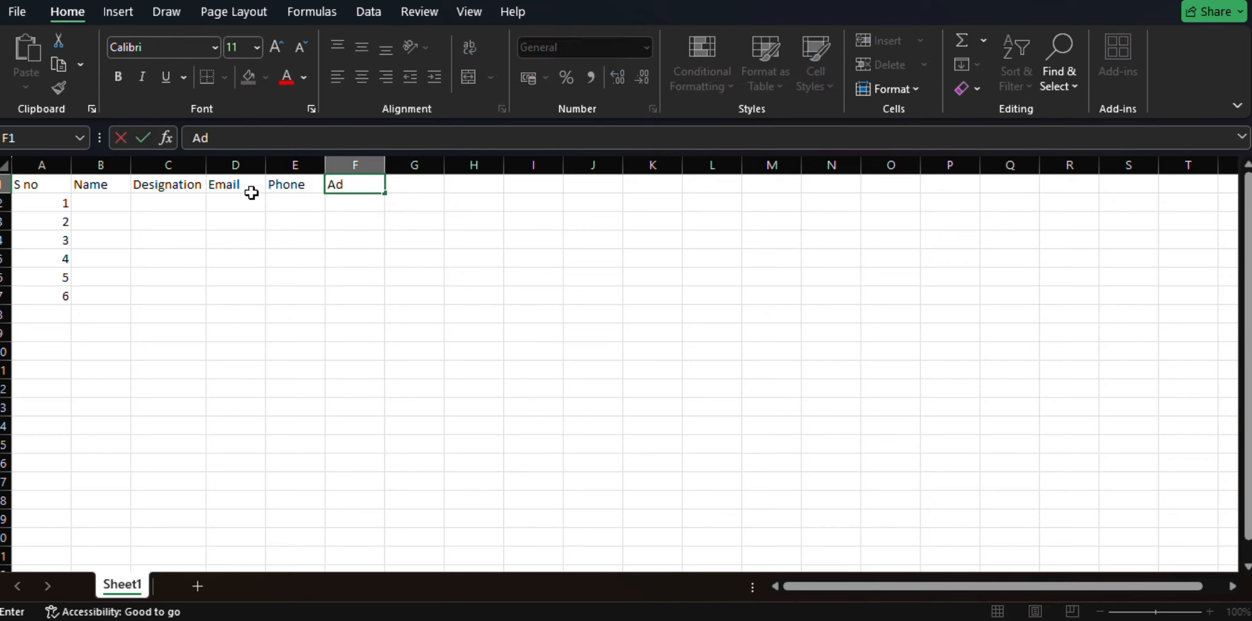
pyautogui.write('dress')
pyautogui.press('Tab')
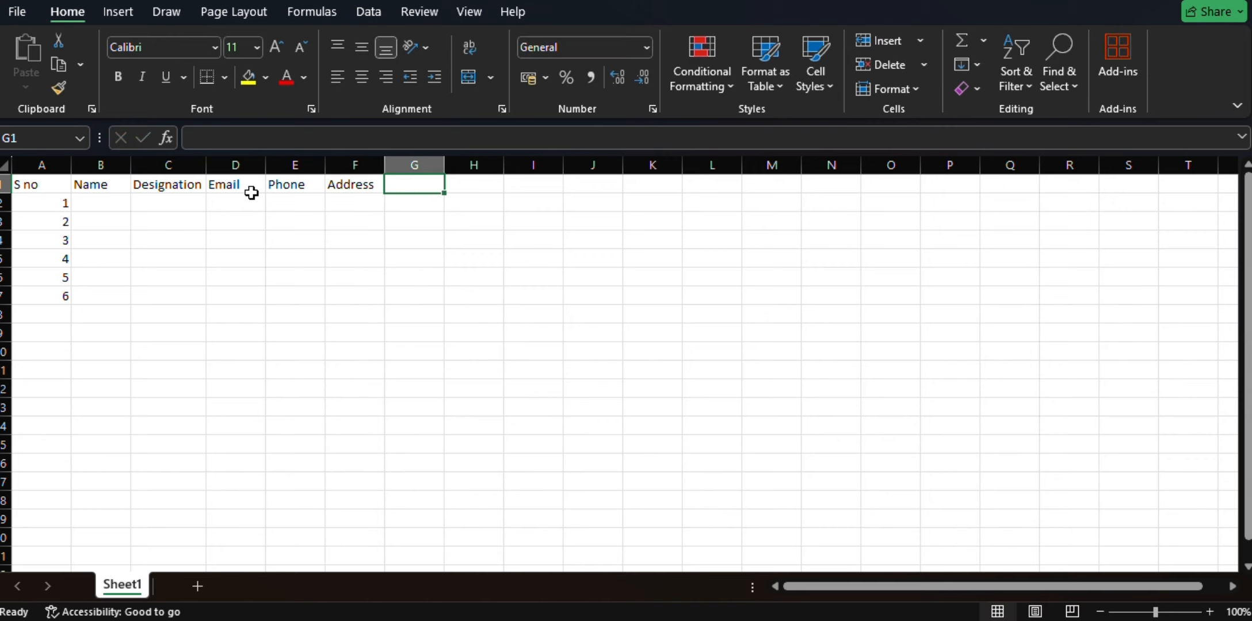
# Enter the headings "Dt. Of Joining" in cell G1 and "Salary" in cell H1
pyautogui.write('D')
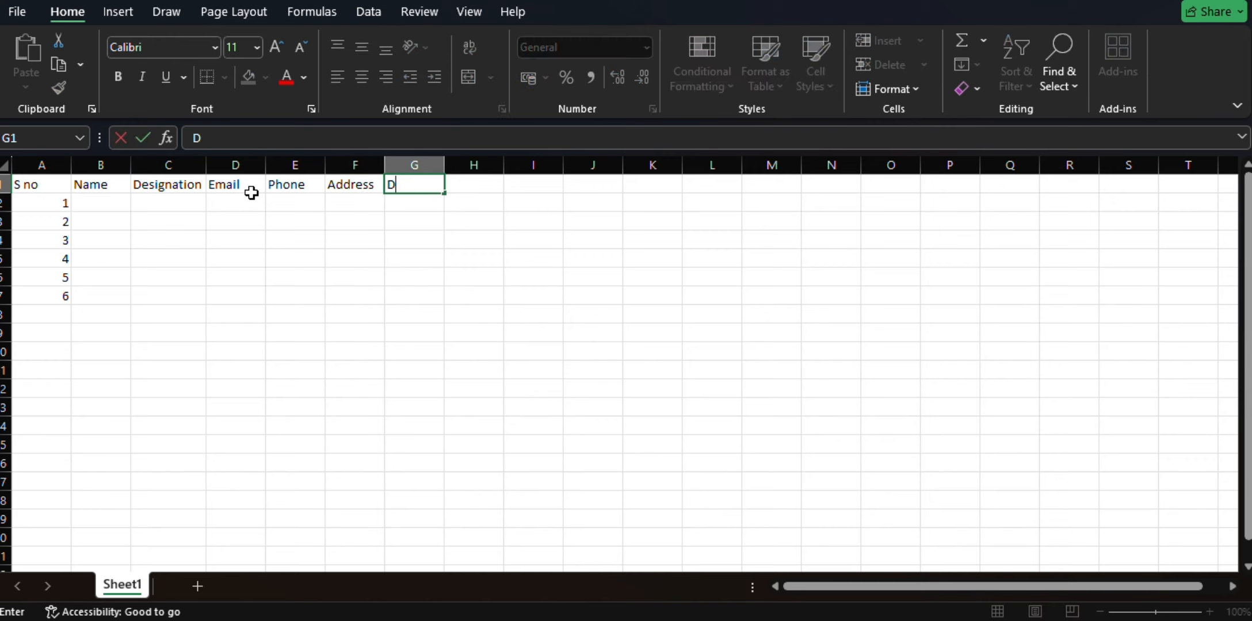
pyautogui.write('t. Of Joining')
pyautogui.press('Tab')
pyautogui.write('Salary')
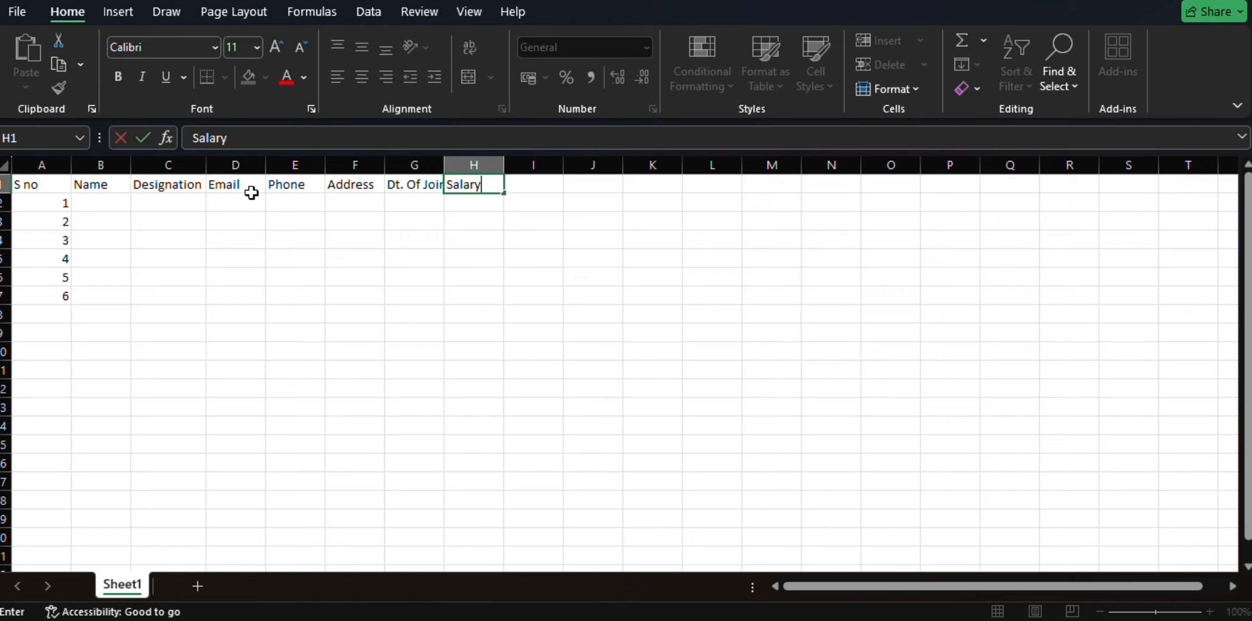
pyautogui.press('Return')
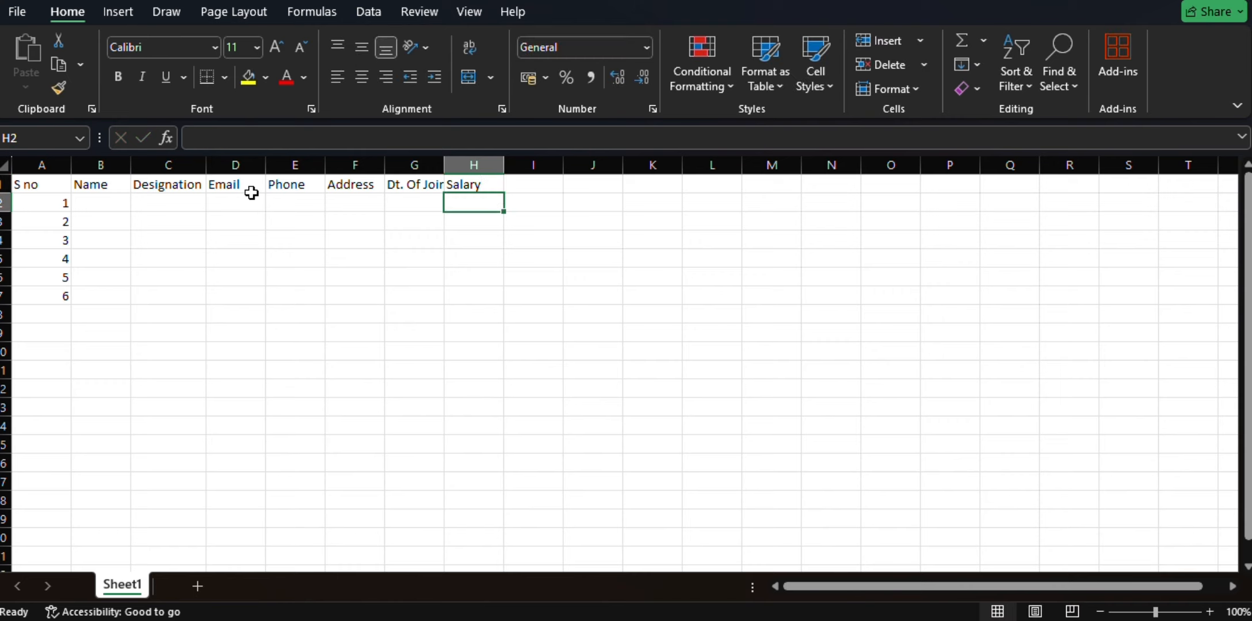
# Autofit column G so its width matches the "Dt. Of Joining" heading
pyautogui.click(412, 166)
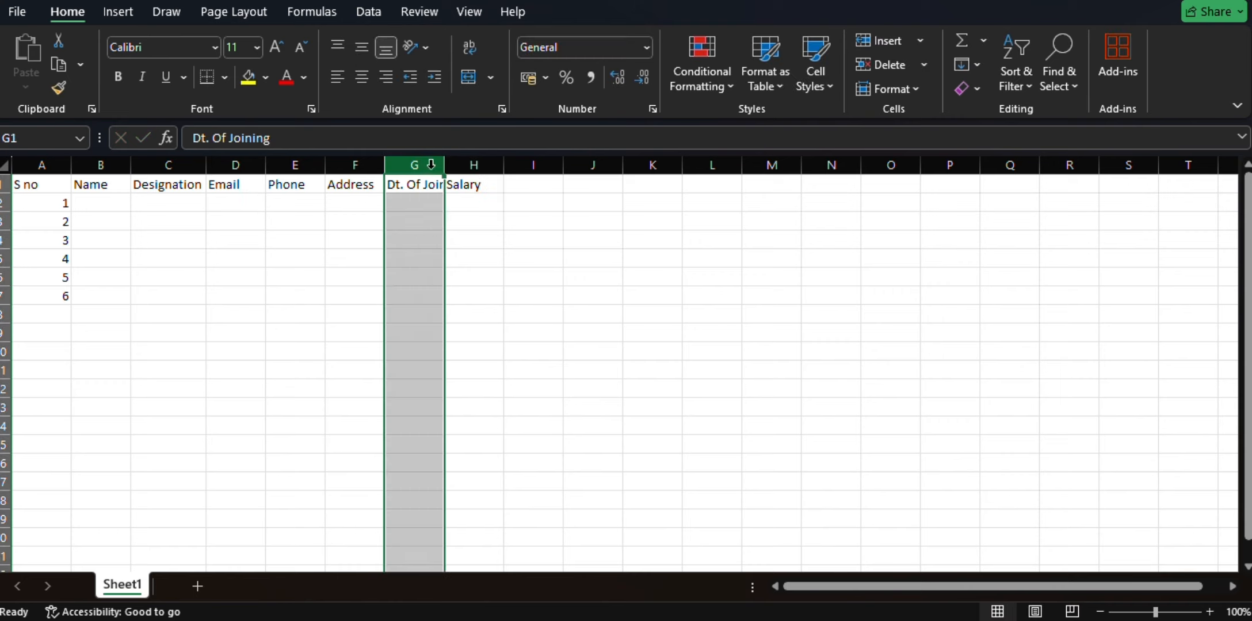
pyautogui.doubleClick(447, 163)
pyautogui.click(489, 210)
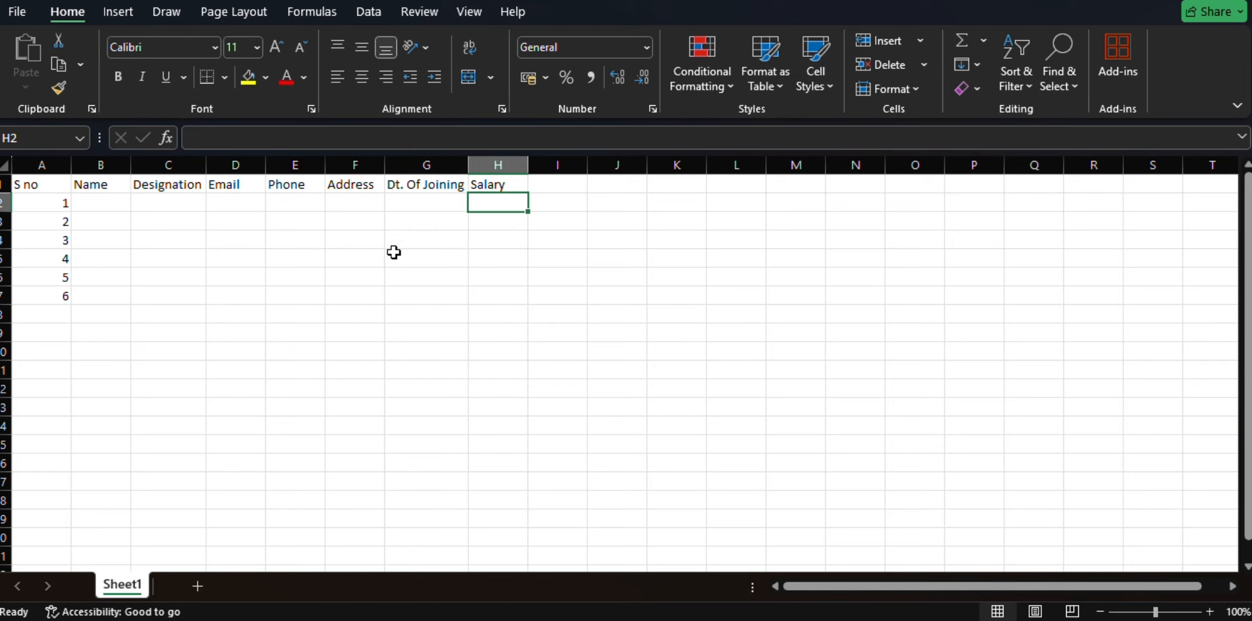
pyautogui.click(91, 204)
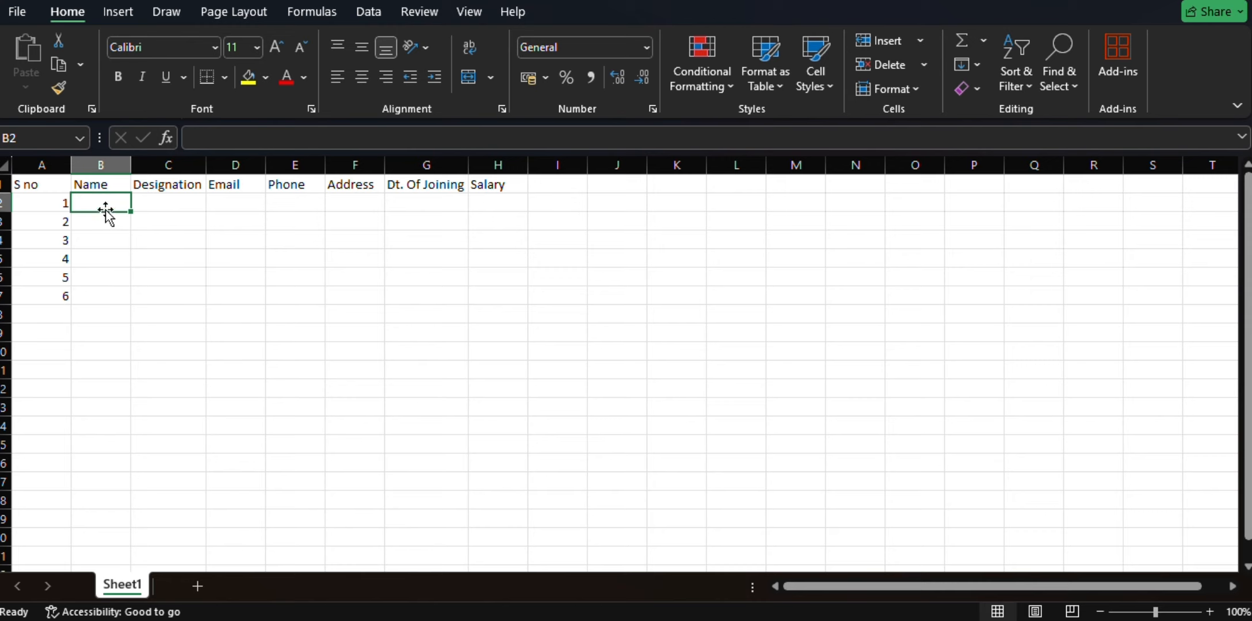
pyautogui.moveTo(114, 204); pyautogui.dragTo(107, 296)
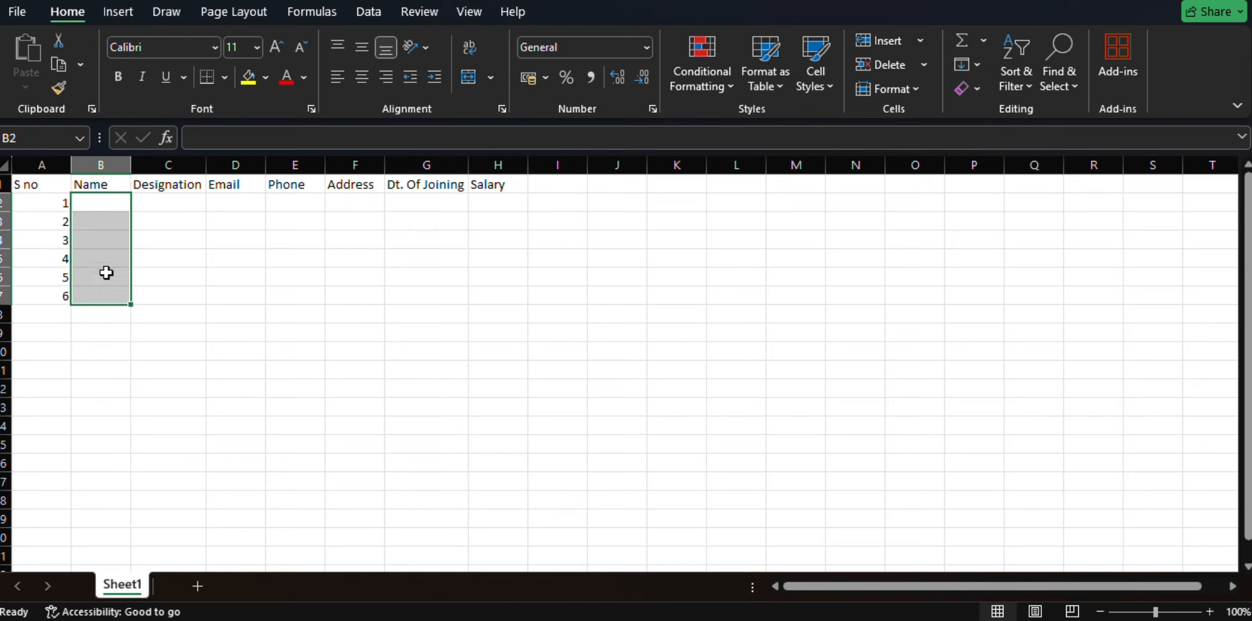
pyautogui.click(107, 224)
pyautogui.moveTo(106, 203); pyautogui.dragTo(89, 522)
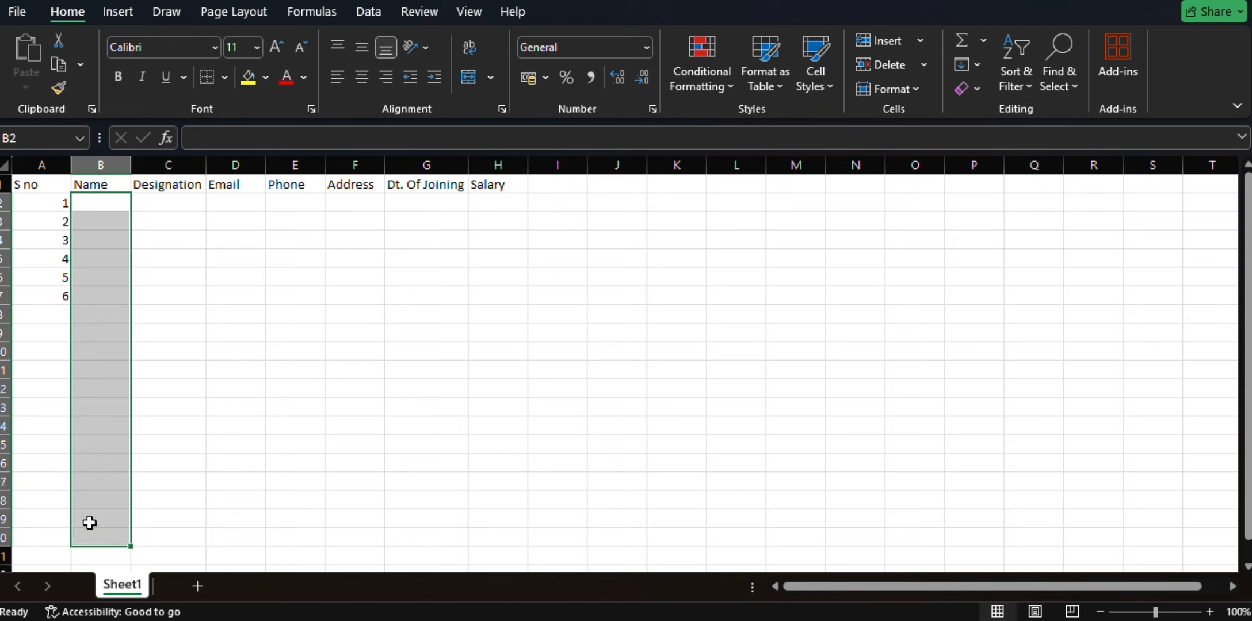
pyautogui.click(176, 424)
pyautogui.click(174, 202)
pyautogui.moveTo(175, 202); pyautogui.dragTo(143, 512)
pyautogui.click(224, 271)
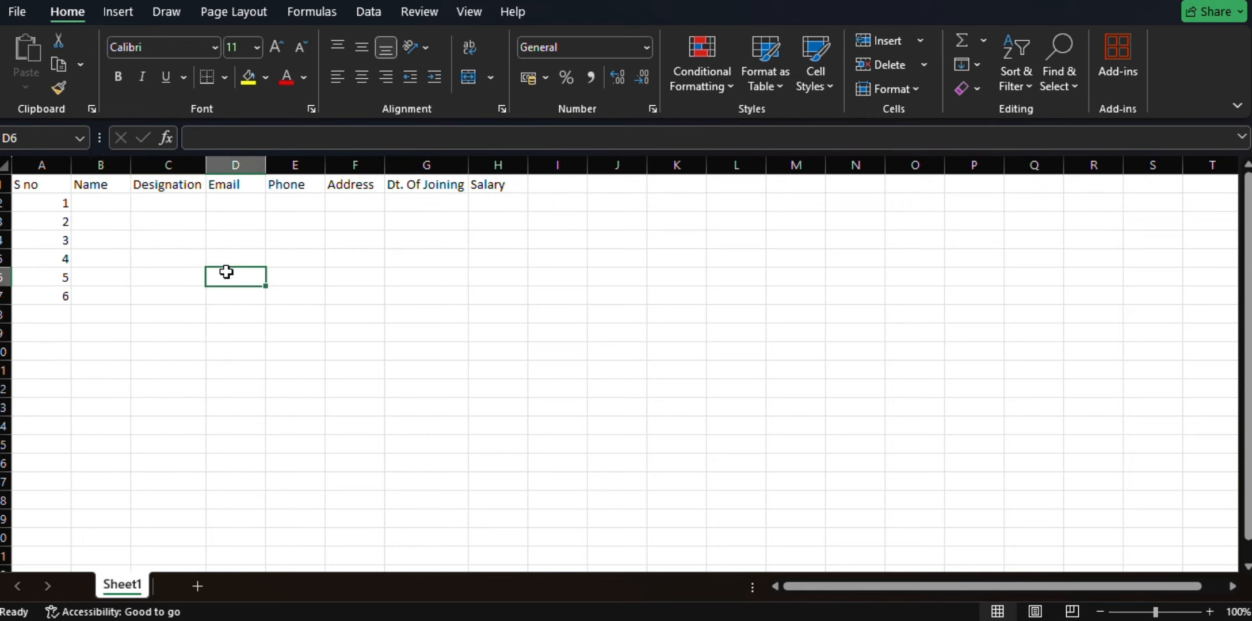
pyautogui.moveTo(226, 199); pyautogui.dragTo(218, 490)
pyautogui.moveTo(318, 204); pyautogui.dragTo(291, 425)
pyautogui.click(358, 202)
pyautogui.moveTo(358, 202); pyautogui.dragTo(357, 443)
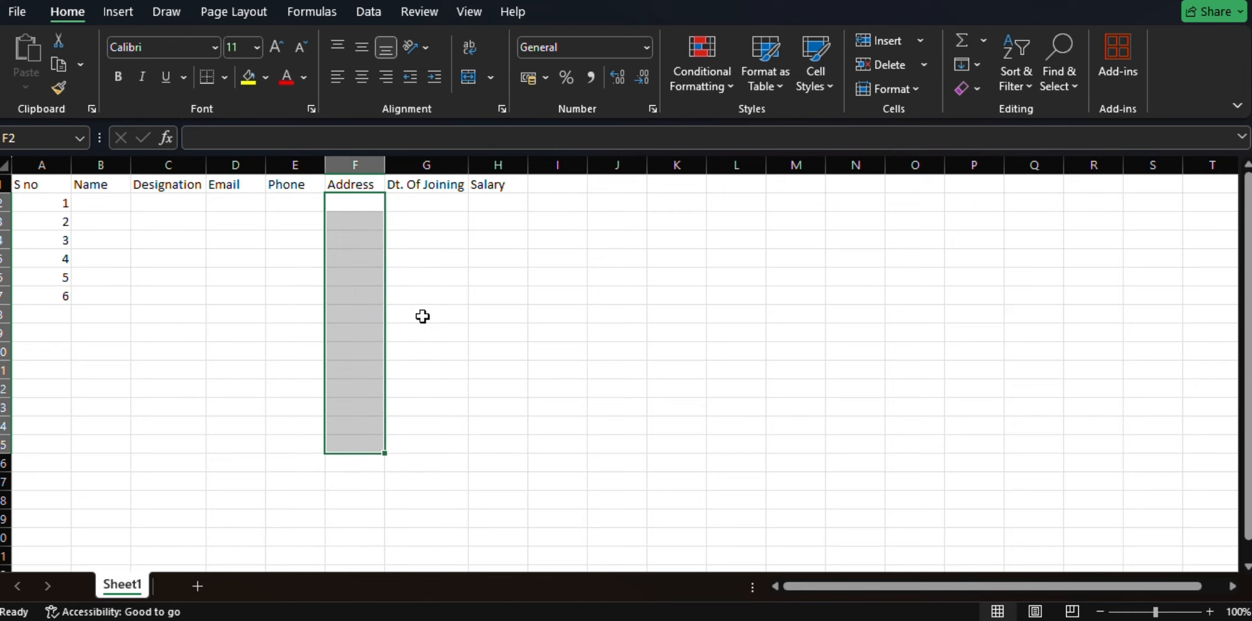
pyautogui.click(424, 316)
pyautogui.moveTo(437, 204); pyautogui.dragTo(455, 506)
pyautogui.click(525, 360)
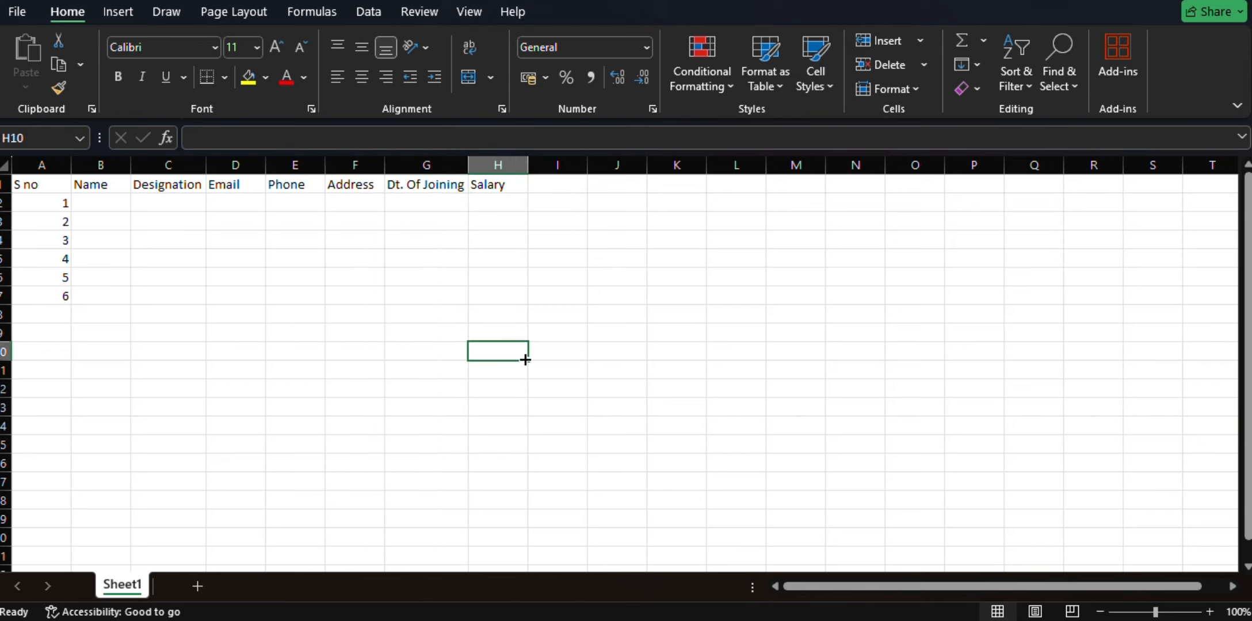
# Enter the first person's name in cell B2, in the row with serial number 1
pyautogui.click(103, 209)
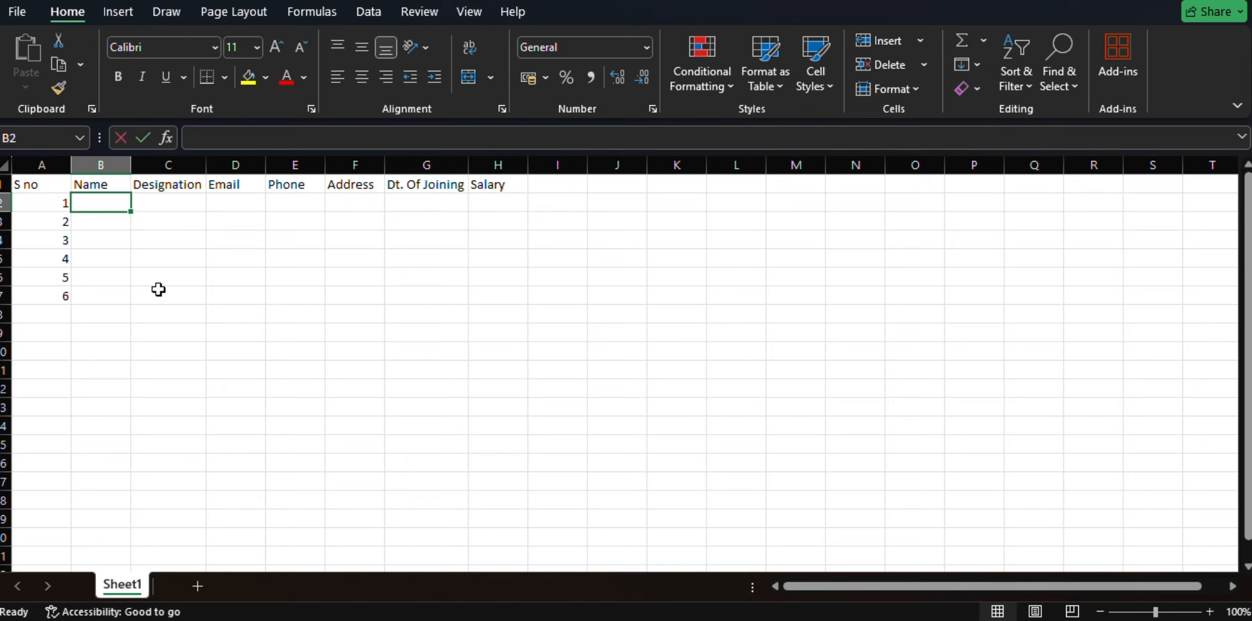
pyautogui.write('Aman')
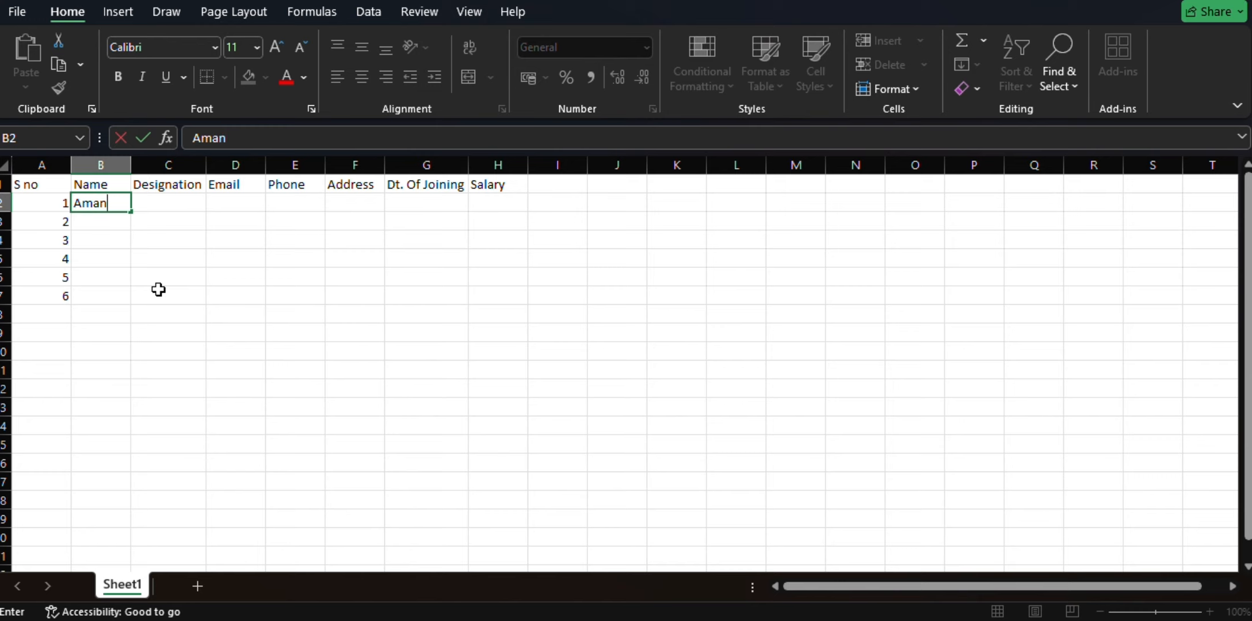
pyautogui.press('Tab')
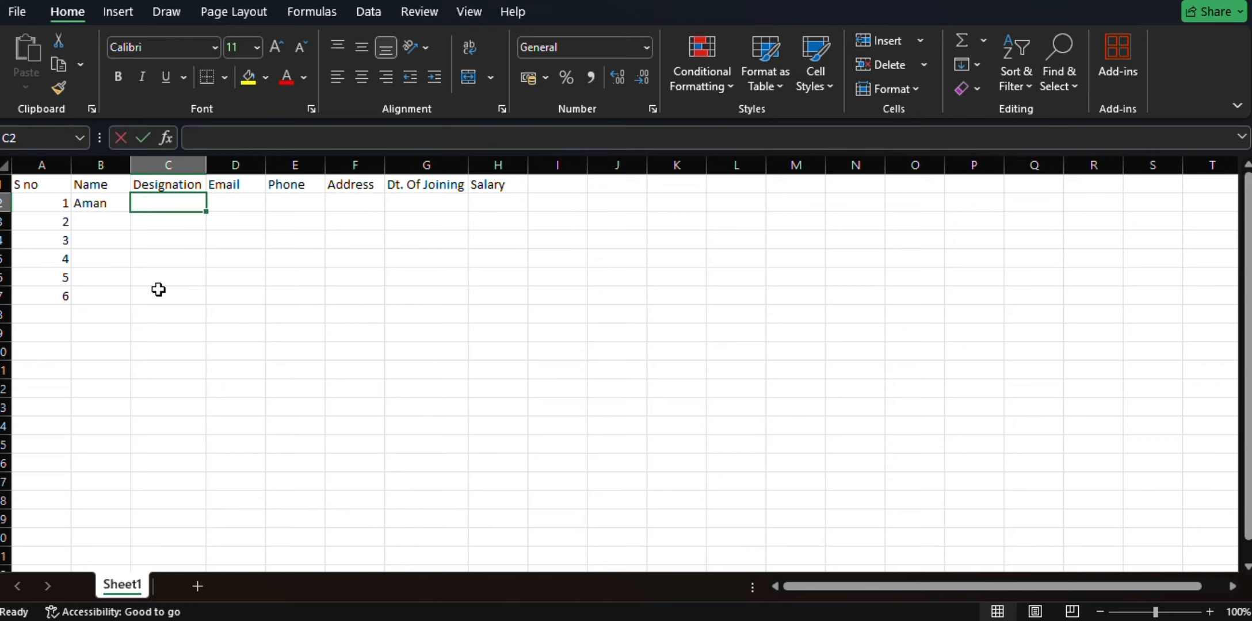
# Enter the designations "clerk" in cell C2 and "Jn clerk" in C3, with the second person's name in B3
pyautogui.write('clerk')
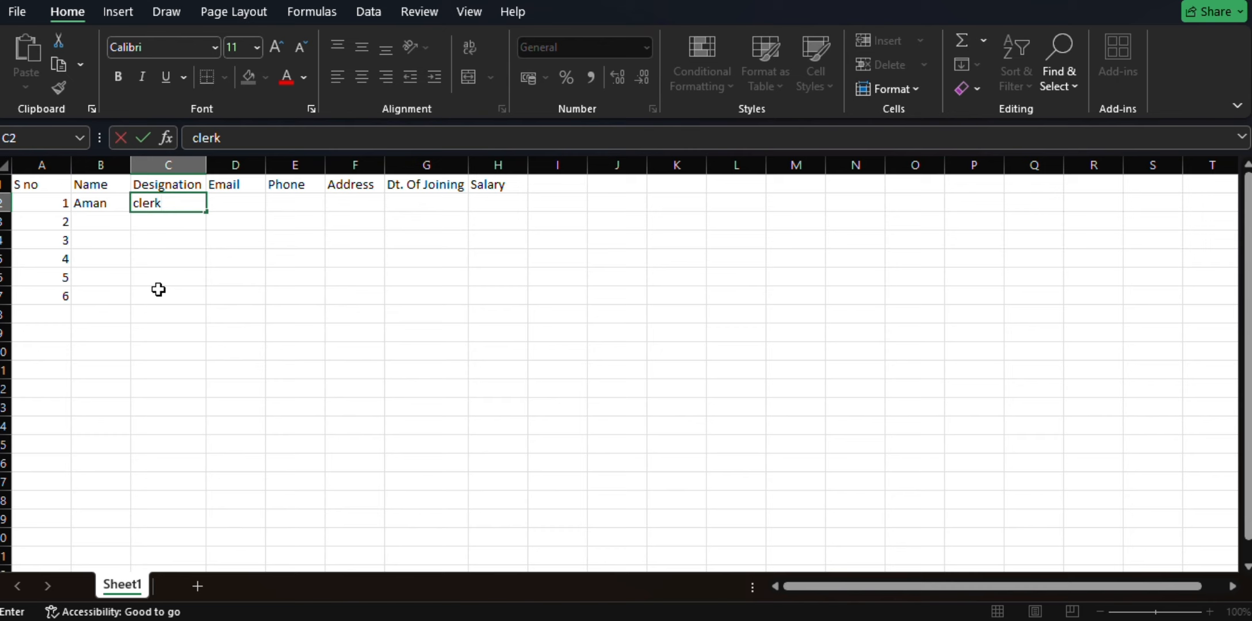
pyautogui.press('Return')
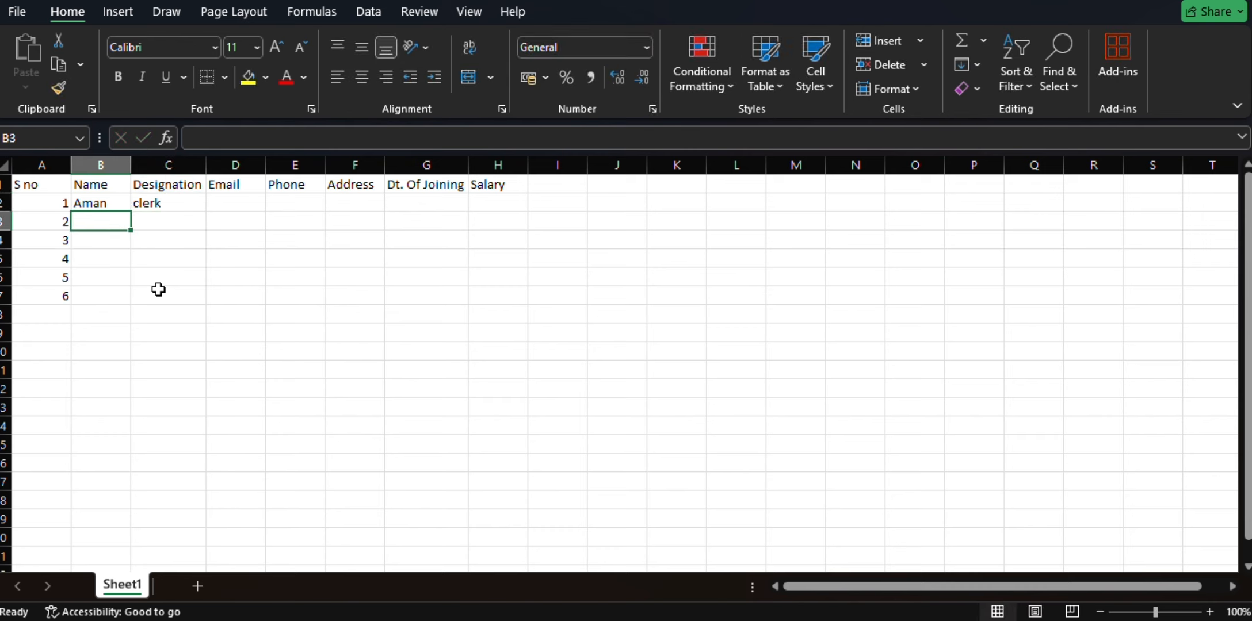
pyautogui.write('Karan')
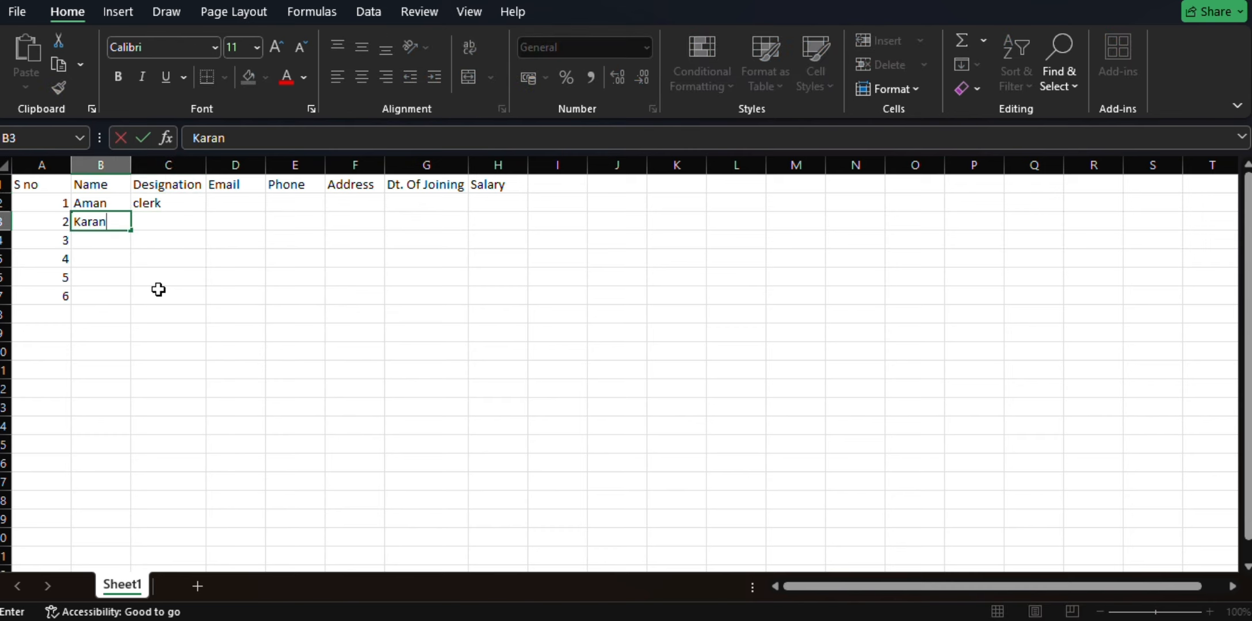
pyautogui.press('Tab')
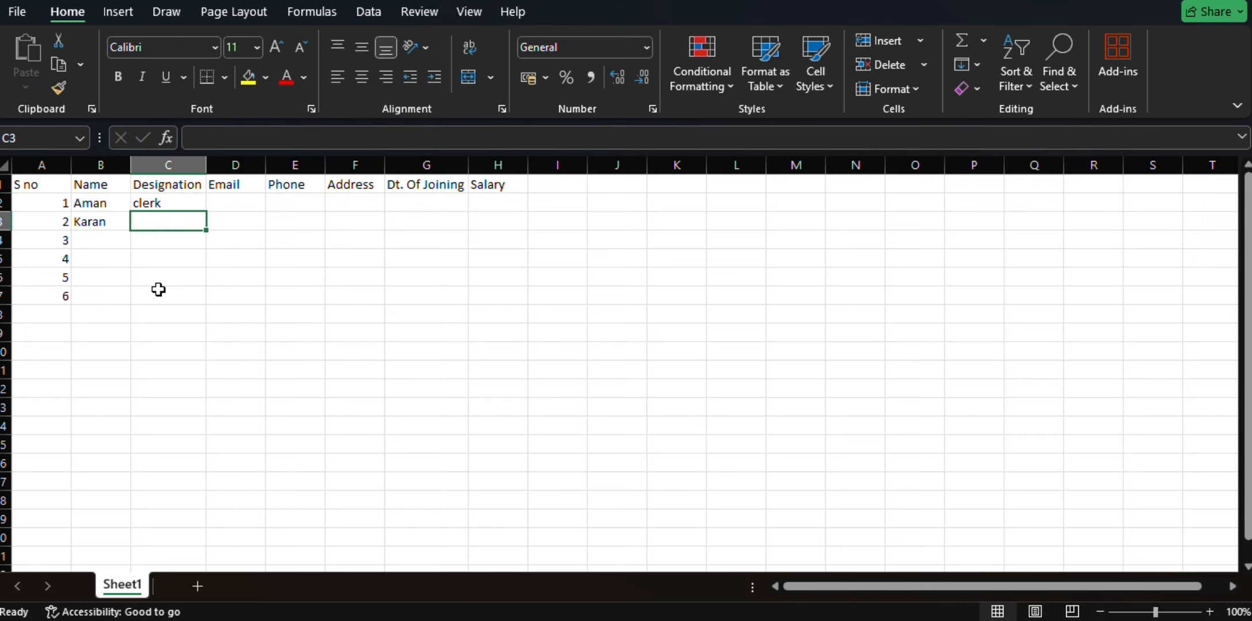
pyautogui.write('Jn')
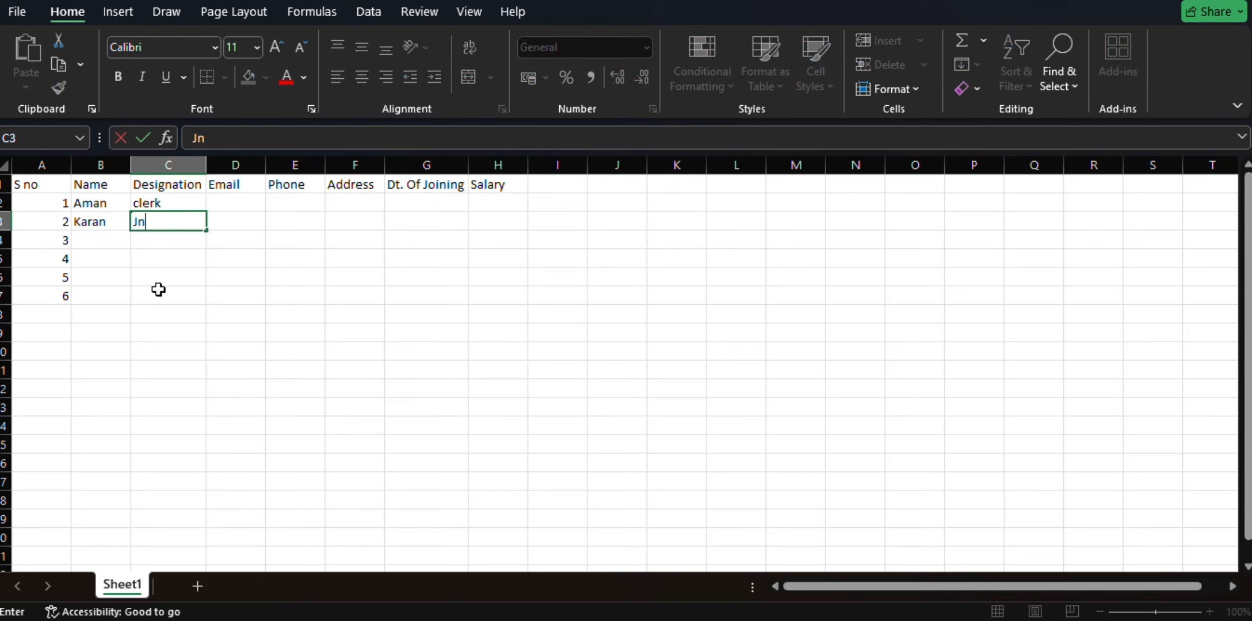
pyautogui.write(' clerk')
pyautogui.press('Return')
pyautogui.press('Left')
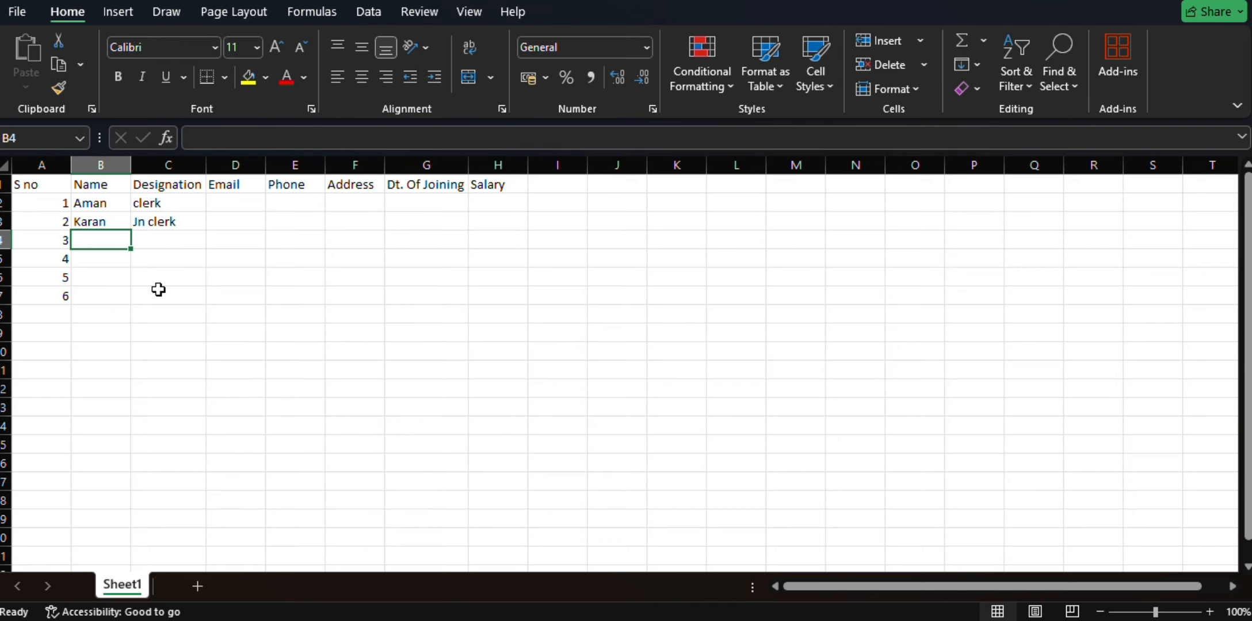
# Enter the names of the third, fourth and fifth persons in cells B4, B5 and B6
pyautogui.write('Rahi')
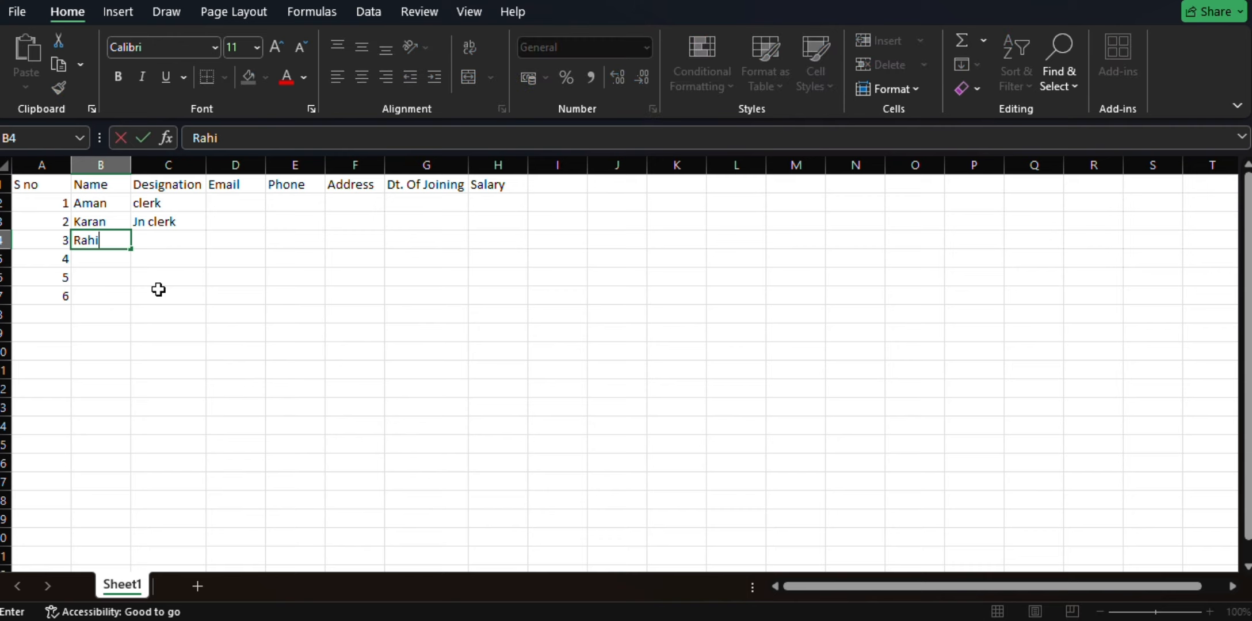
pyautogui.write('m')
pyautogui.press('Return')
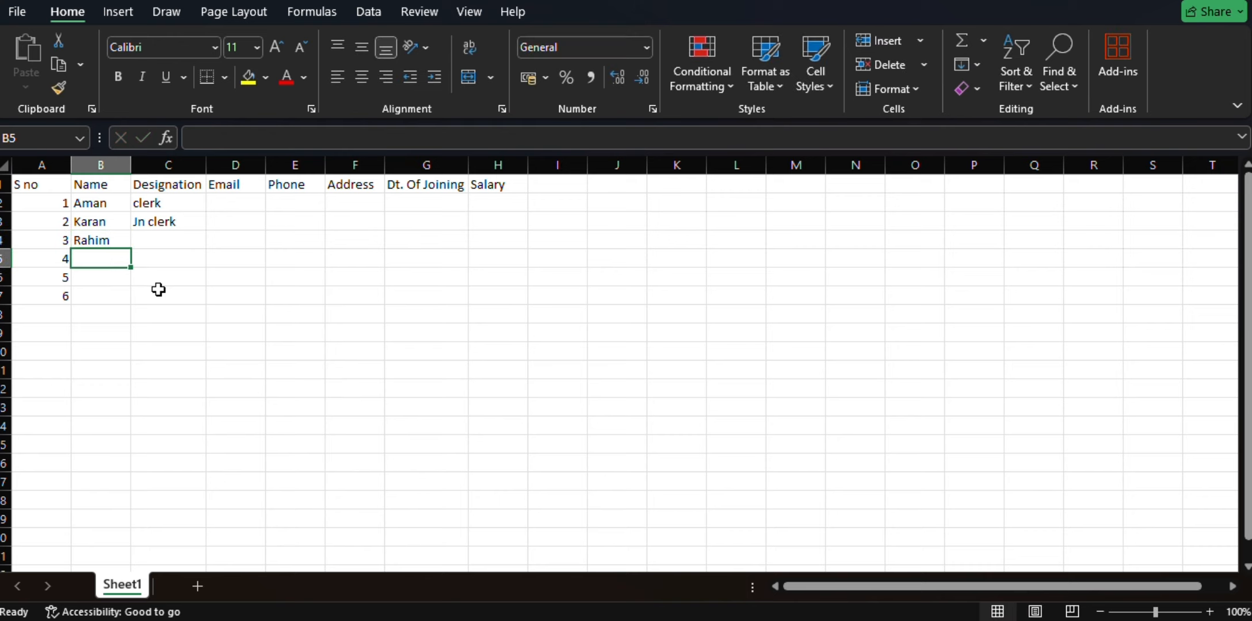
pyautogui.write('V')
pyautogui.press('BackSpace')
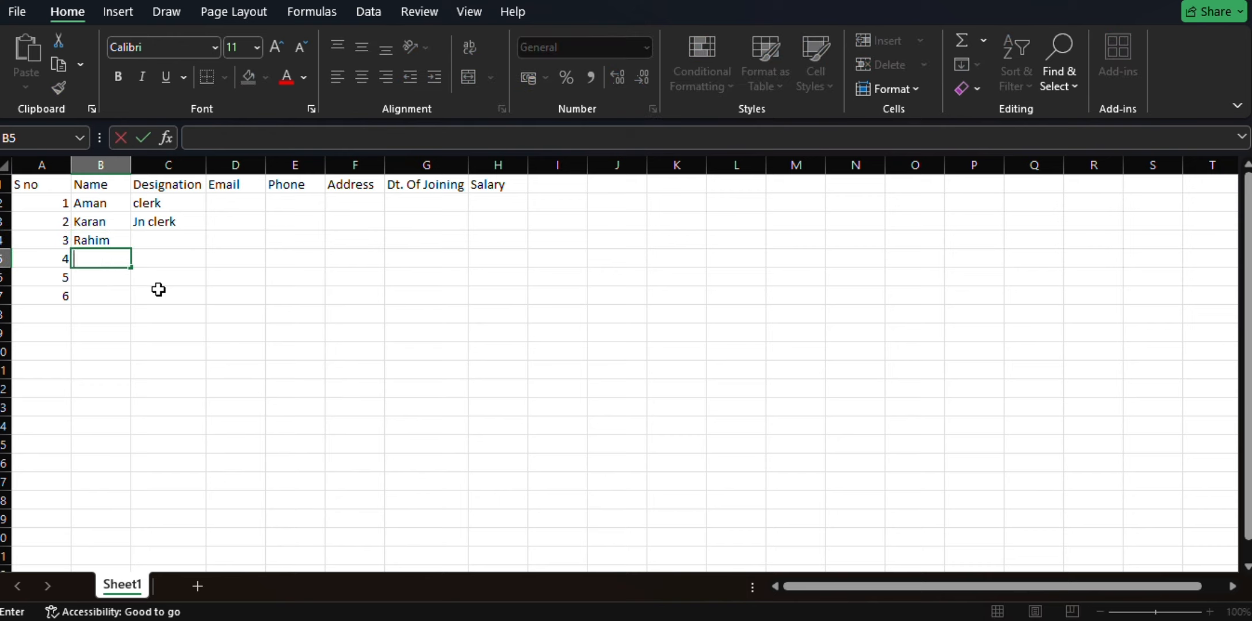
pyautogui.write('varsha')
pyautogui.press('Return')
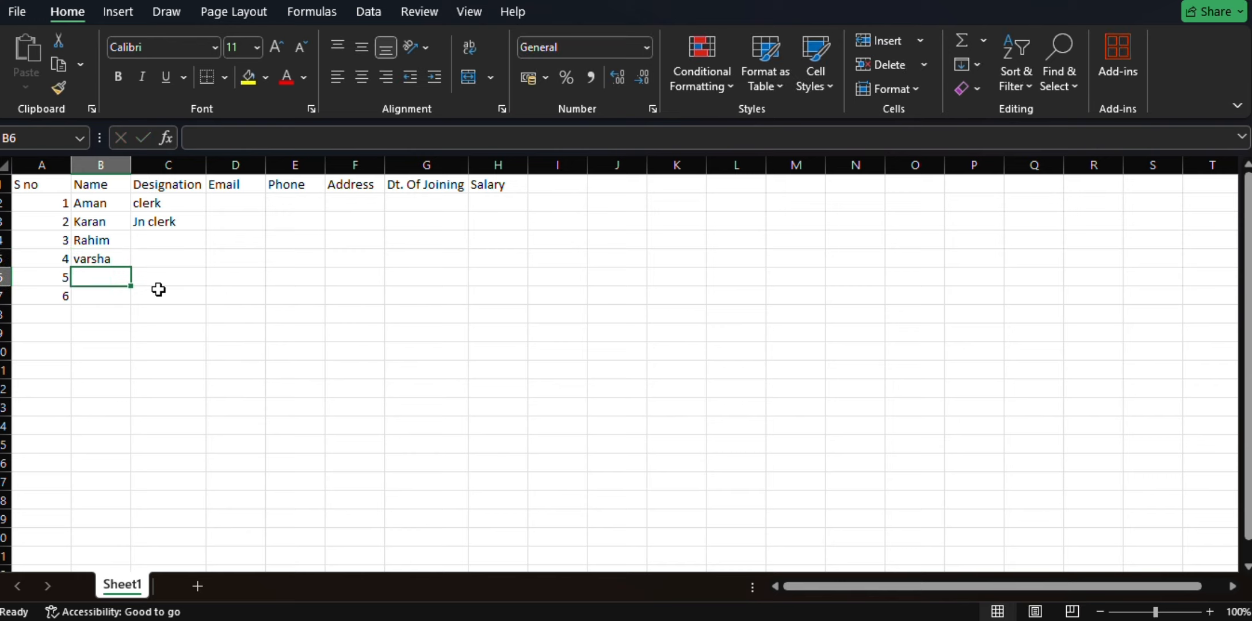
pyautogui.write('Arjun')
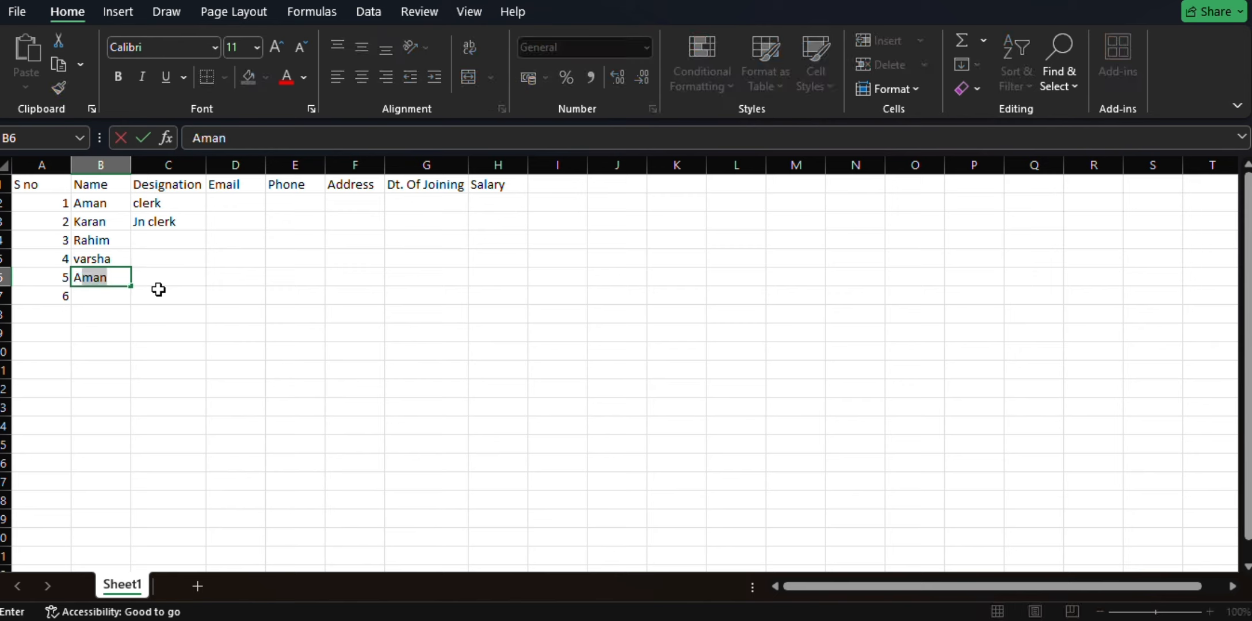
pyautogui.press('Return')
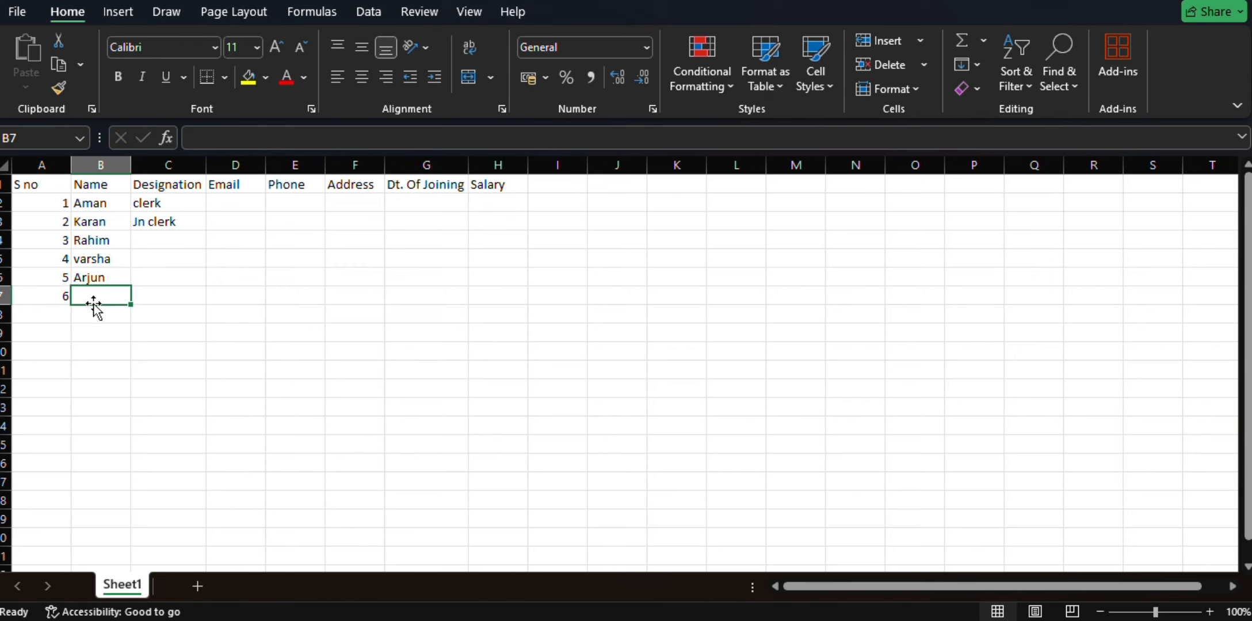
# Clear the unused serial number 6 from cell A7
pyautogui.click(53, 297)
pyautogui.press('Delete')
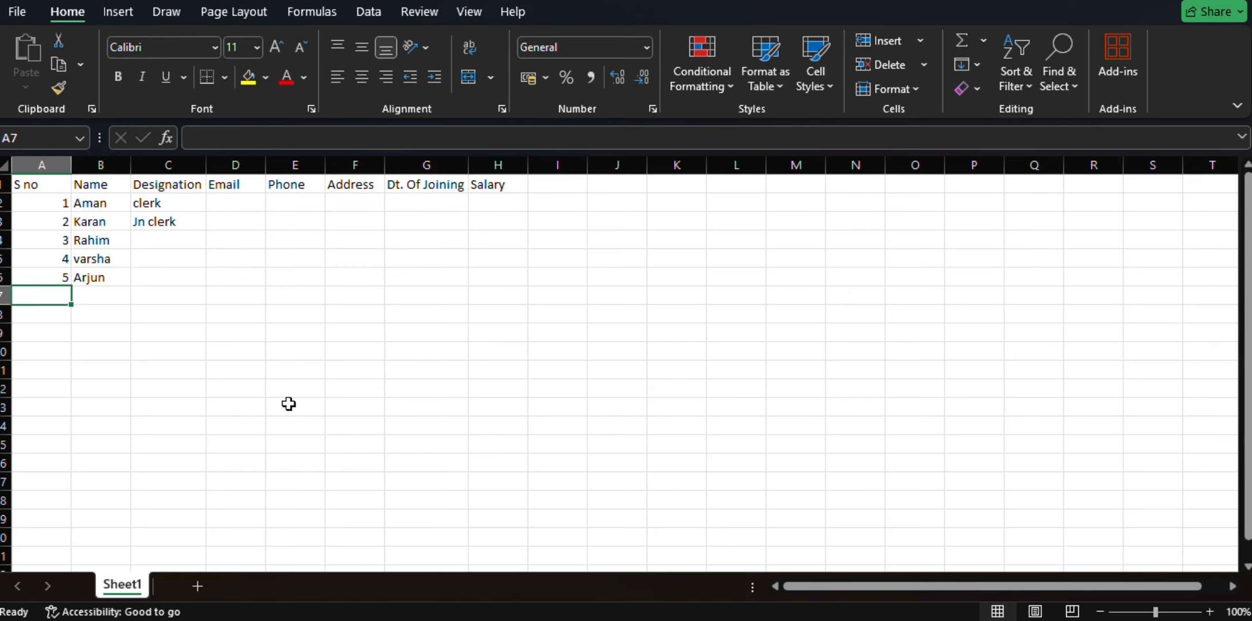
pyautogui.click(159, 303)
# Enter the designations "Accountant", "Sr. Acc" and "Manager" in cells C4, C5 and C6
pyautogui.click(167, 245)
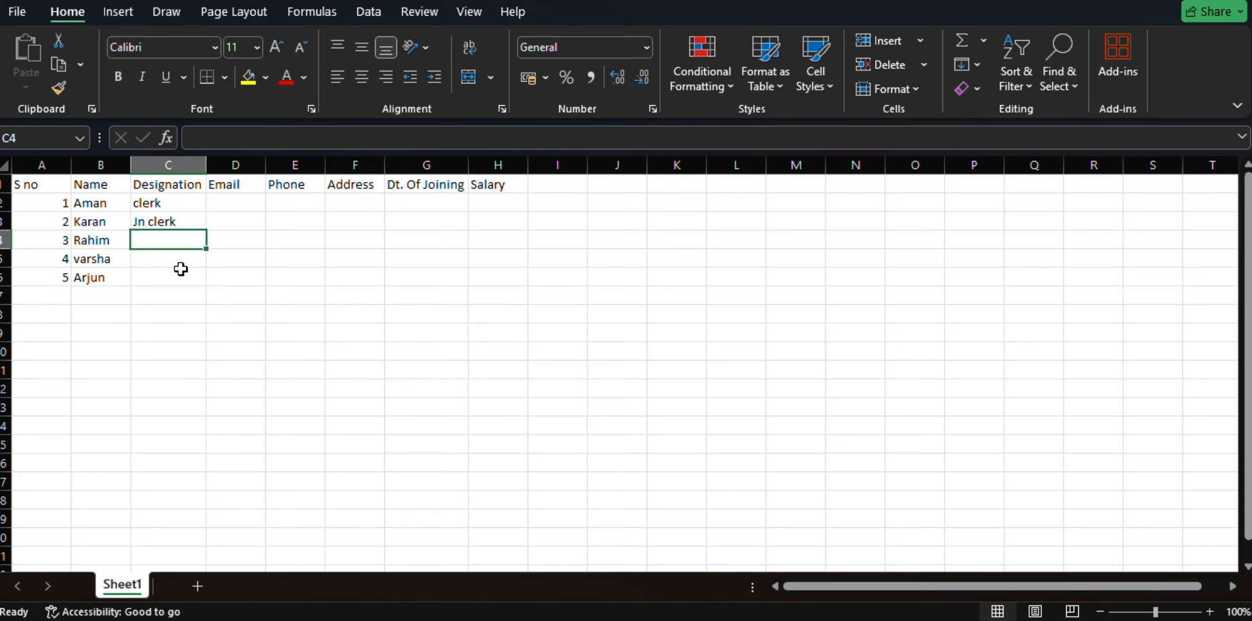
pyautogui.write('Acc')
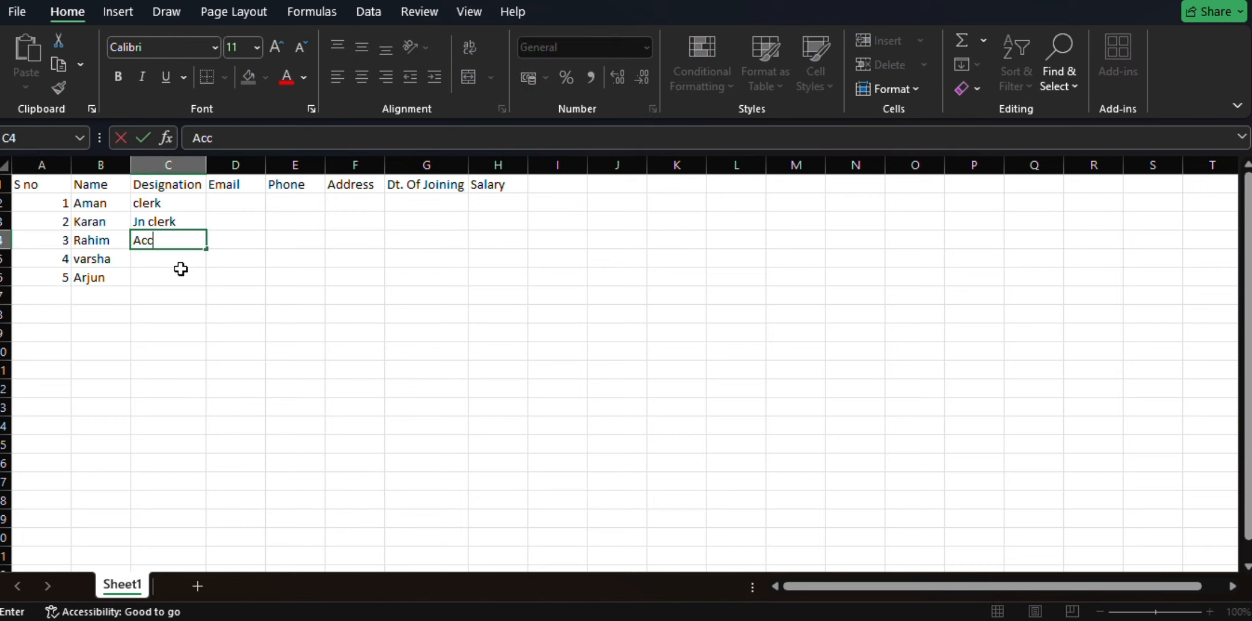
pyautogui.write('ountant')
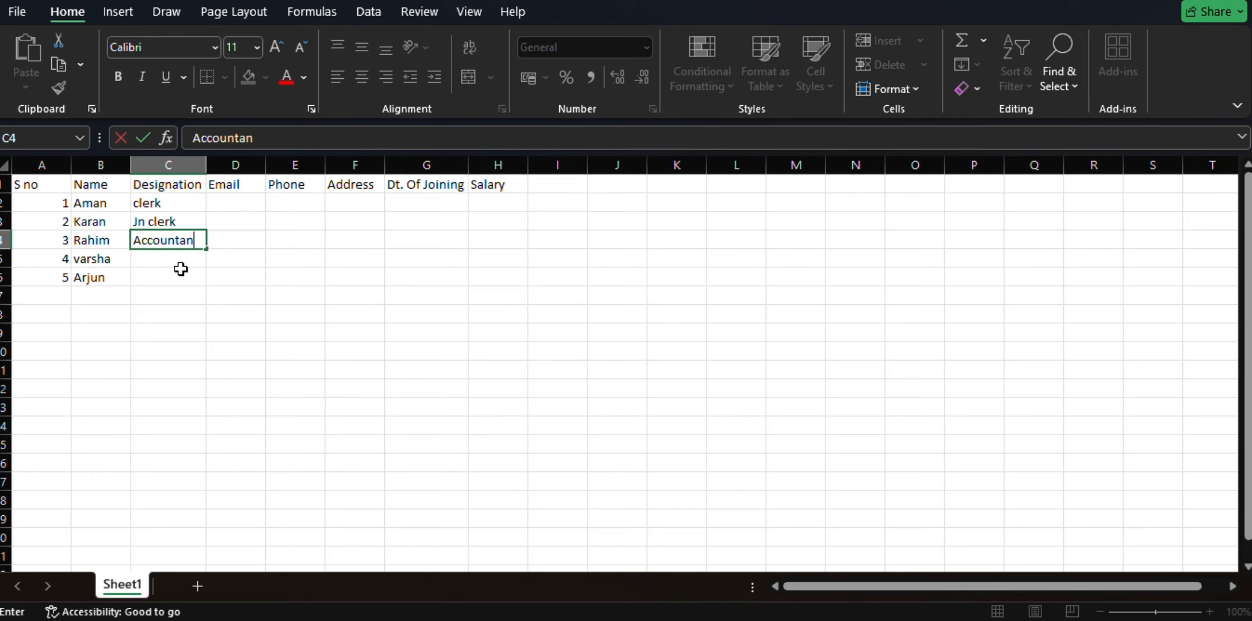
pyautogui.press('Return')
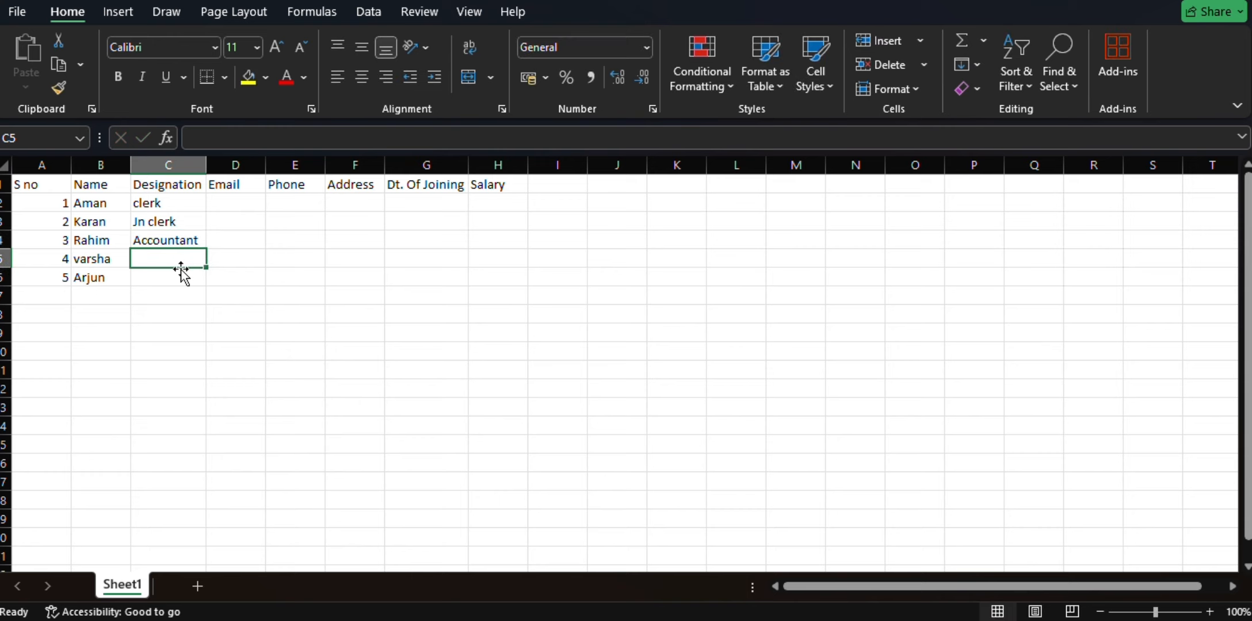
pyautogui.write('Sr')
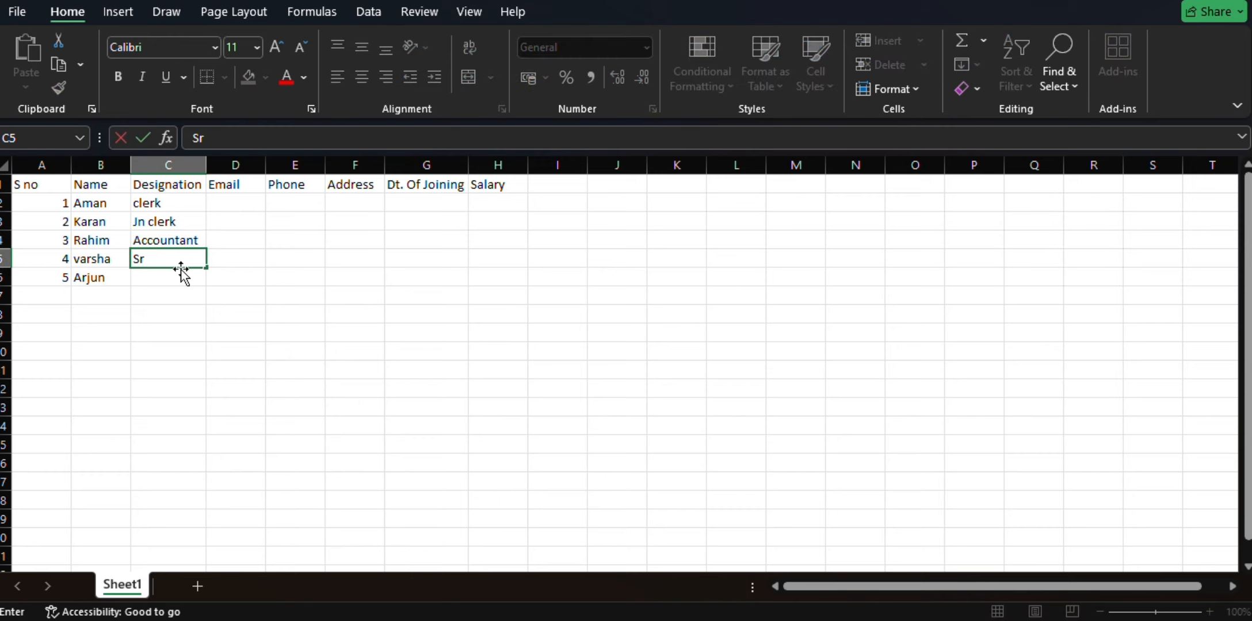
pyautogui.write('. Acc')
pyautogui.press('Return')
pyautogui.write('Manager')
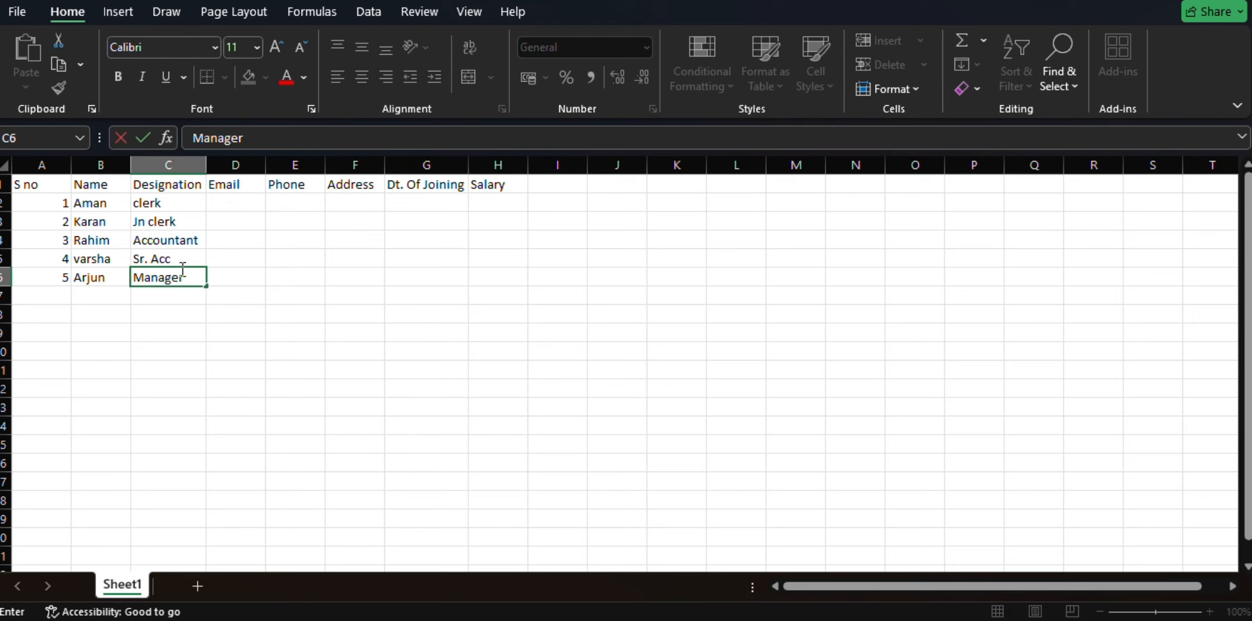
pyautogui.press('Tab')
pyautogui.click(248, 206)
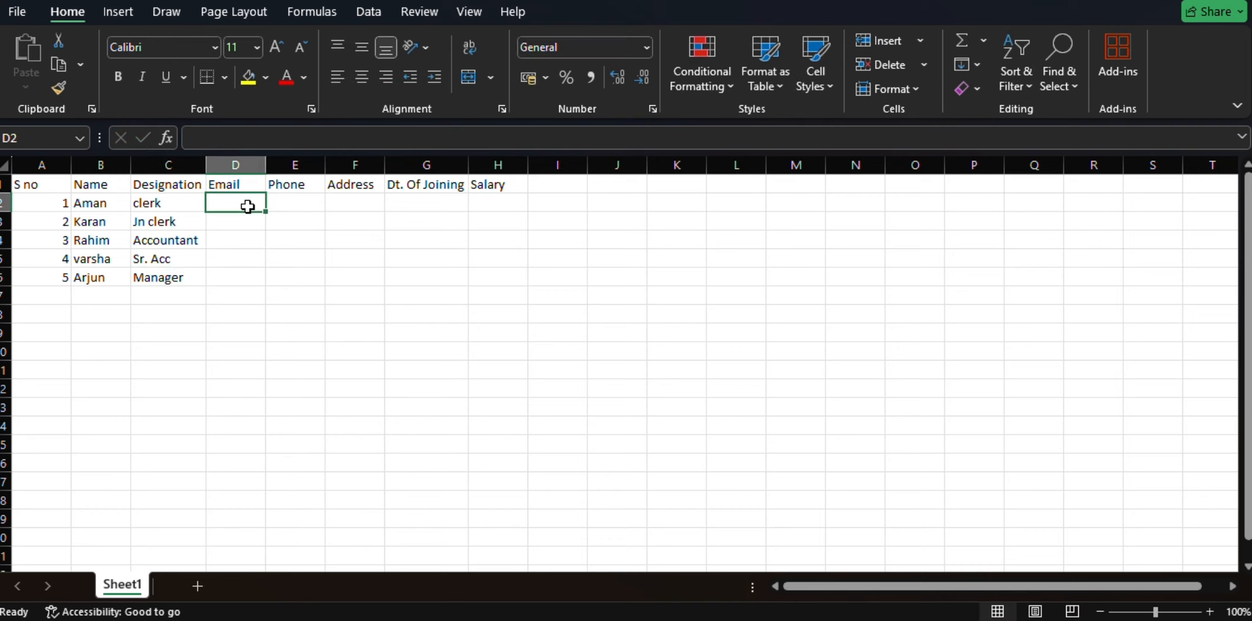
pyautogui.click(295, 212)
pyautogui.moveTo(221, 201); pyautogui.dragTo(408, 325)
pyautogui.click(413, 347)
# Enter the salaries 15000 in cell H2 and 15500 in cell H3
pyautogui.click(504, 208)
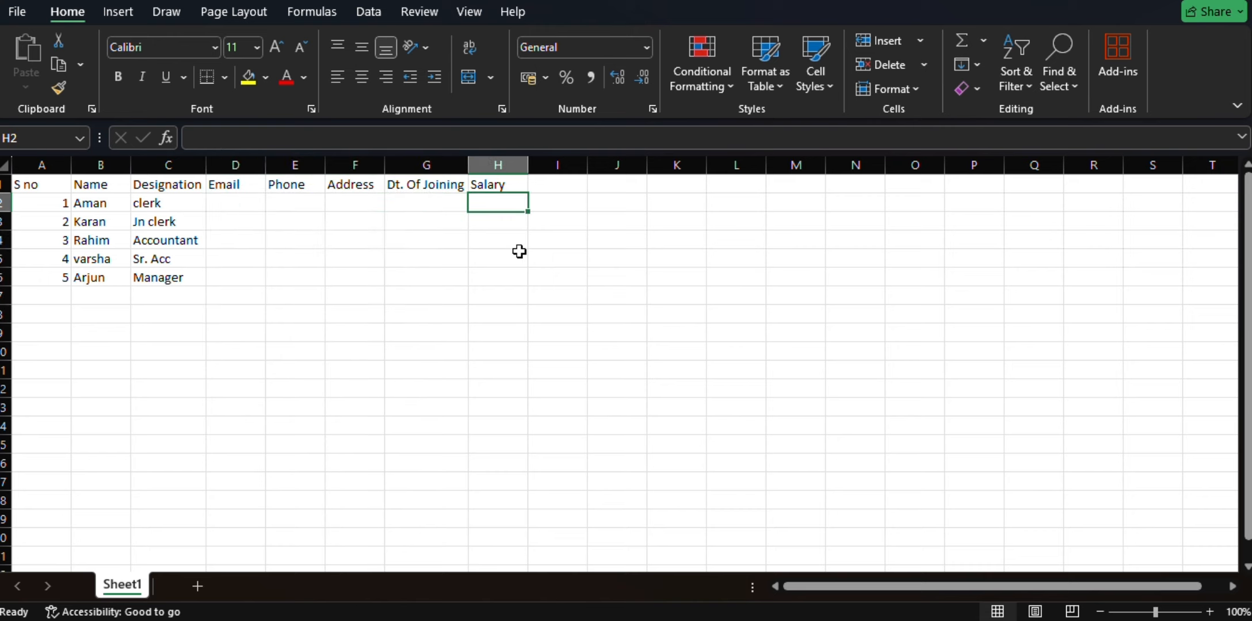
pyautogui.write('15000')
pyautogui.press('Return')
pyautogui.write('1550')
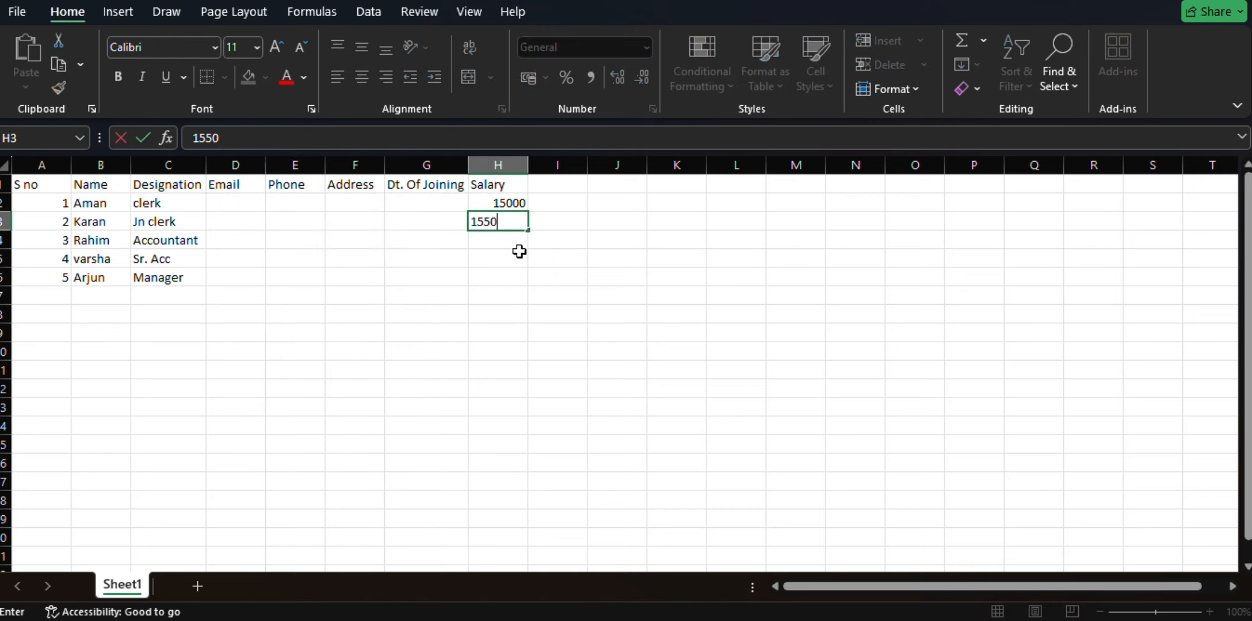
pyautogui.press('Return')
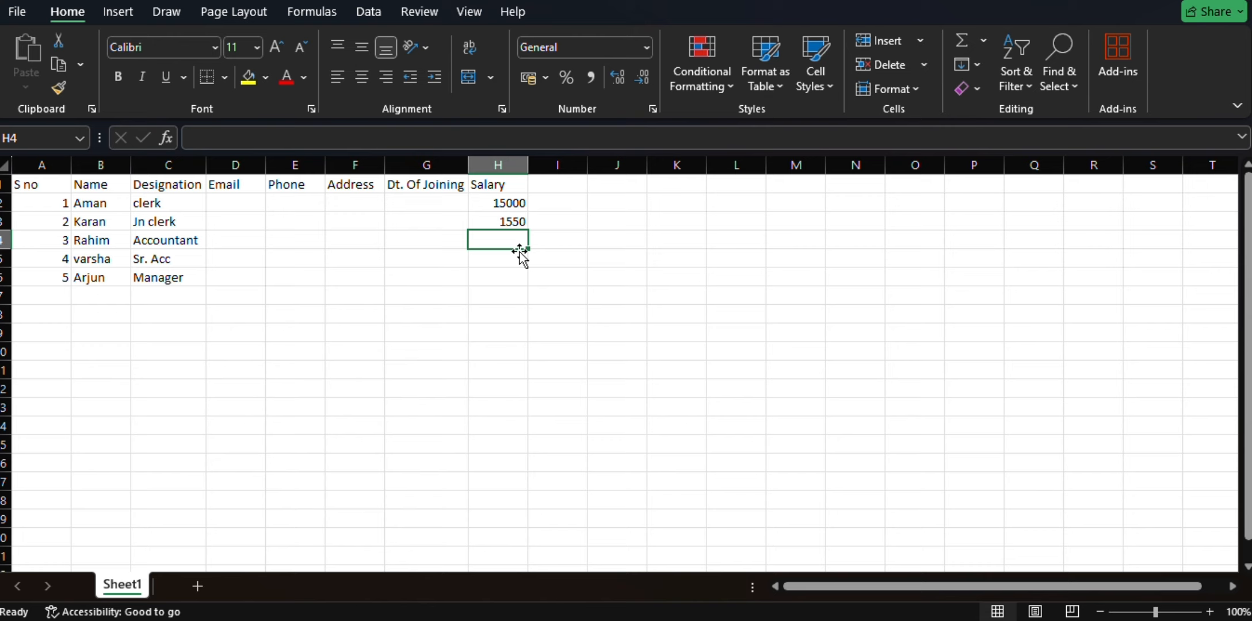
pyautogui.press('Up')
pyautogui.write('155')
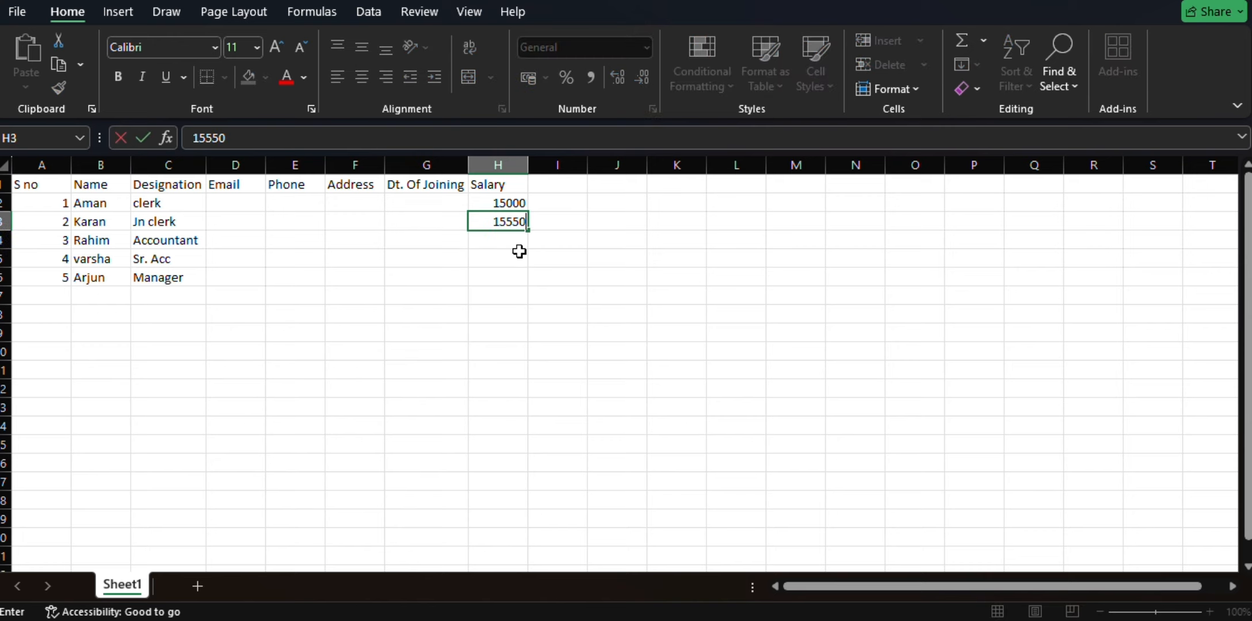
pyautogui.write('50')
pyautogui.press('BackSpace')
pyautogui.press('BackSpace')
pyautogui.write('00')
pyautogui.press('Return')
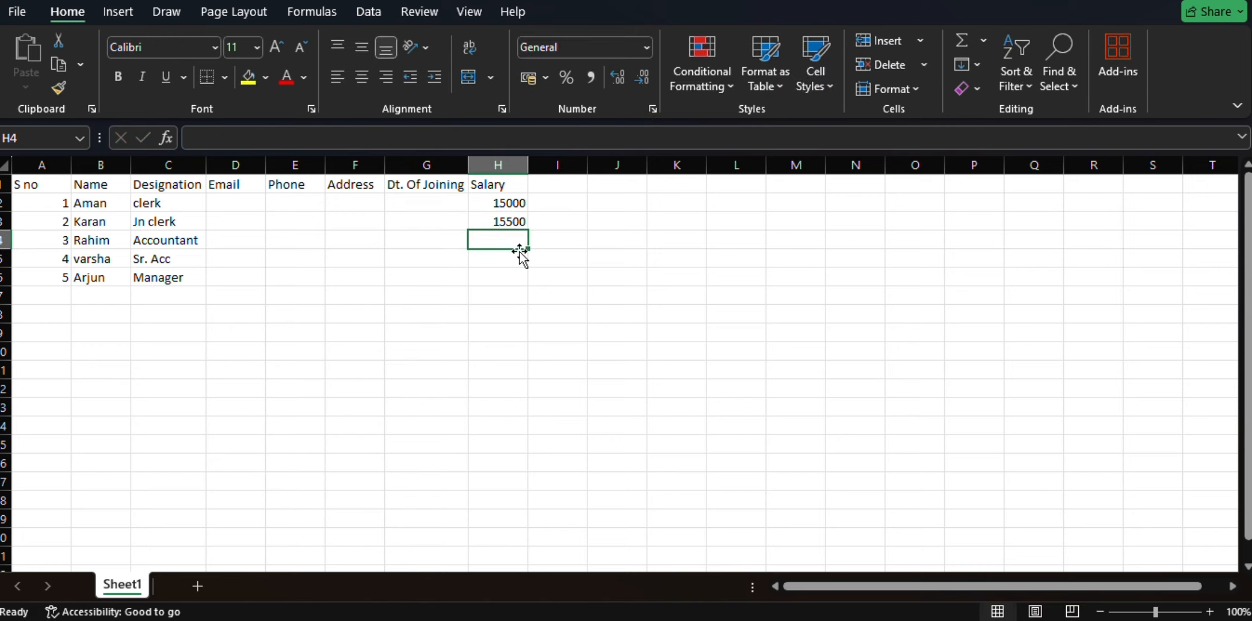
# Enter the salaries 18000, 18500 and 25000 in cells H4, H5 and H6
pyautogui.write('180')
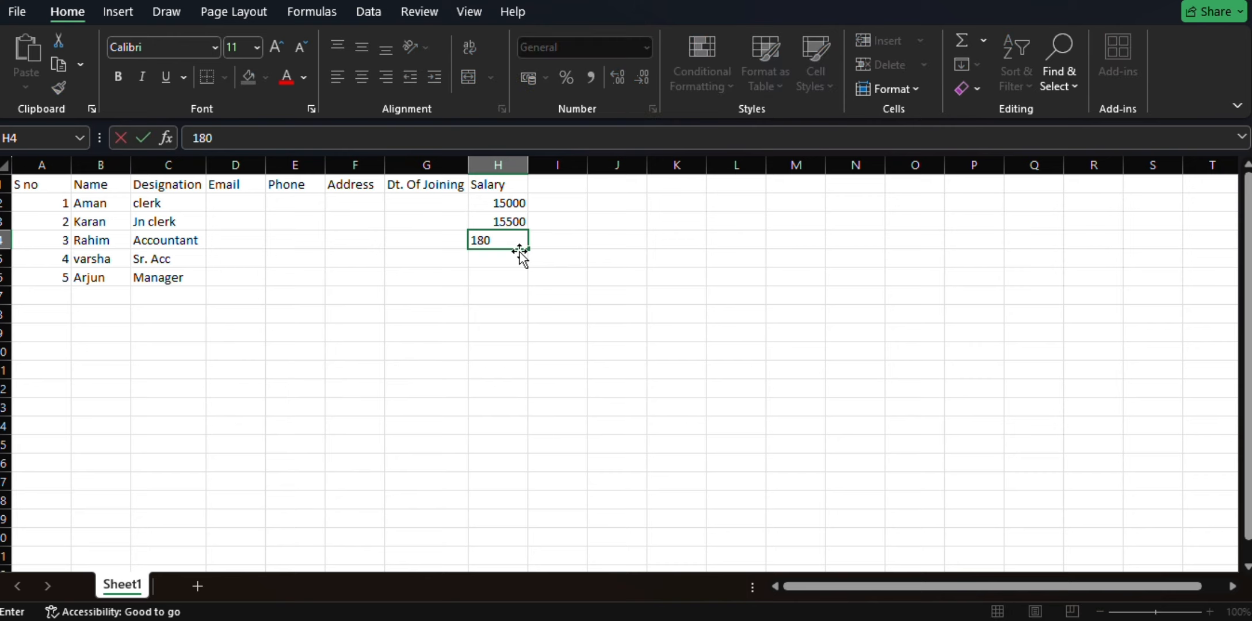
pyautogui.write('00')
pyautogui.press('Return')
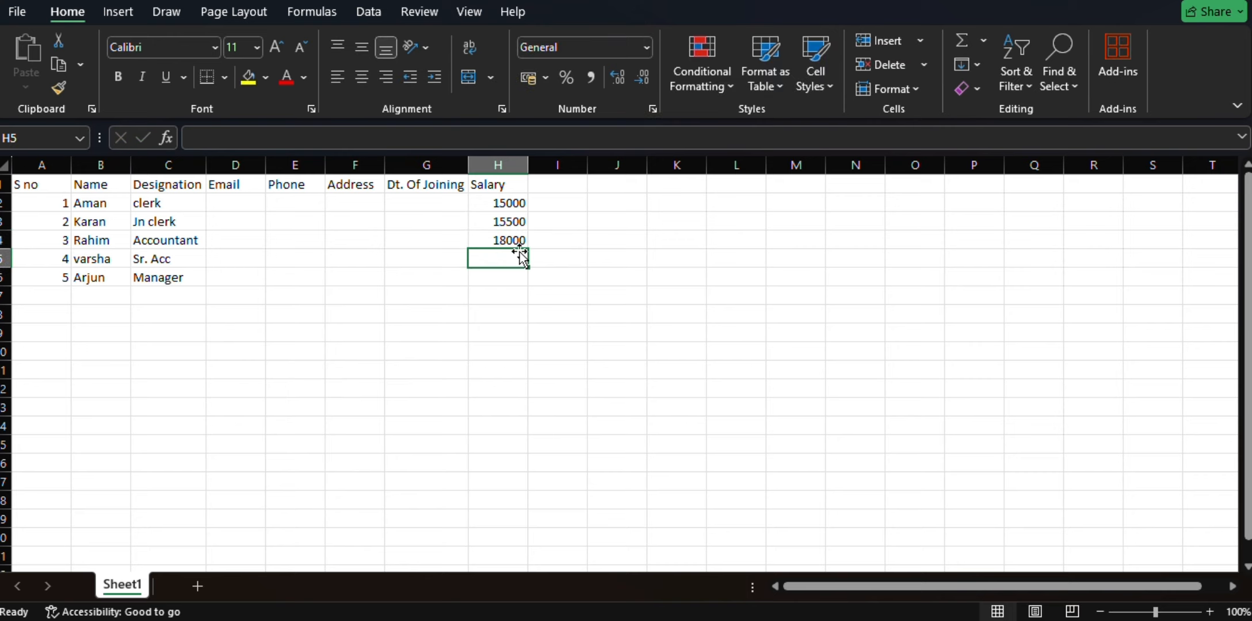
pyautogui.write('18500')
pyautogui.press('Return')
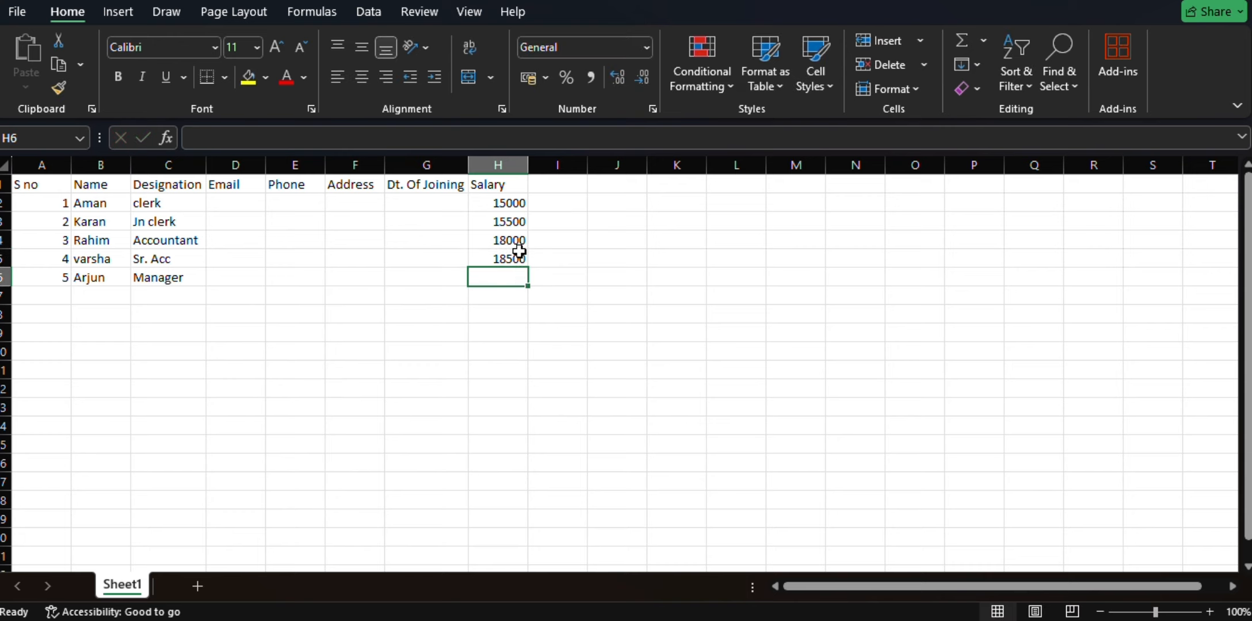
pyautogui.write('25000')
pyautogui.press('Return')
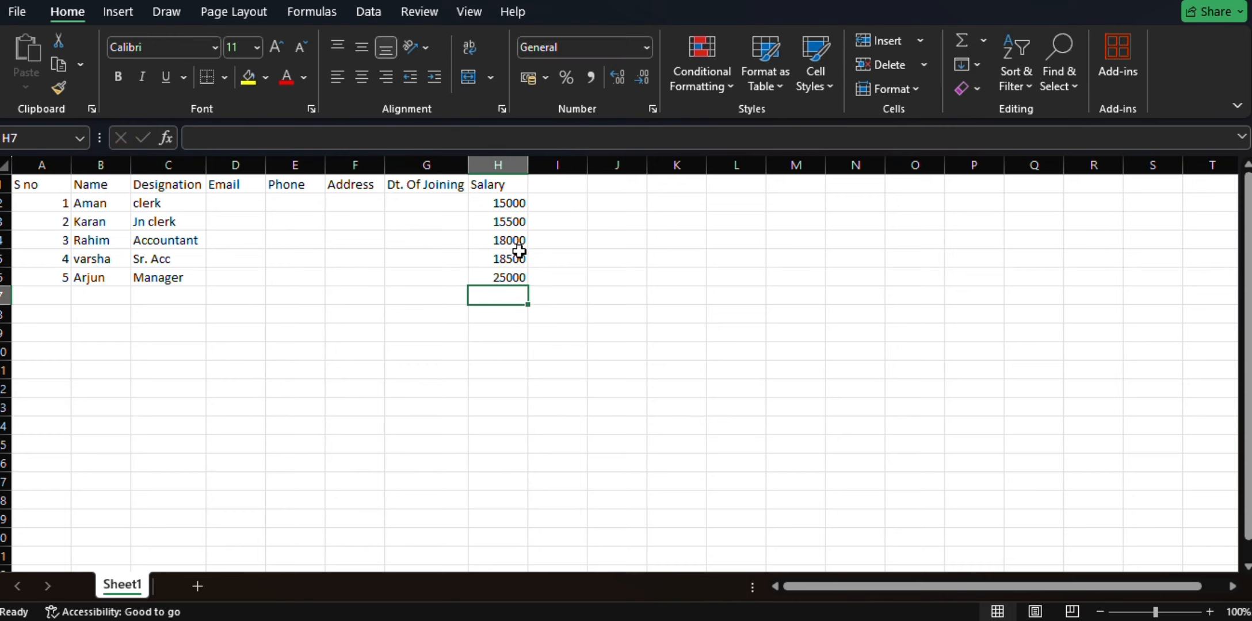
# Examine the Name and Salary columns and the columns that separate them in the employee table
pyautogui.click(510, 208)
pyautogui.moveTo(510, 209); pyautogui.dragTo(492, 582)
pyautogui.click(550, 390)
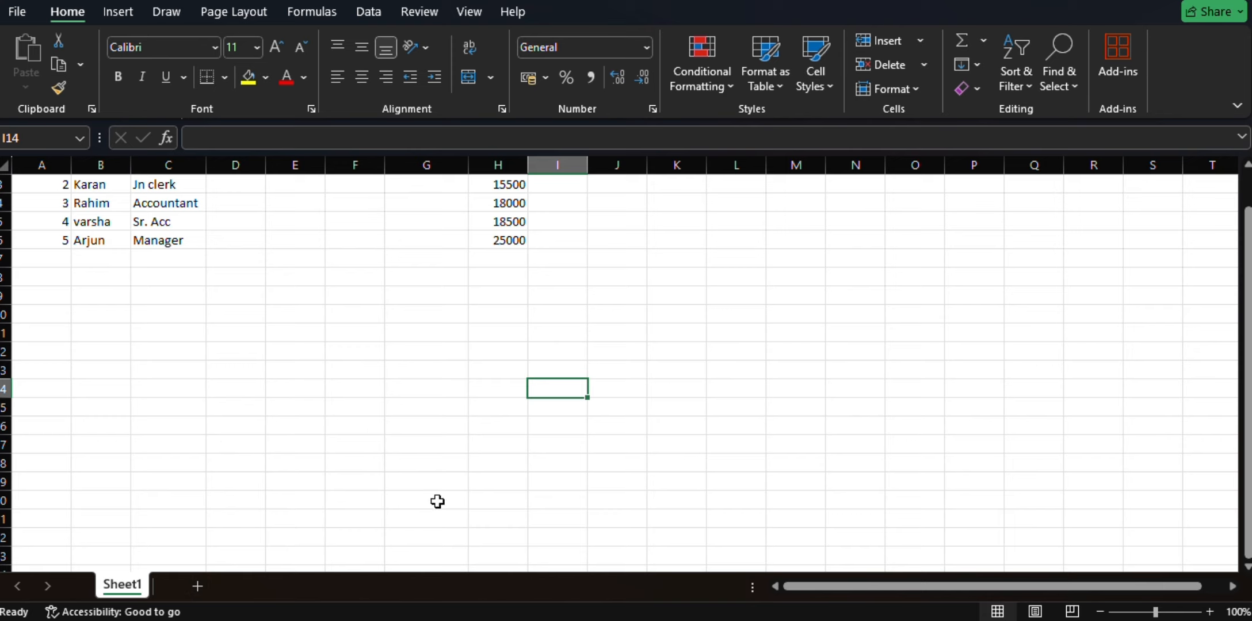
pyautogui.moveTo(1247, 397); pyautogui.dragTo(1247, 362)
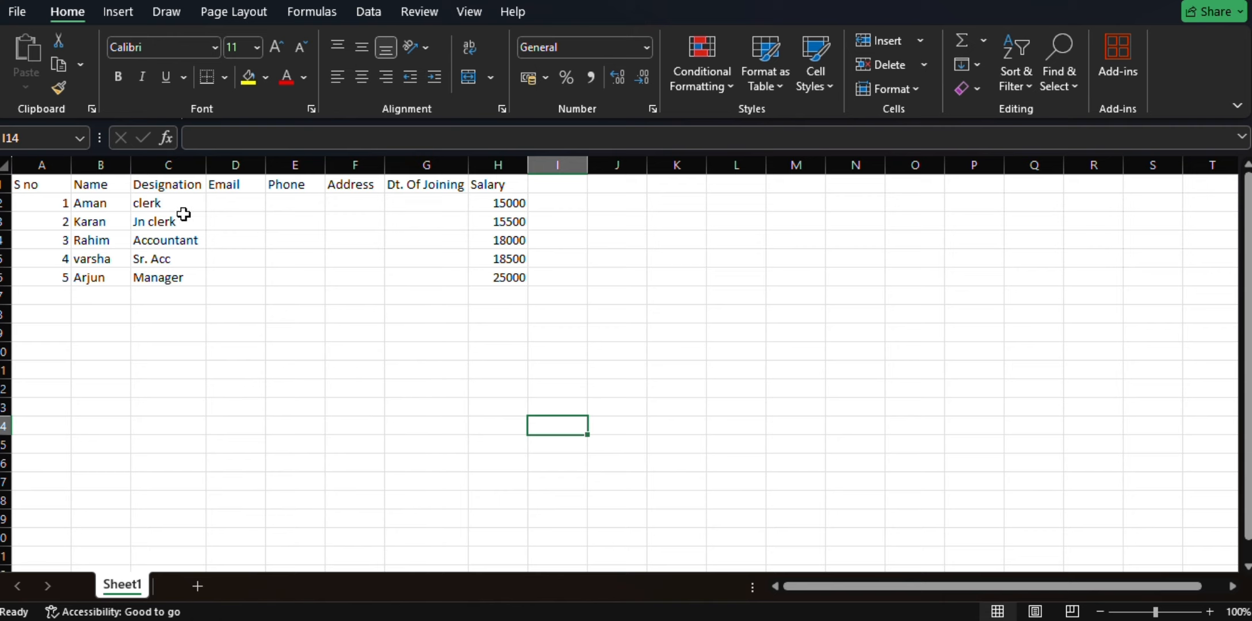
pyautogui.moveTo(90, 184); pyautogui.dragTo(86, 339)
pyautogui.click(590, 299)
pyautogui.moveTo(507, 203); pyautogui.dragTo(518, 383)
pyautogui.click(593, 412)
pyautogui.click(156, 196)
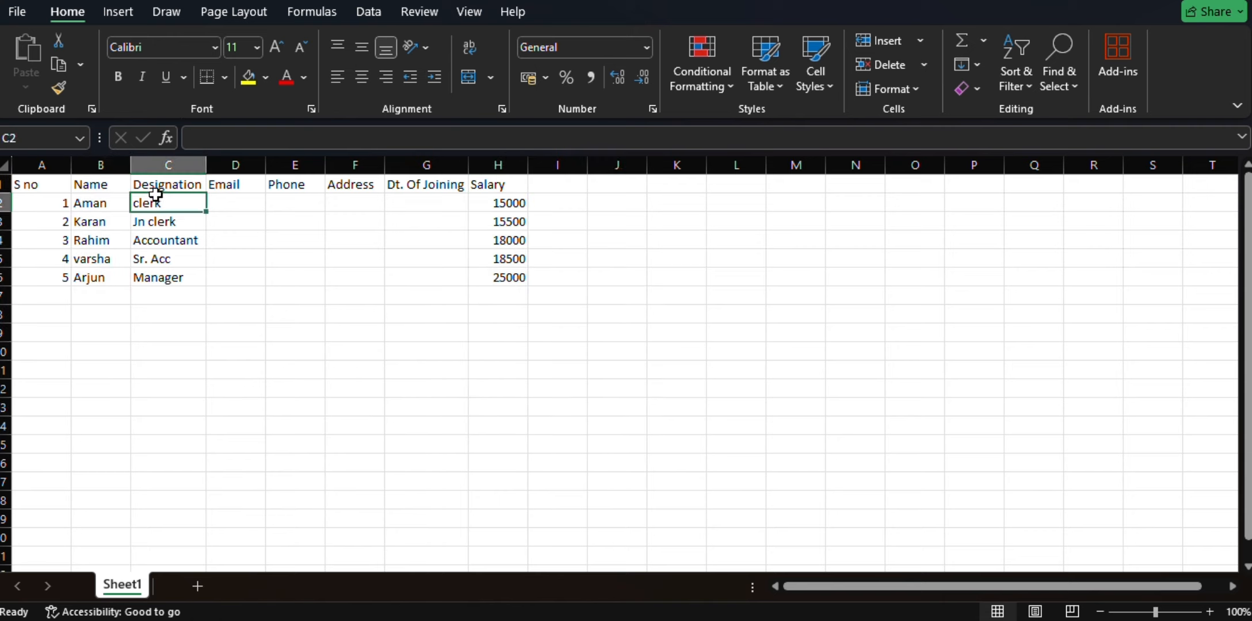
pyautogui.moveTo(155, 196); pyautogui.dragTo(411, 411)
pyautogui.click(426, 463)
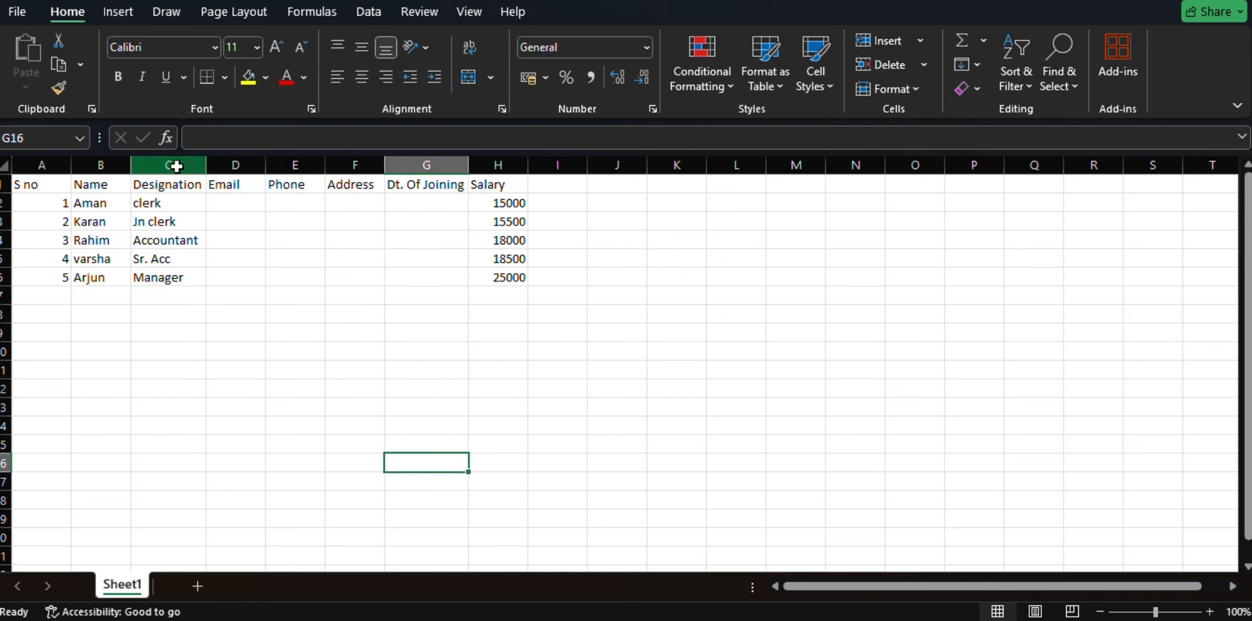
# Hide columns C through G, from Designation to Dt. Of Joining
pyautogui.moveTo(177, 166); pyautogui.dragTo(428, 165)
pyautogui.rightClick(430, 166)
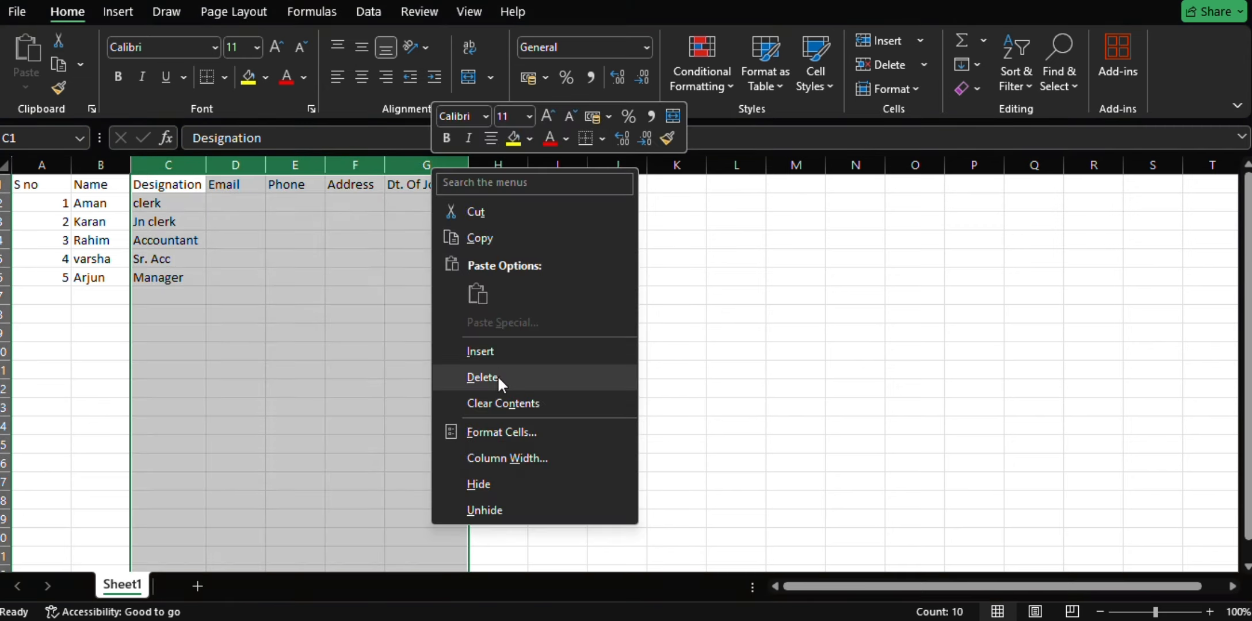
pyautogui.click(483, 484)
pyautogui.click(222, 314)
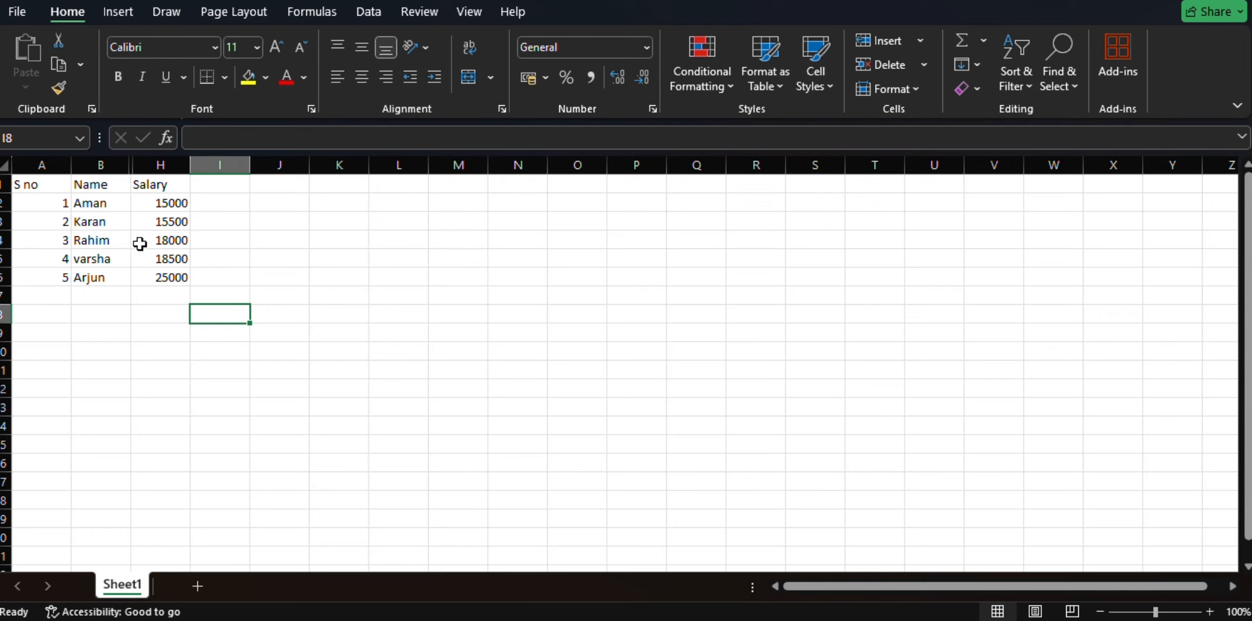
# Unhide columns C through G, from Designation to Dt. Of Joining, and fit the Name column's width to its contents
pyautogui.doubleClick(128, 161)
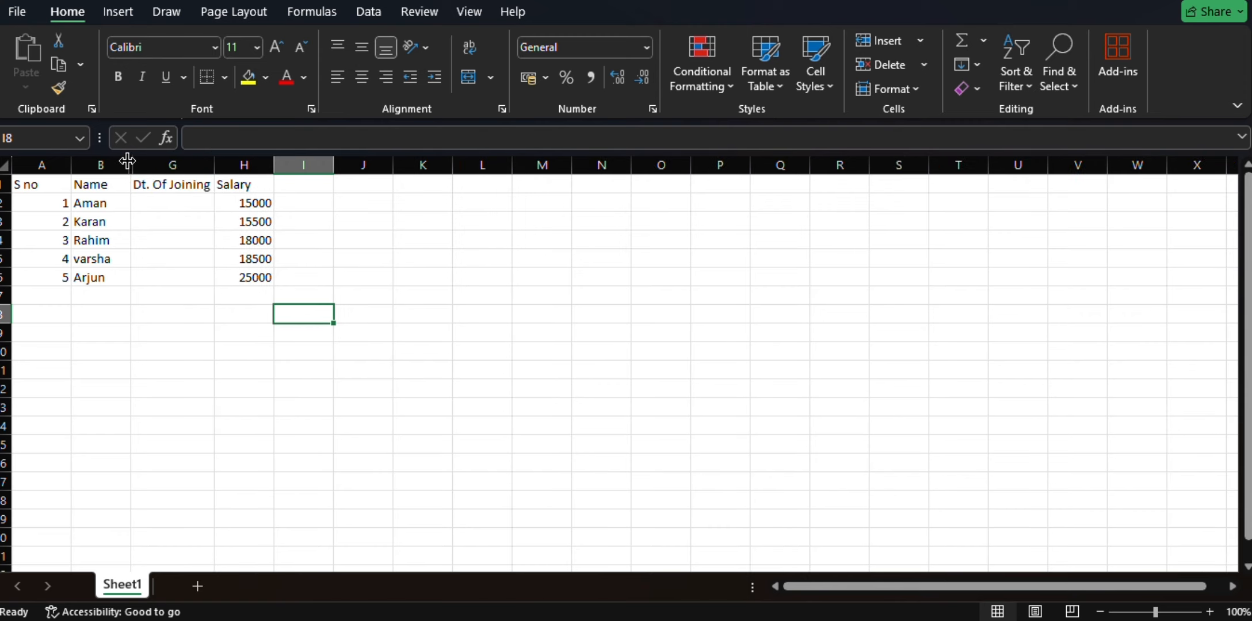
pyautogui.doubleClick(131, 163)
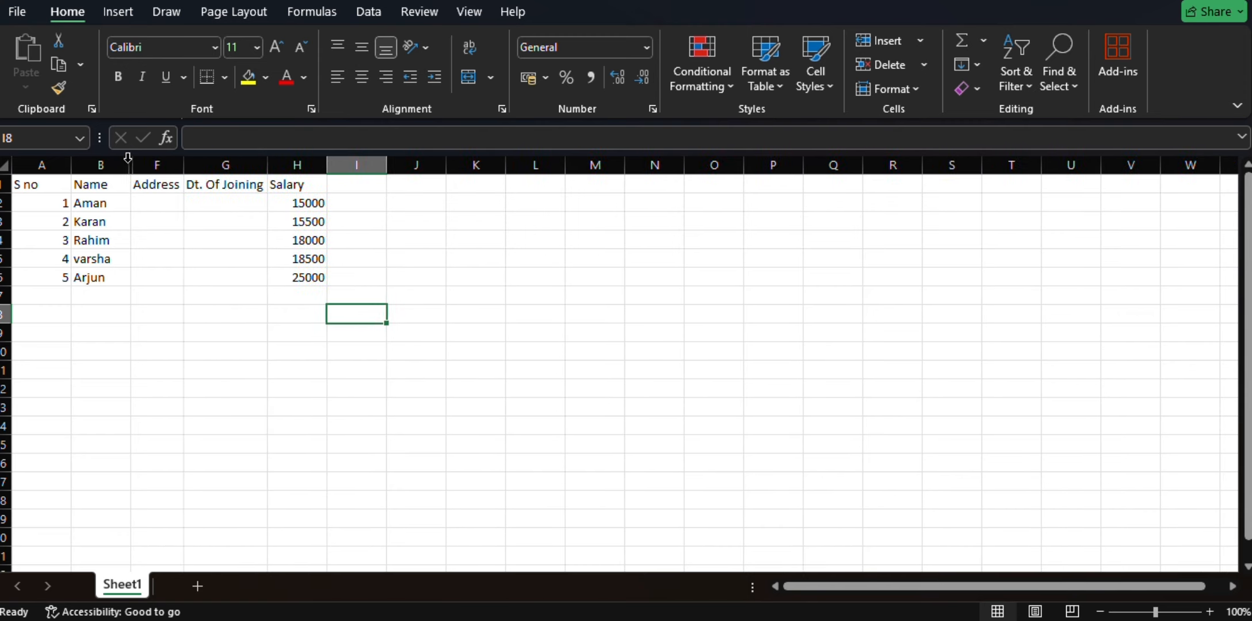
pyautogui.doubleClick(132, 165)
pyautogui.click(115, 166)
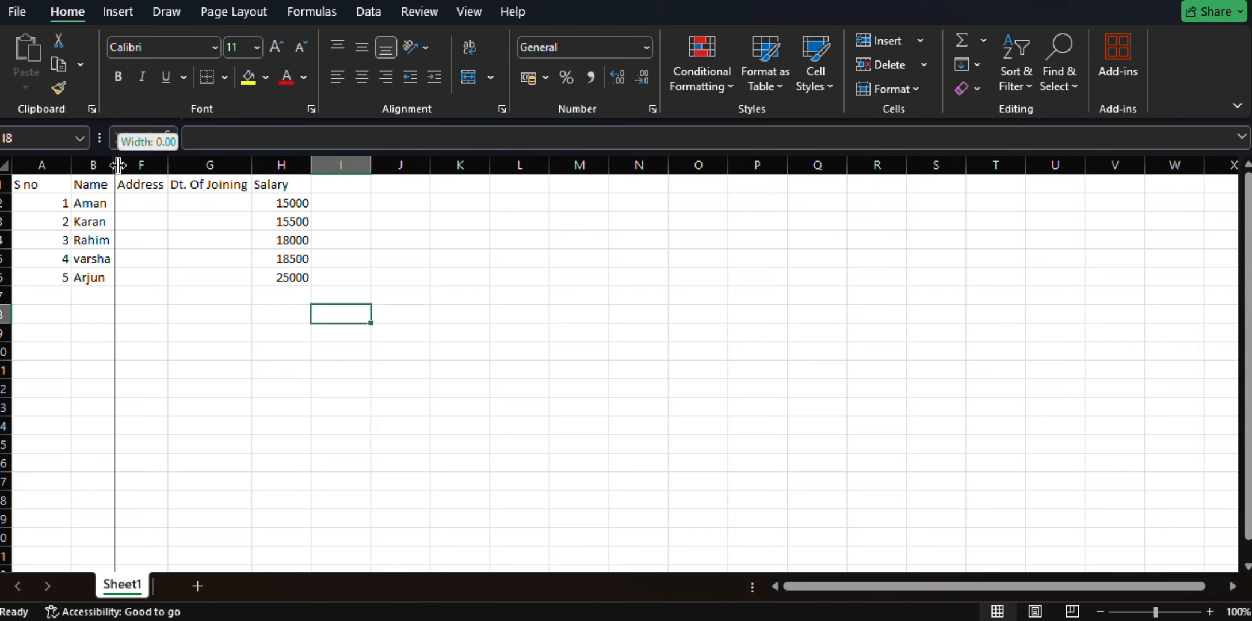
pyautogui.doubleClick(115, 165)
pyautogui.doubleClick(115, 166)
pyautogui.click(117, 165)
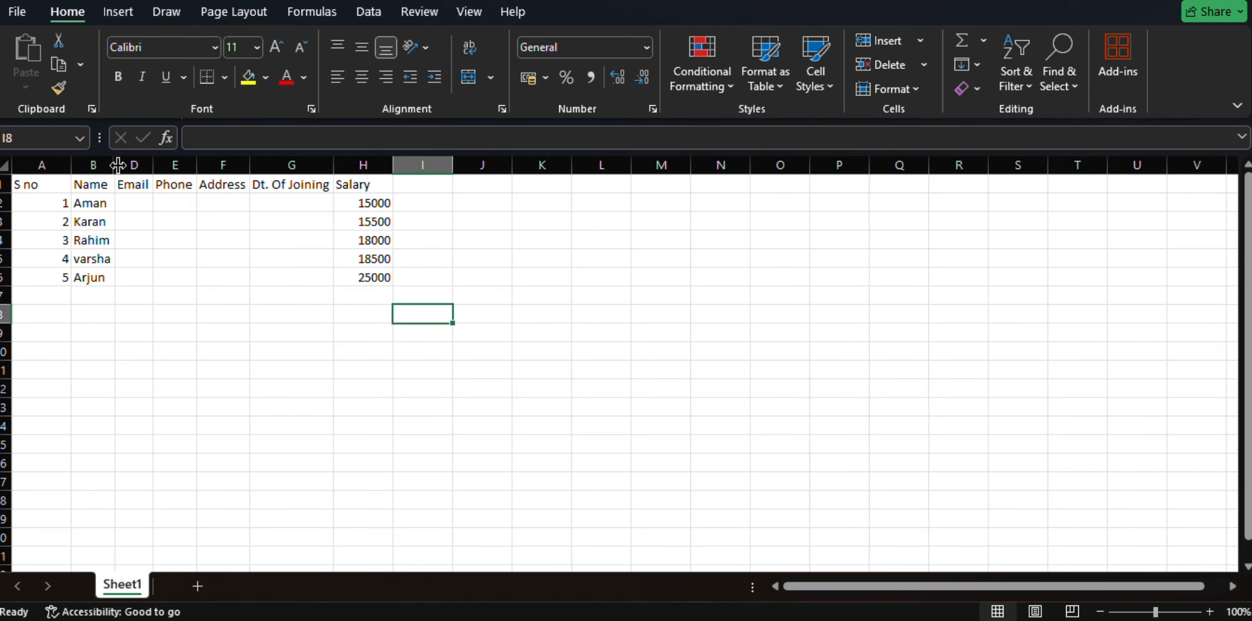
pyautogui.doubleClick(118, 166)
pyautogui.click(363, 310)
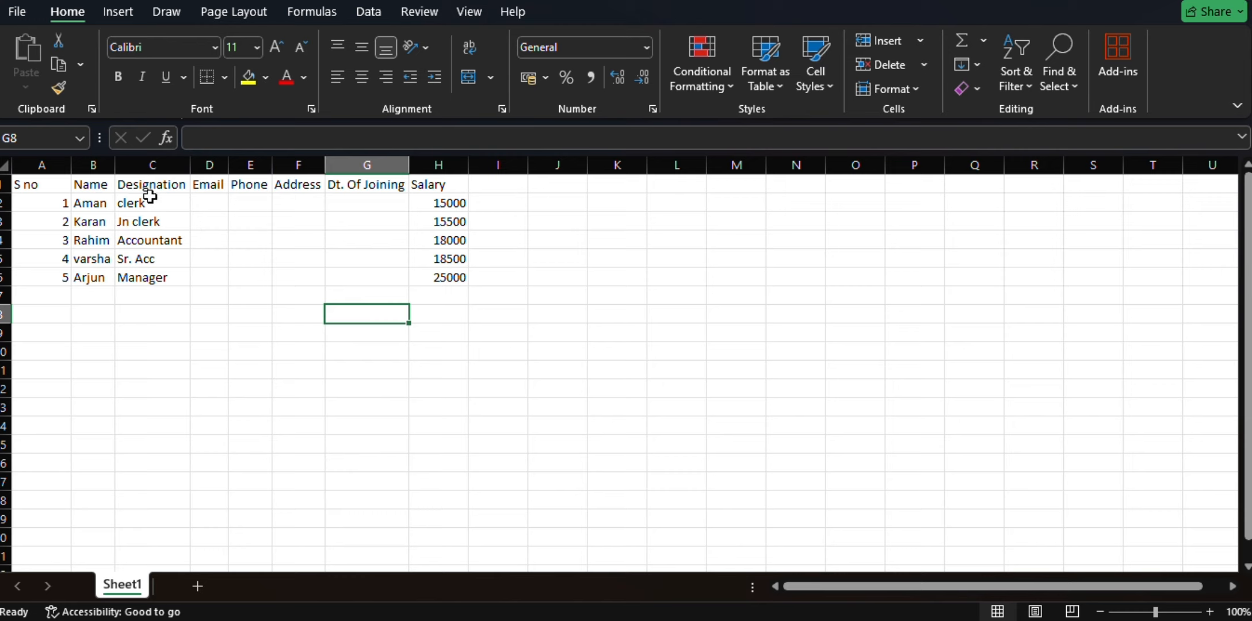
pyautogui.moveTo(149, 188)
pyautogui.mouseDown()
pyautogui.moveTo(238, 195)
pyautogui.moveTo(351, 310)
pyautogui.mouseUp()
pyautogui.click(342, 390)
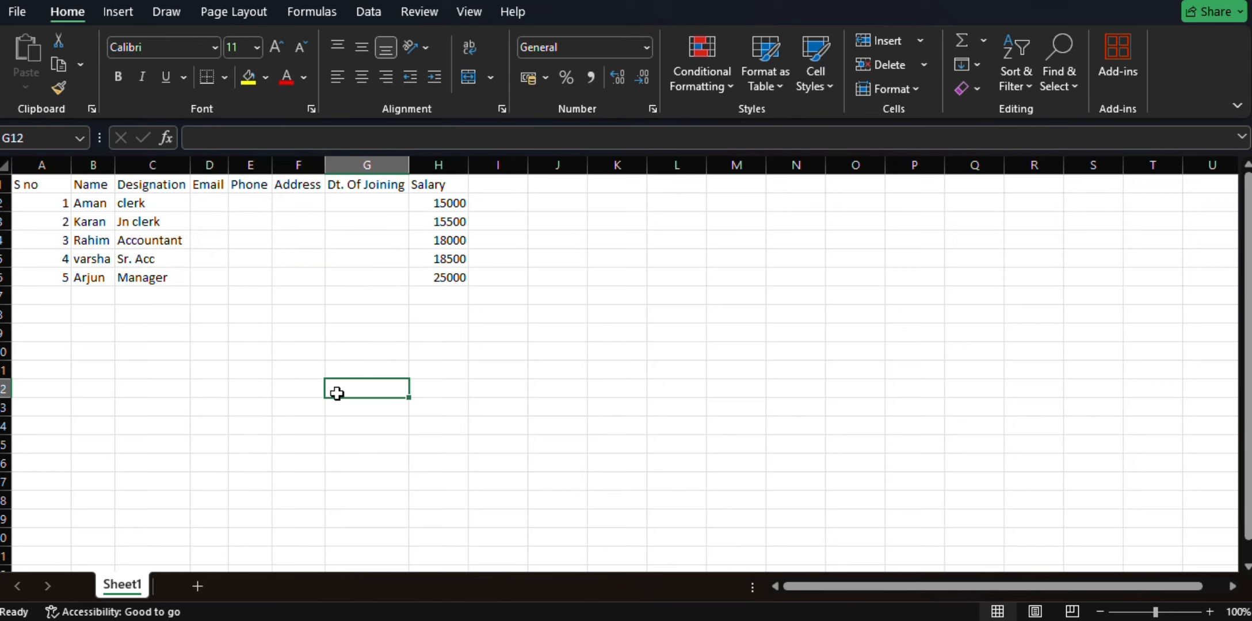
pyautogui.click(472, 347)
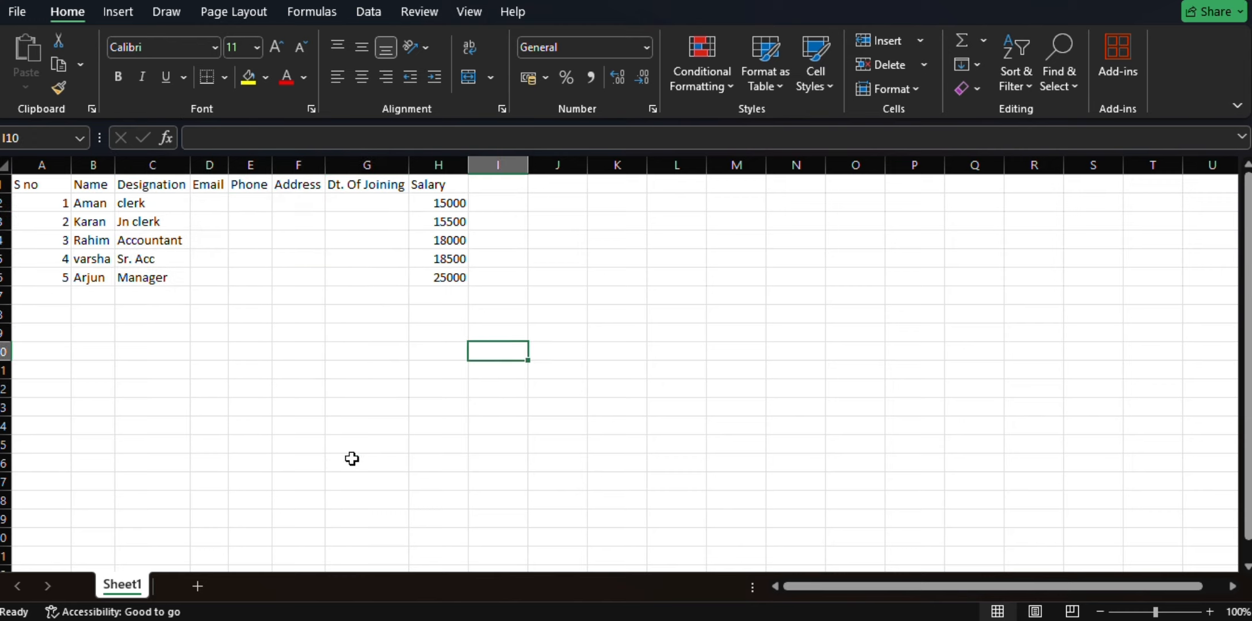
# Add a new blank worksheet after Sheet1
pyautogui.click(202, 583)
pyautogui.rightClick(194, 585)
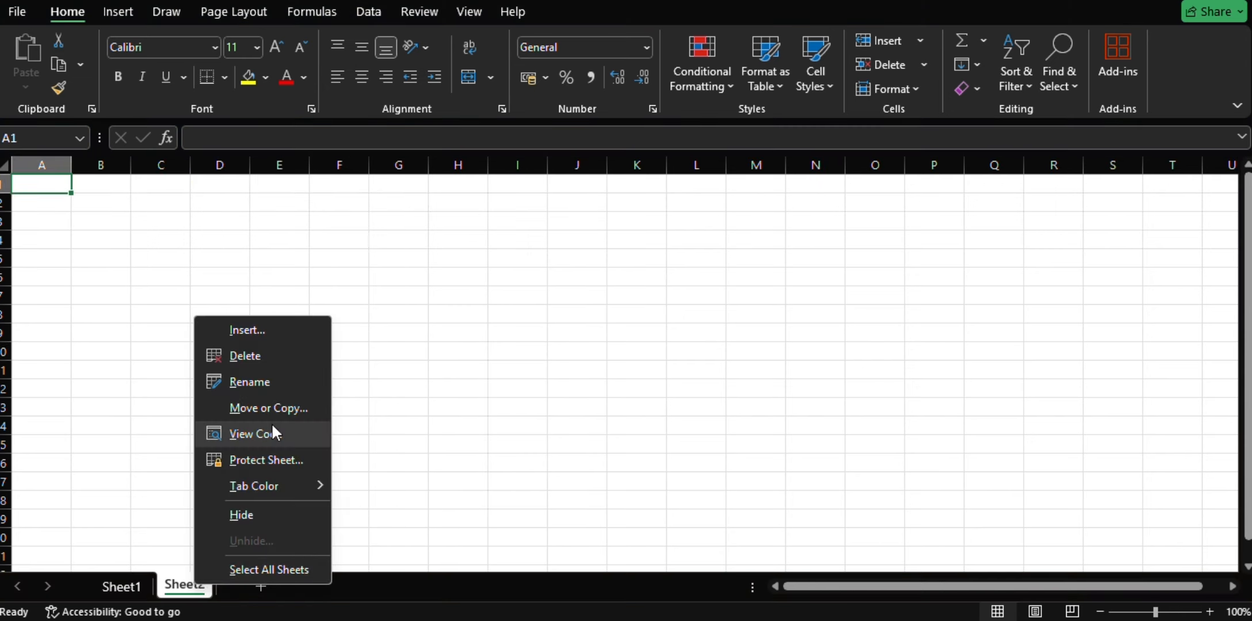
pyautogui.click(465, 408)
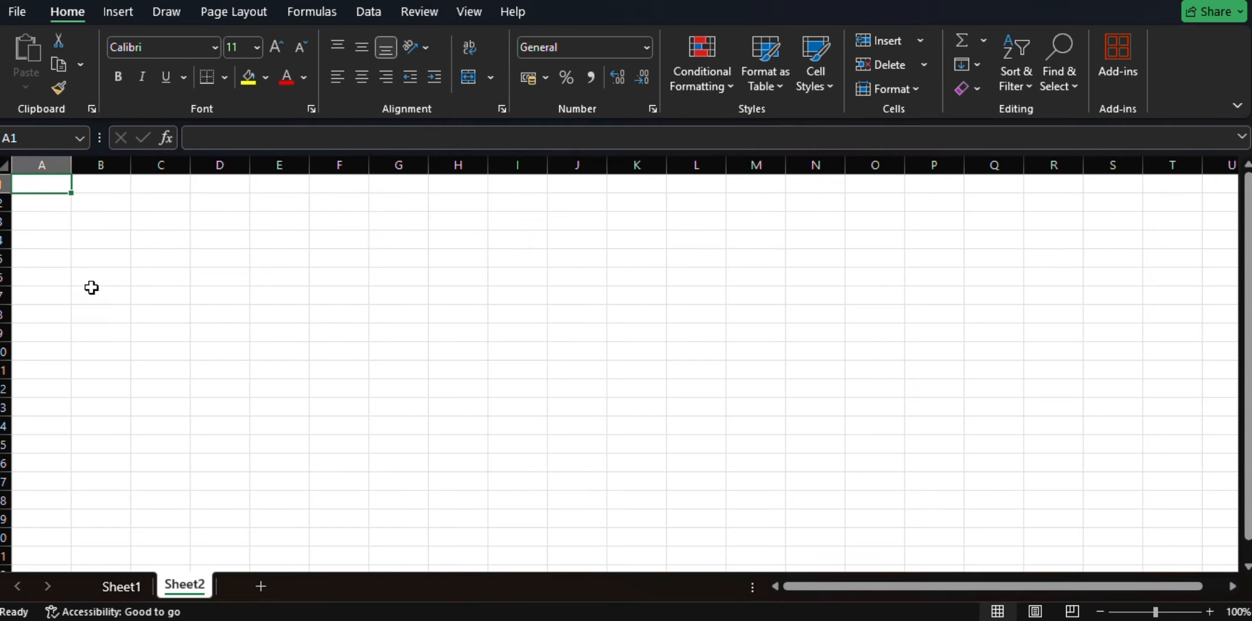
# Copy the S no and Name columns, range A1:B6, from Sheet1 and paste them at cell A1 of Sheet2
pyautogui.click(124, 217)
pyautogui.click(120, 585)
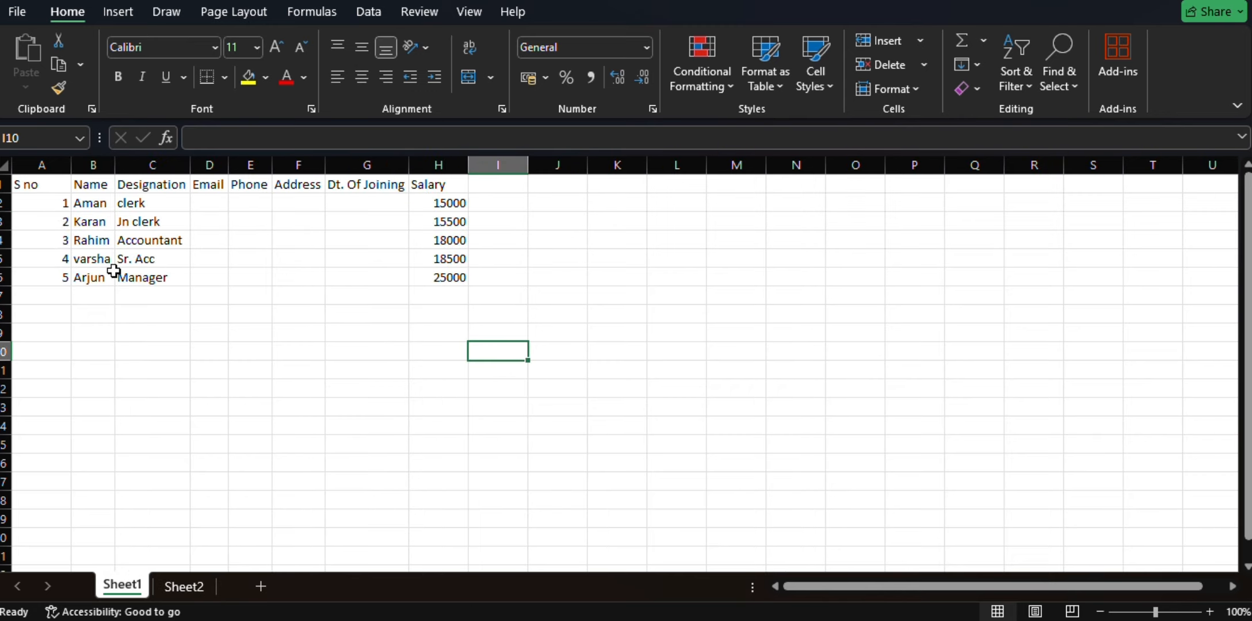
pyautogui.moveTo(23, 182); pyautogui.dragTo(92, 275)
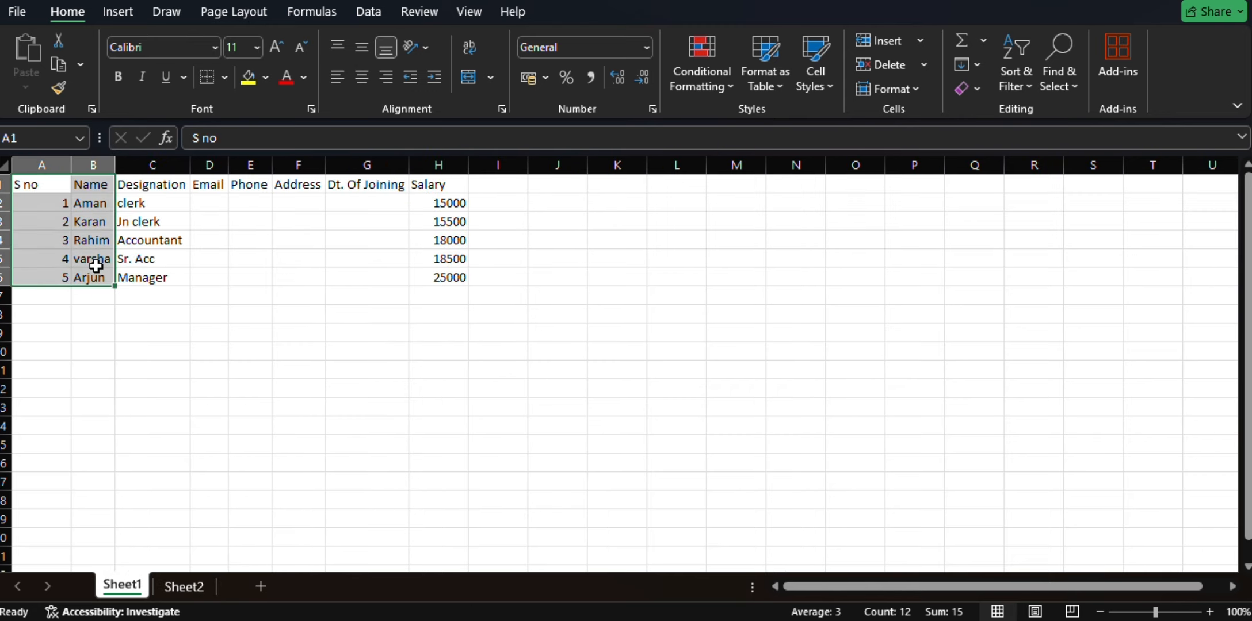
pyautogui.rightClick(96, 265)
pyautogui.click(159, 139)
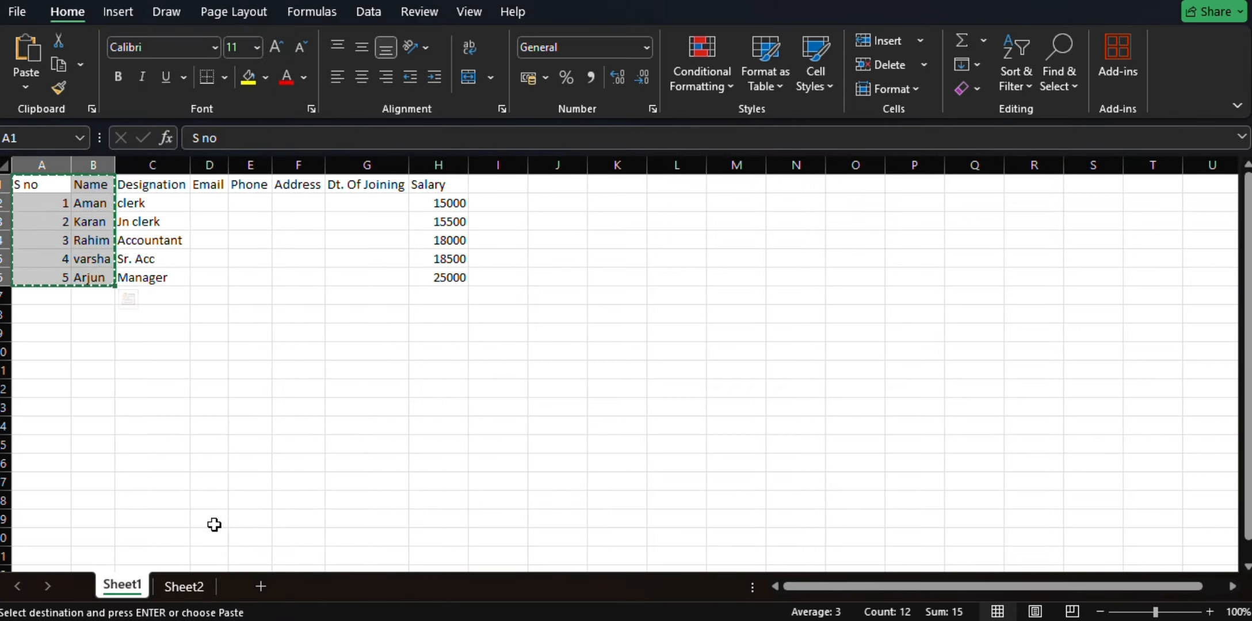
pyautogui.click(192, 588)
pyautogui.click(40, 183)
pyautogui.rightClick(40, 183)
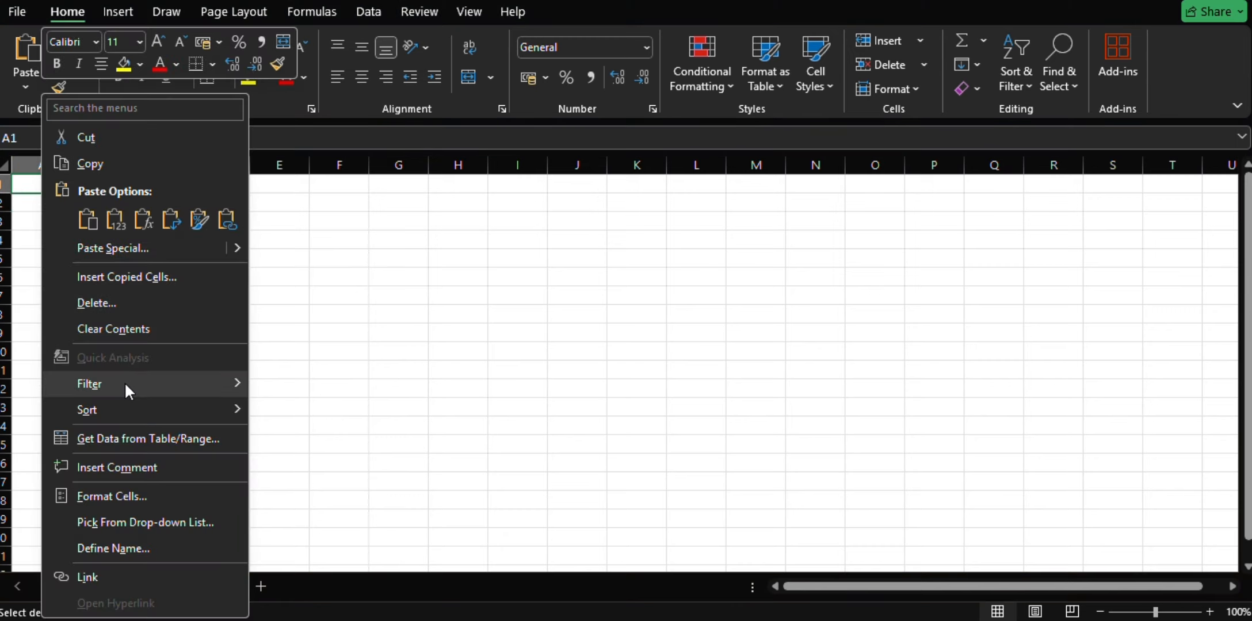
pyautogui.click(88, 219)
pyautogui.click(279, 276)
# Copy the Salary header from H1 of Sheet1 into C1 of Sheet2 and select C2 below it
pyautogui.click(153, 193)
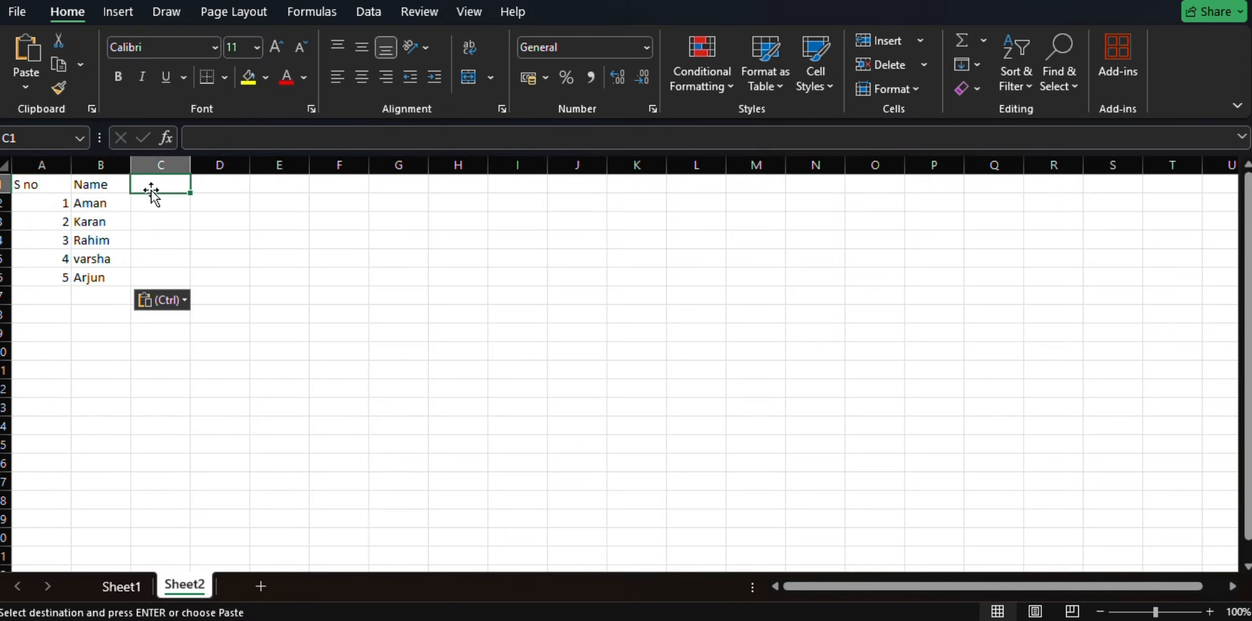
pyautogui.click(124, 585)
pyautogui.click(435, 181)
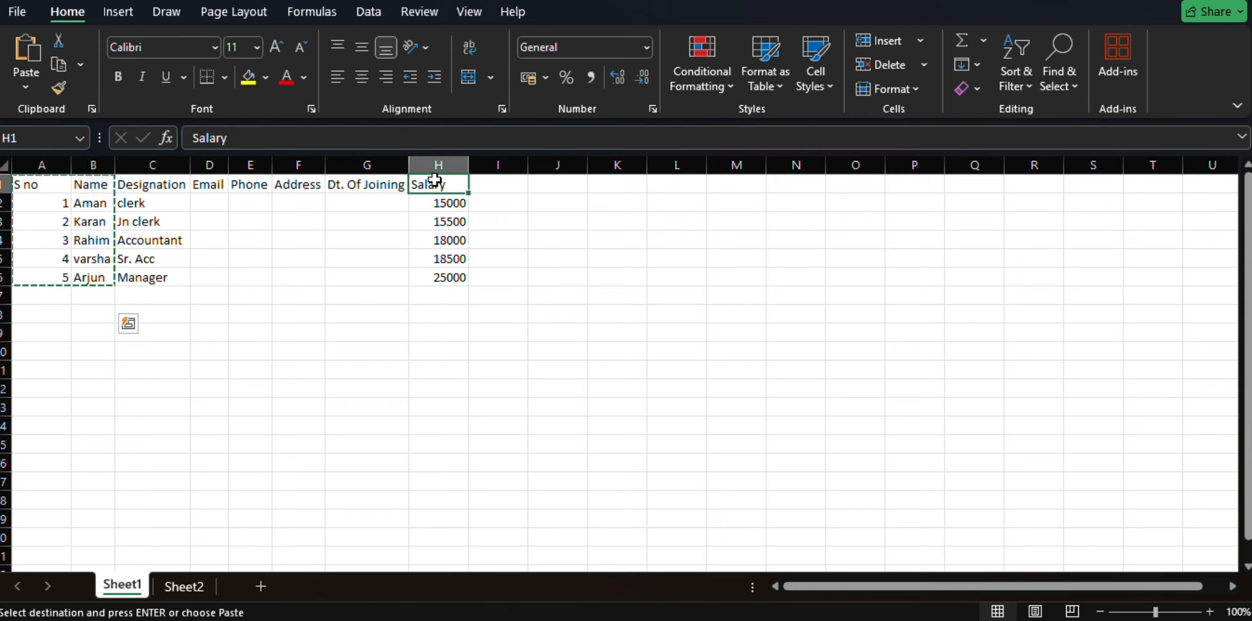
pyautogui.rightClick(436, 183)
pyautogui.click(463, 131)
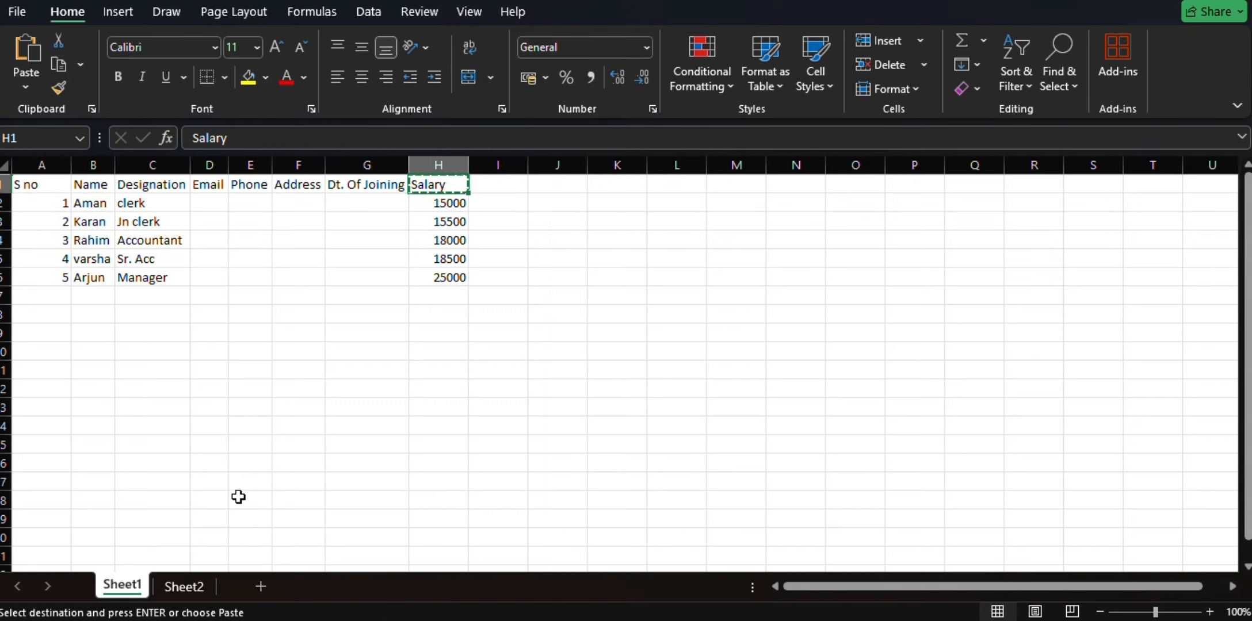
pyautogui.click(184, 586)
pyautogui.rightClick(164, 185)
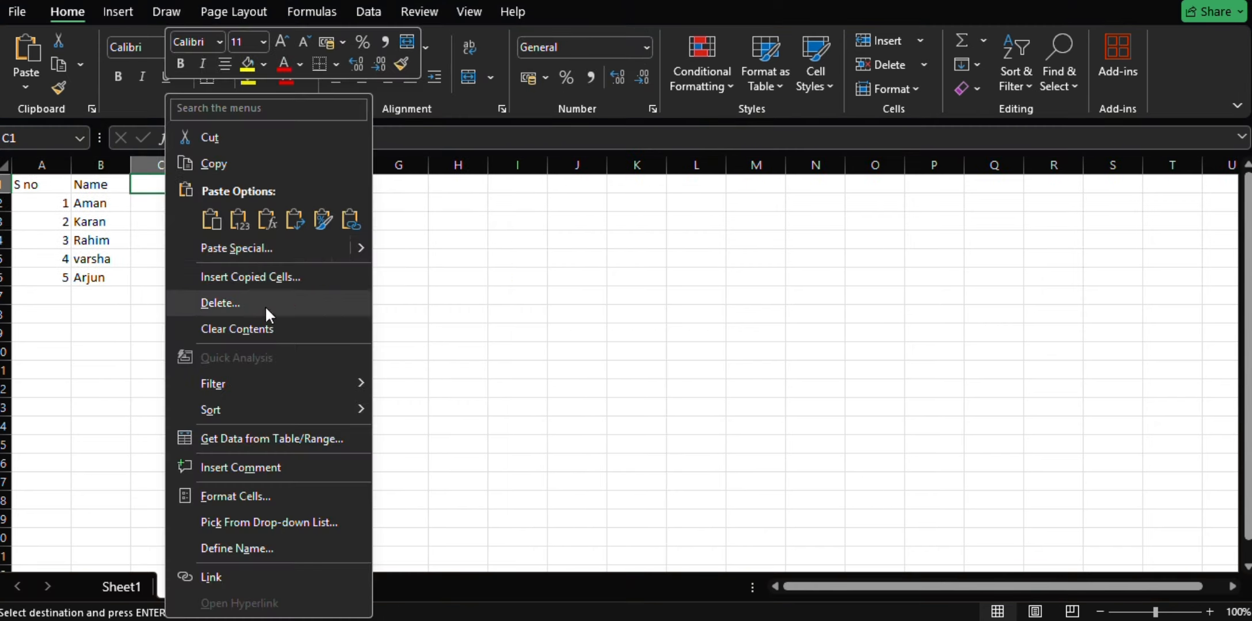
pyautogui.click(211, 219)
pyautogui.click(265, 297)
pyautogui.click(150, 201)
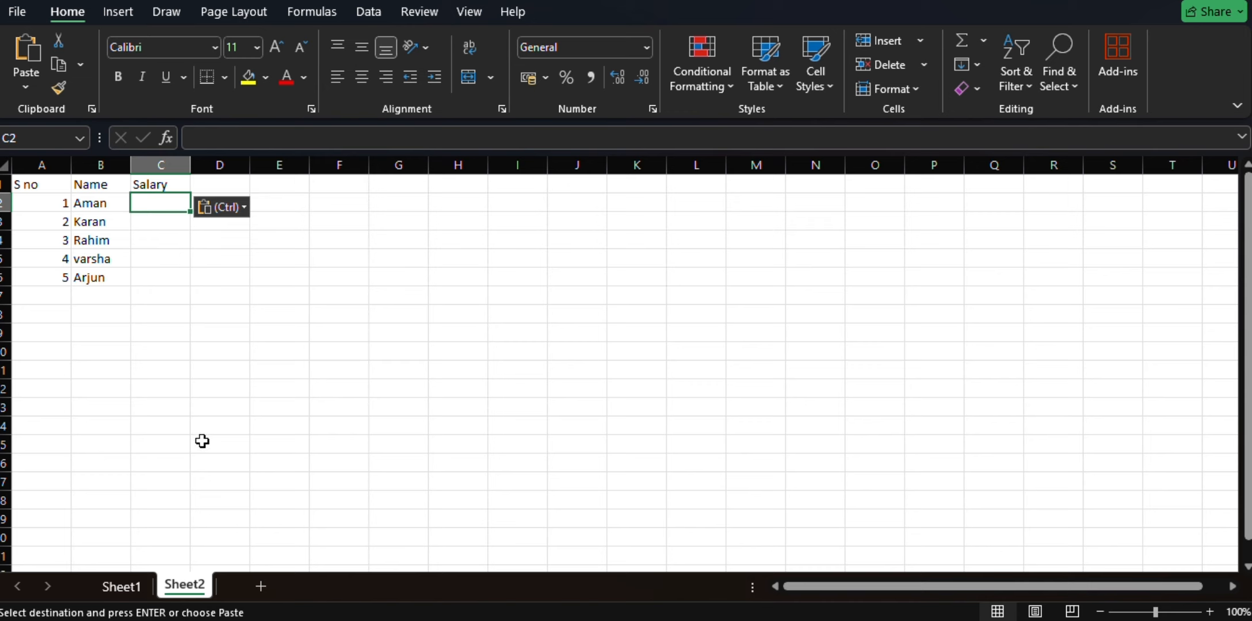
pyautogui.click(121, 586)
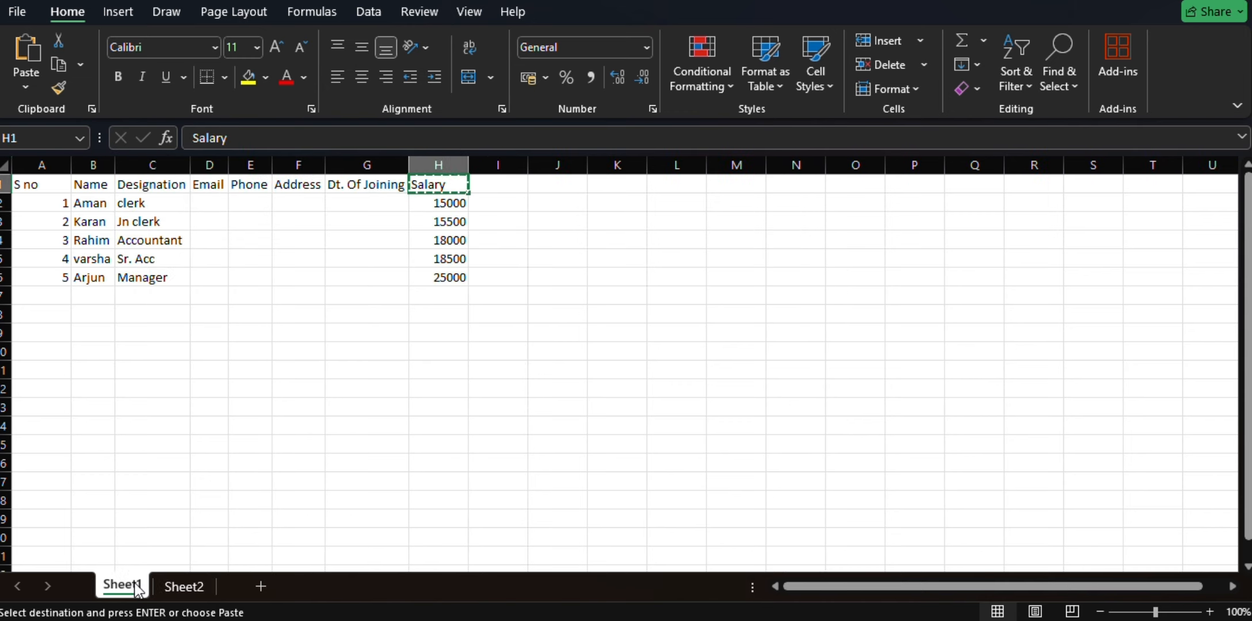
pyautogui.click(210, 584)
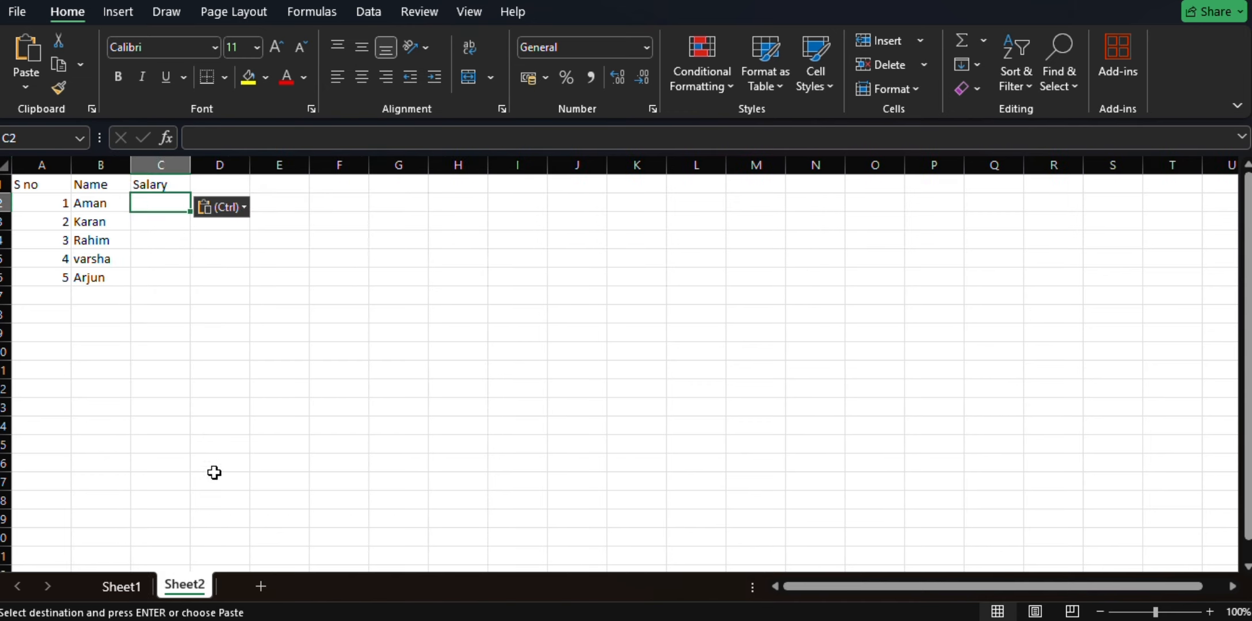
pyautogui.click(129, 591)
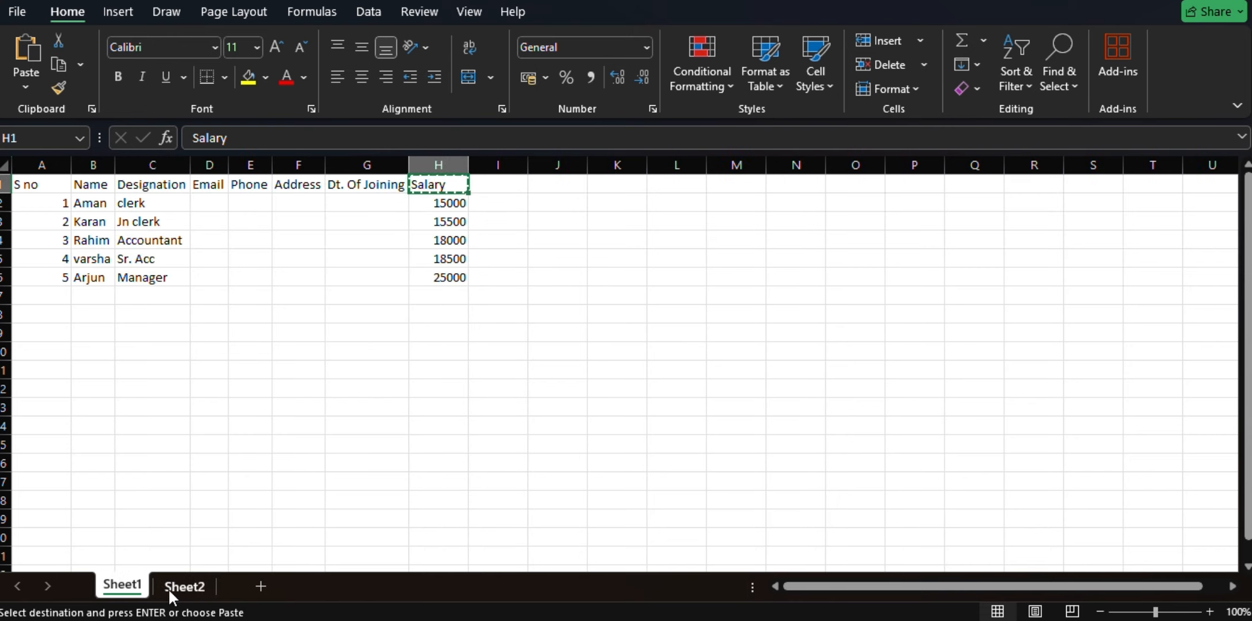
pyautogui.click(170, 592)
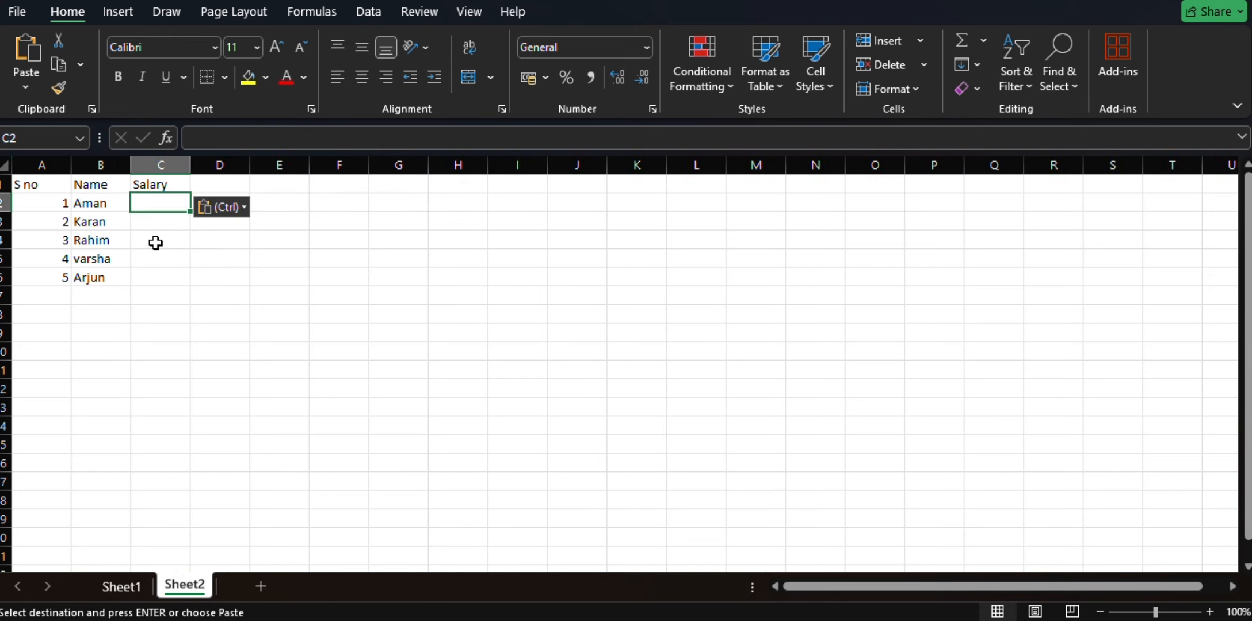
# Start a VLOOKUP formula in cell C2 of Sheet2 with Sheet1!B2 as the lookup value
pyautogui.write('=v')
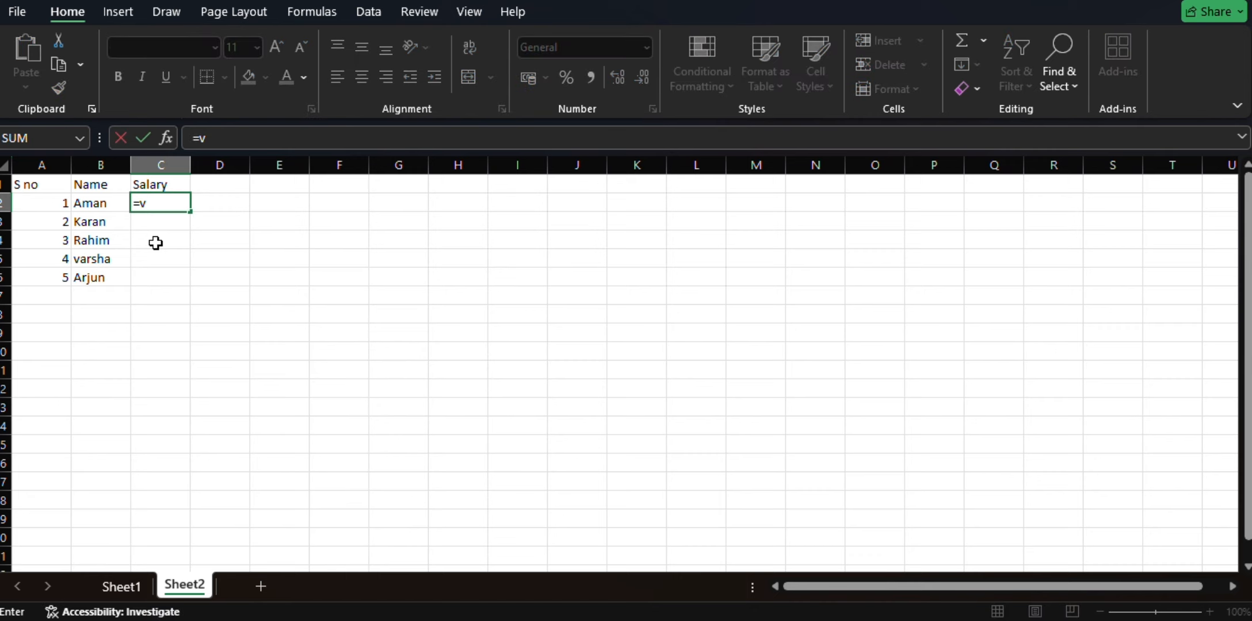
pyautogui.write('lookup')
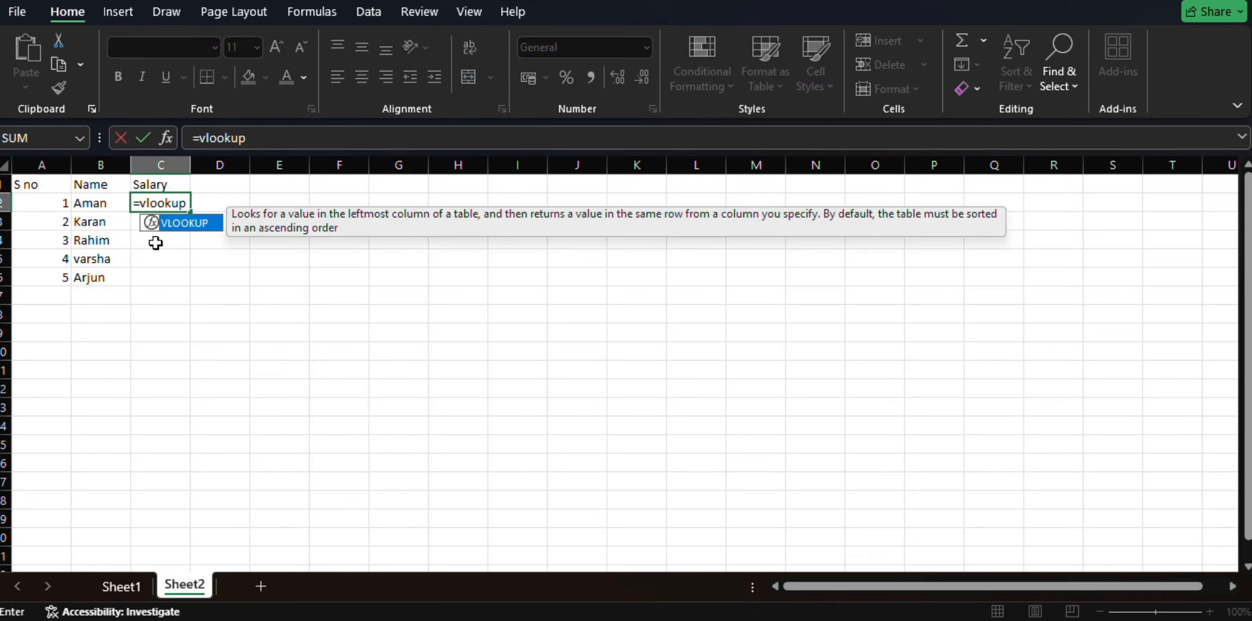
pyautogui.write('(')
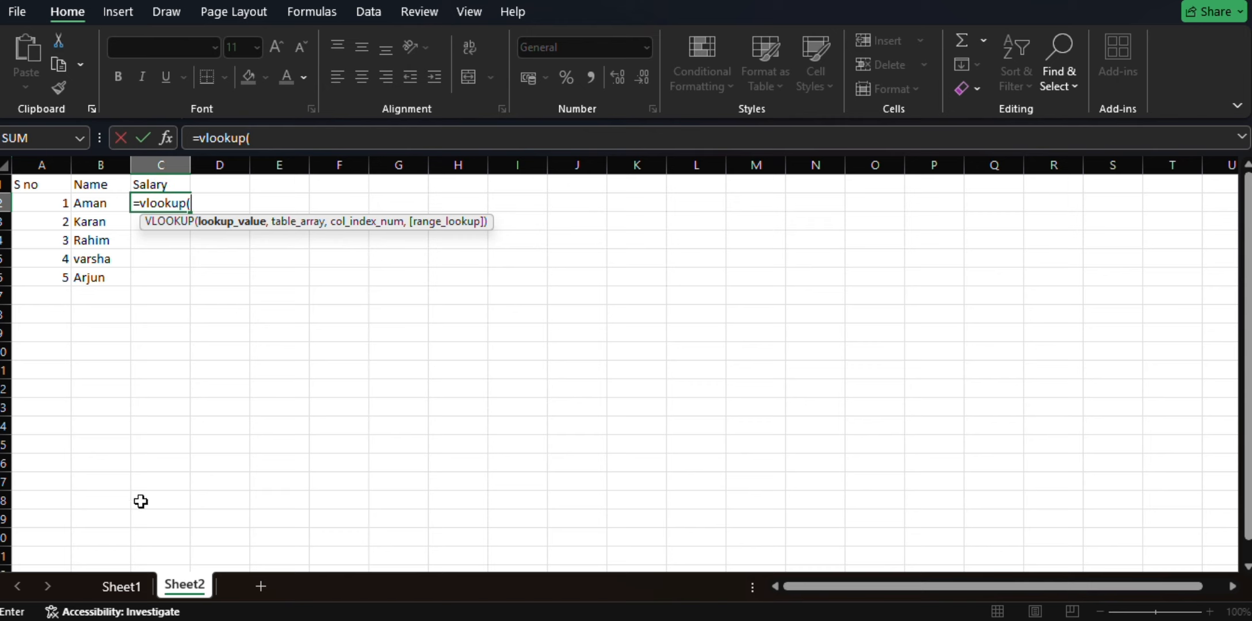
pyautogui.click(121, 586)
pyautogui.click(88, 201)
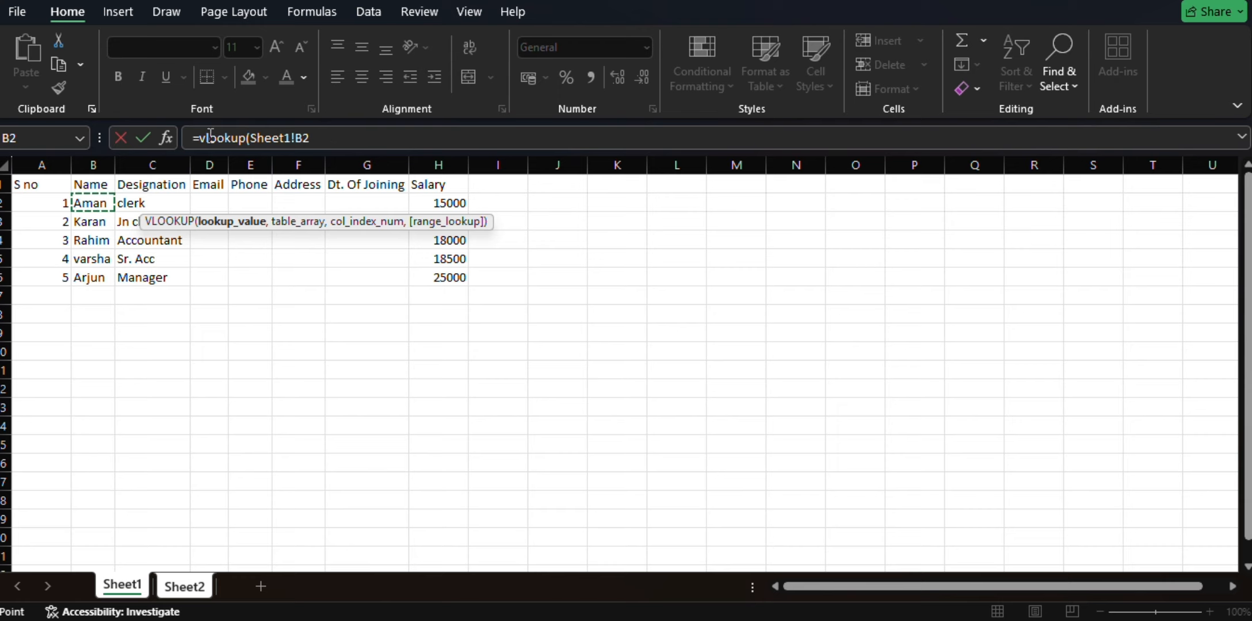
pyautogui.click(321, 138)
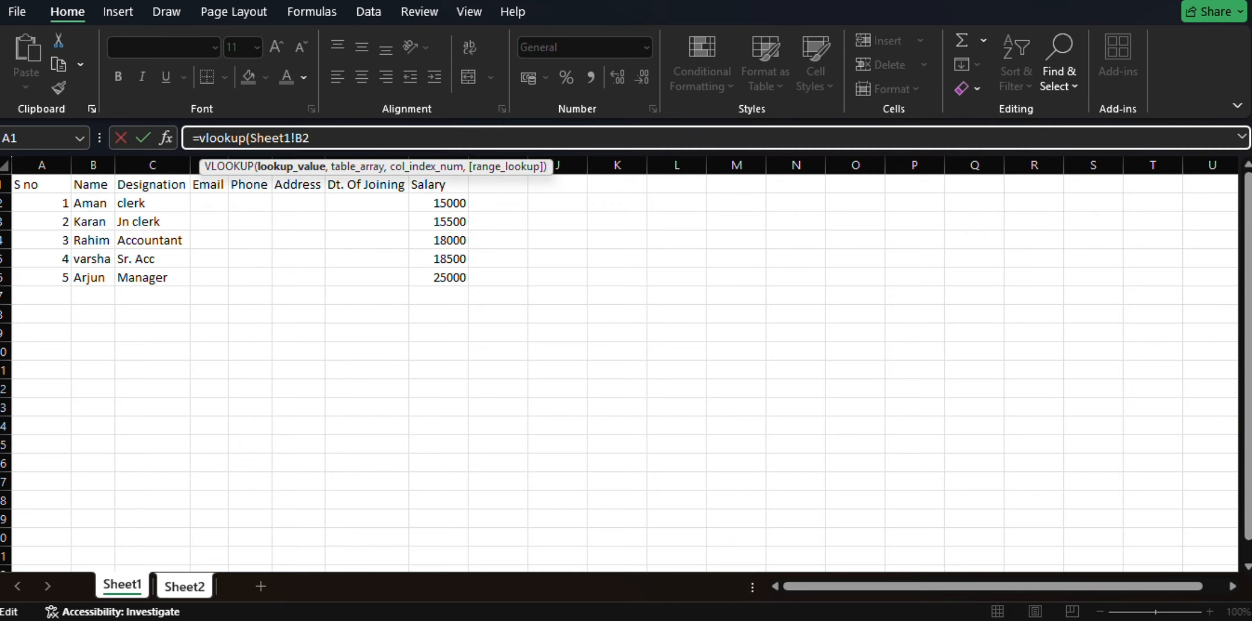
pyautogui.write(',')
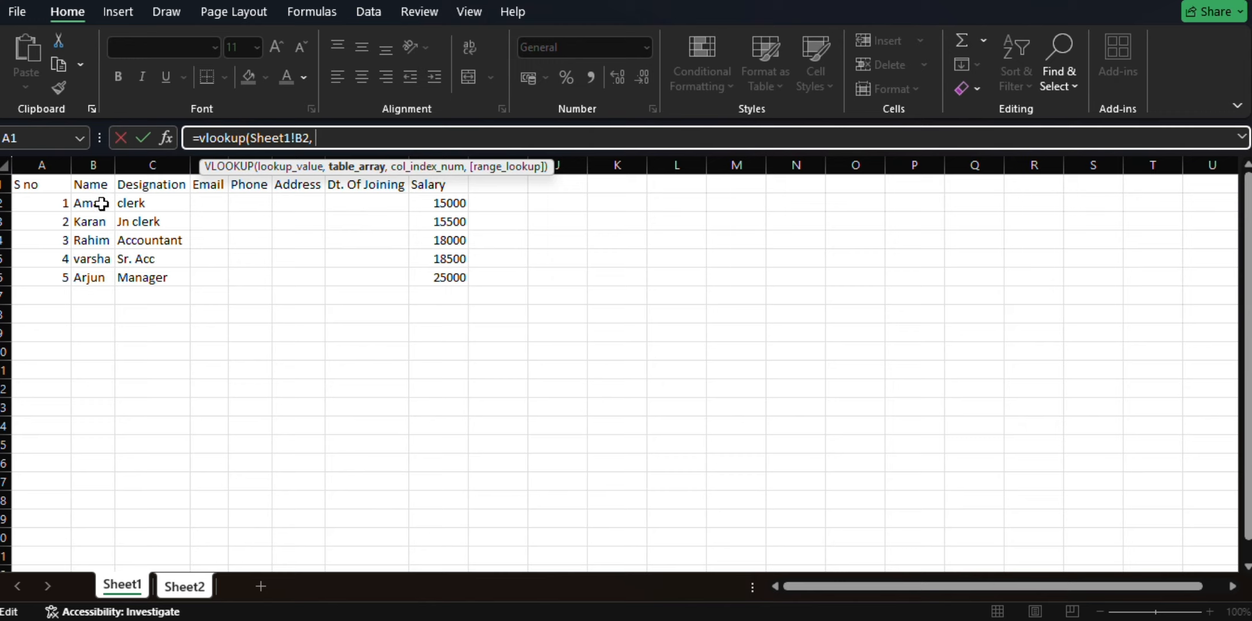
# Complete the VLOOKUP with table array Sheet1!B2:H6, column index 7 and range lookup False
pyautogui.moveTo(98, 202); pyautogui.dragTo(427, 280)
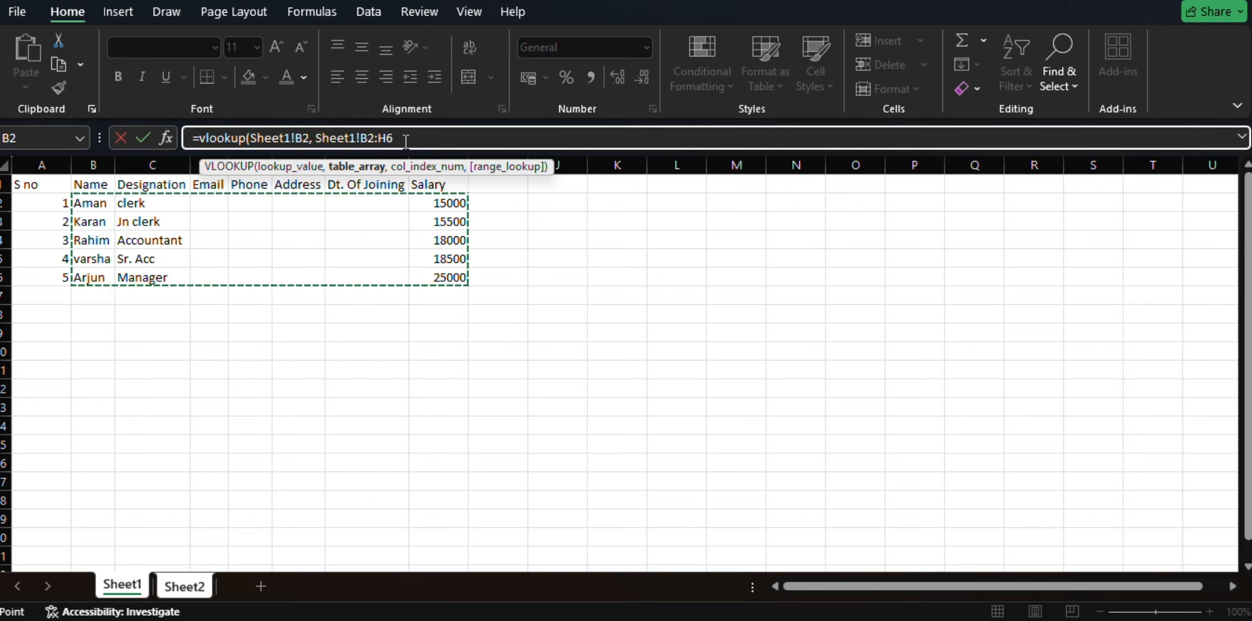
pyautogui.write(',')
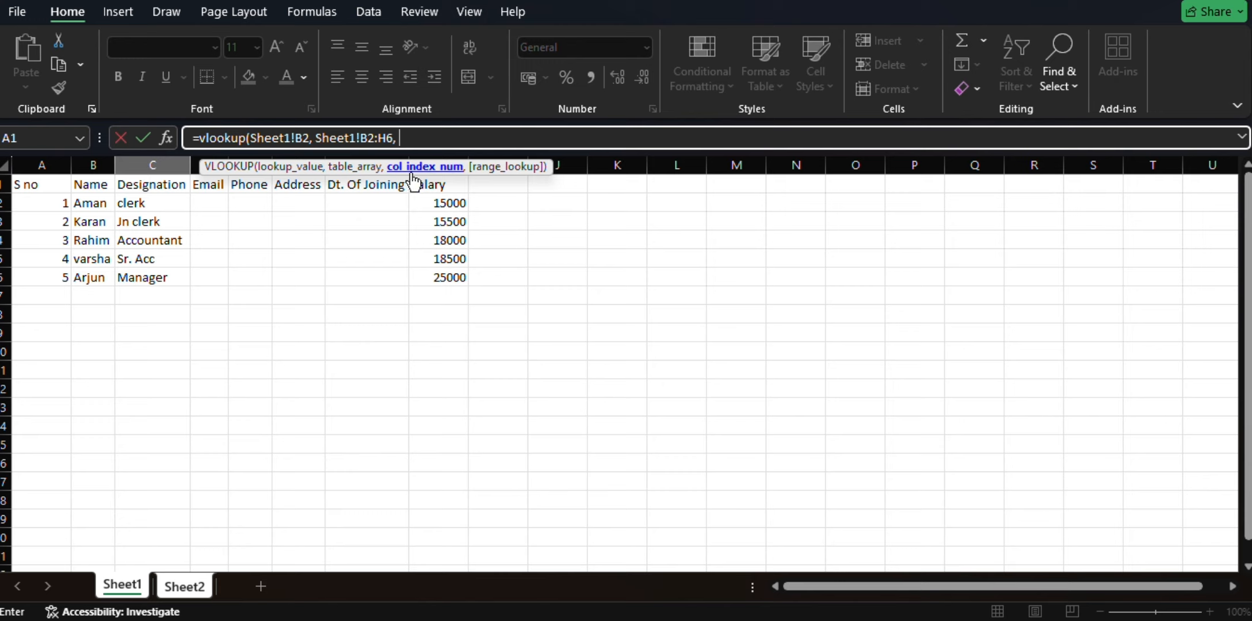
pyautogui.write('7,')
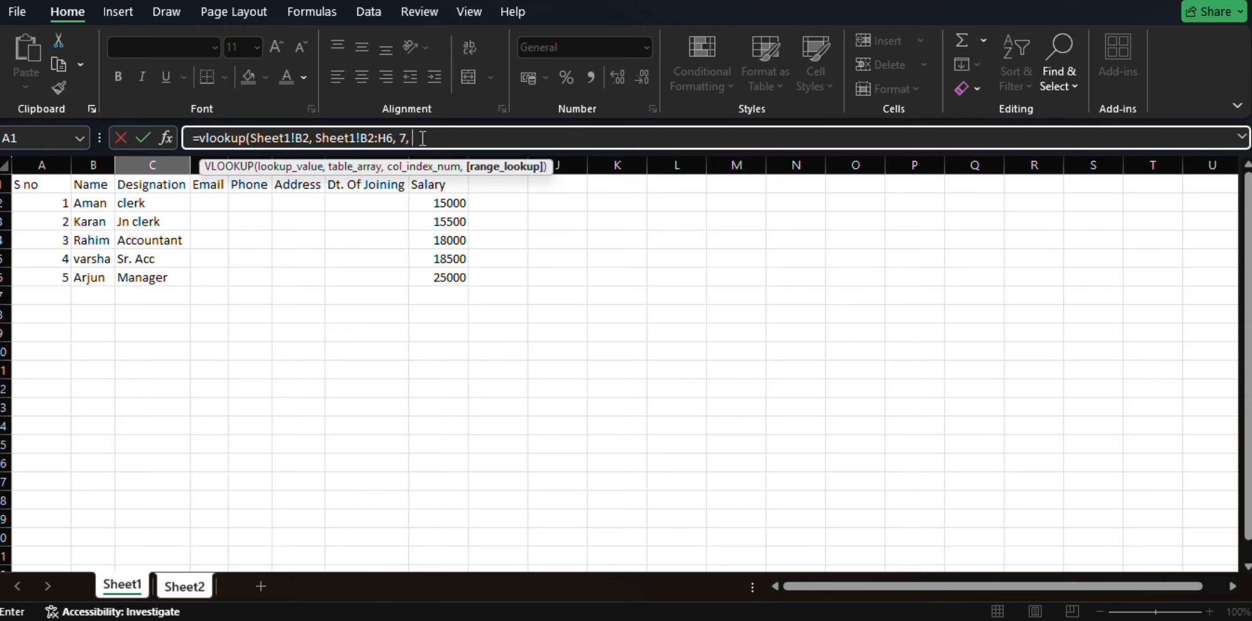
pyautogui.write('Fa')
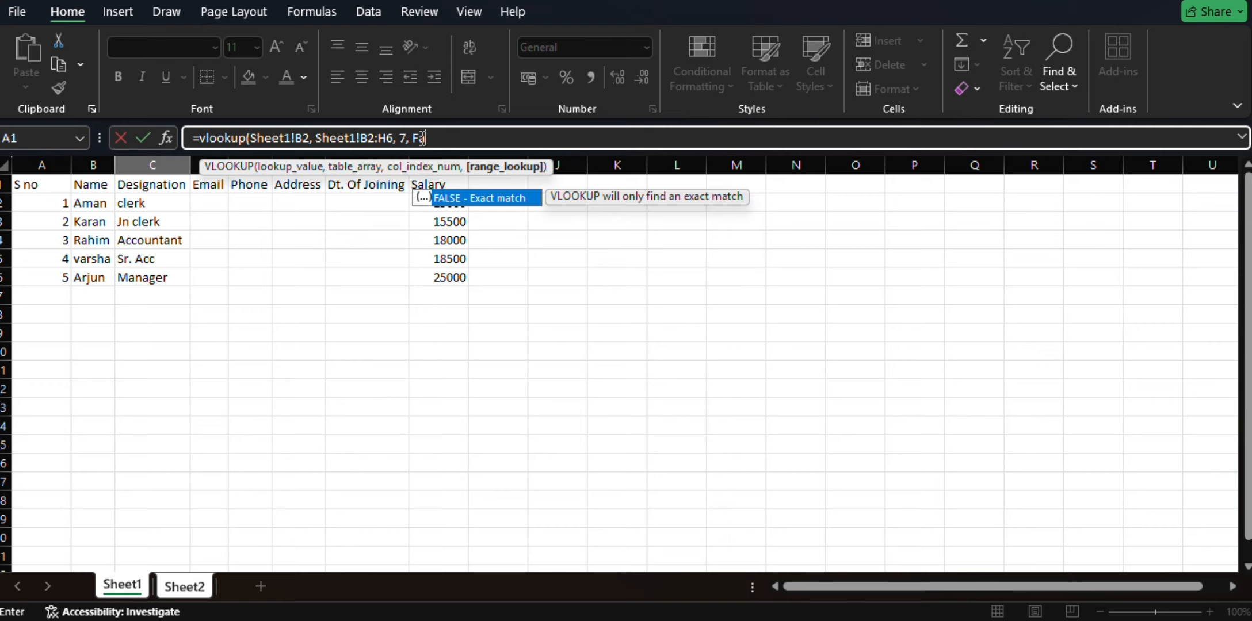
pyautogui.write('lse')
pyautogui.write(')')
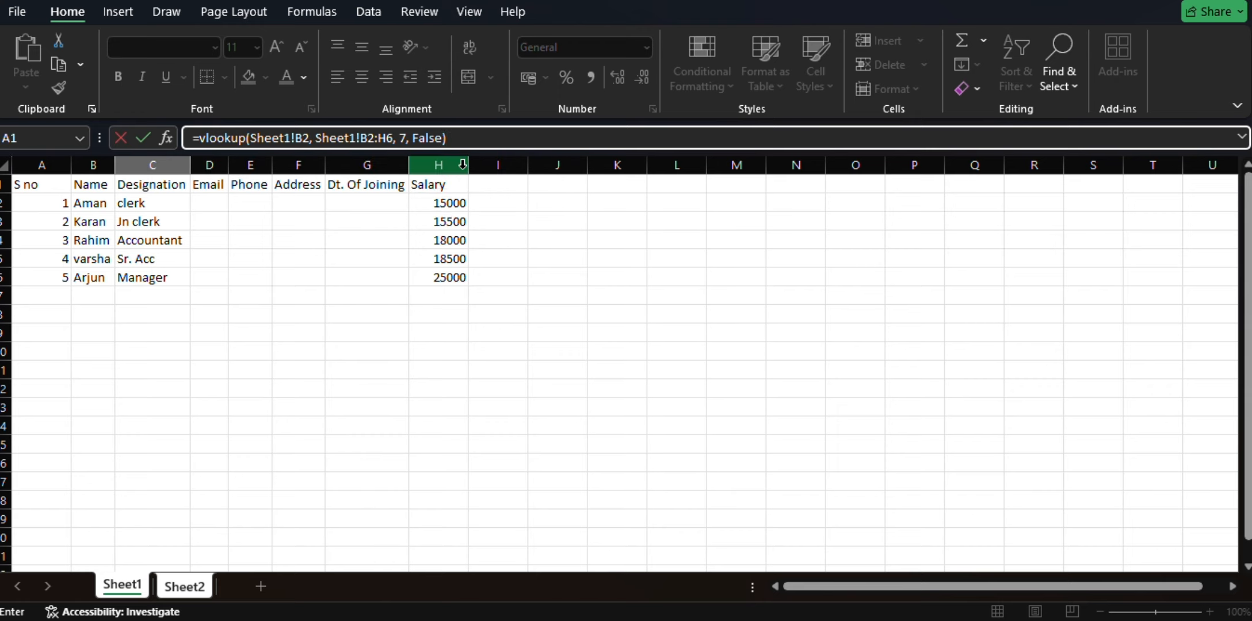
pyautogui.press('Return')
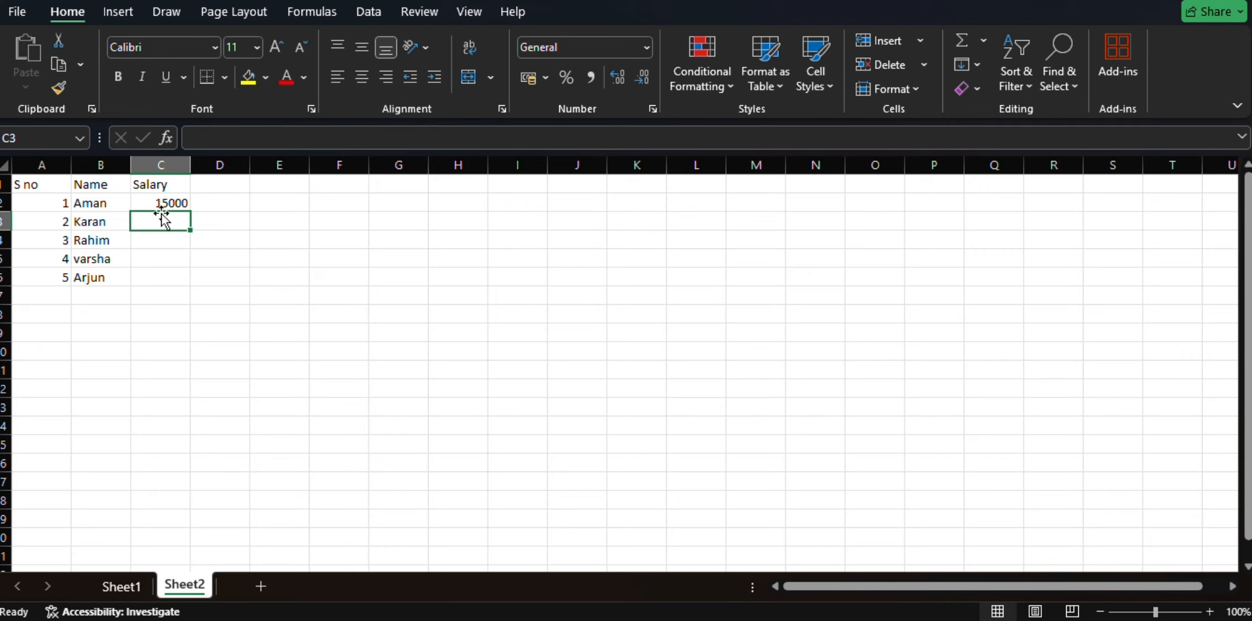
# Compare the lookup formula's salary in C2 of Sheet2 and the empty cells below it with the Salary column on Sheet1
pyautogui.click(122, 586)
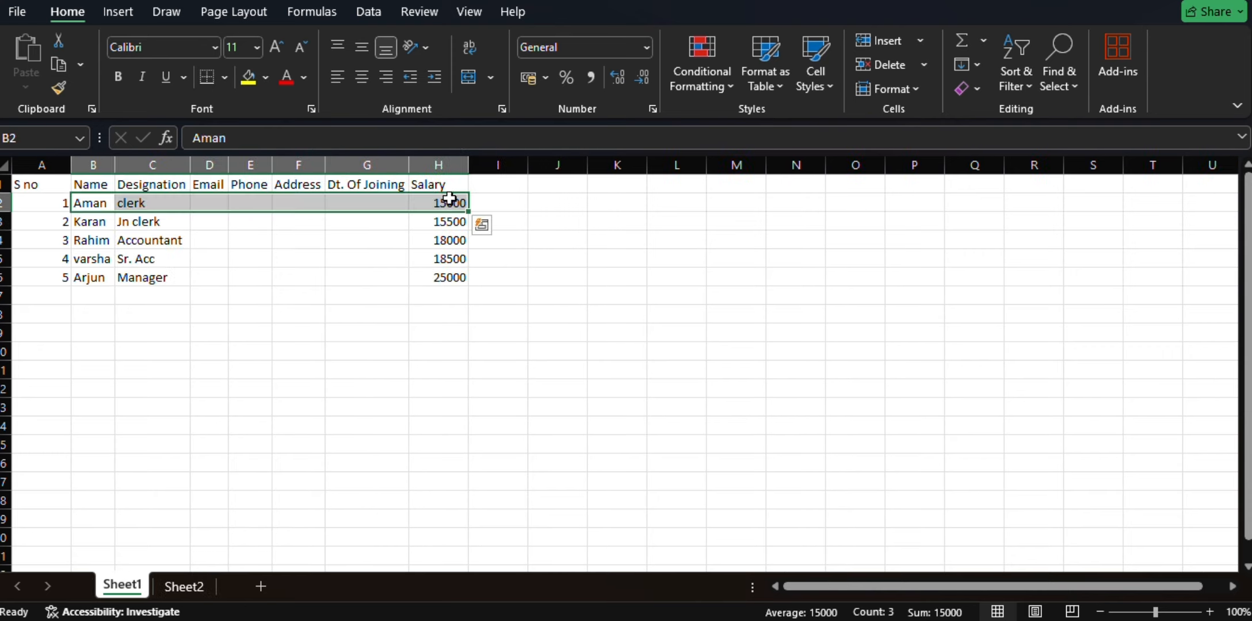
pyautogui.click(201, 591)
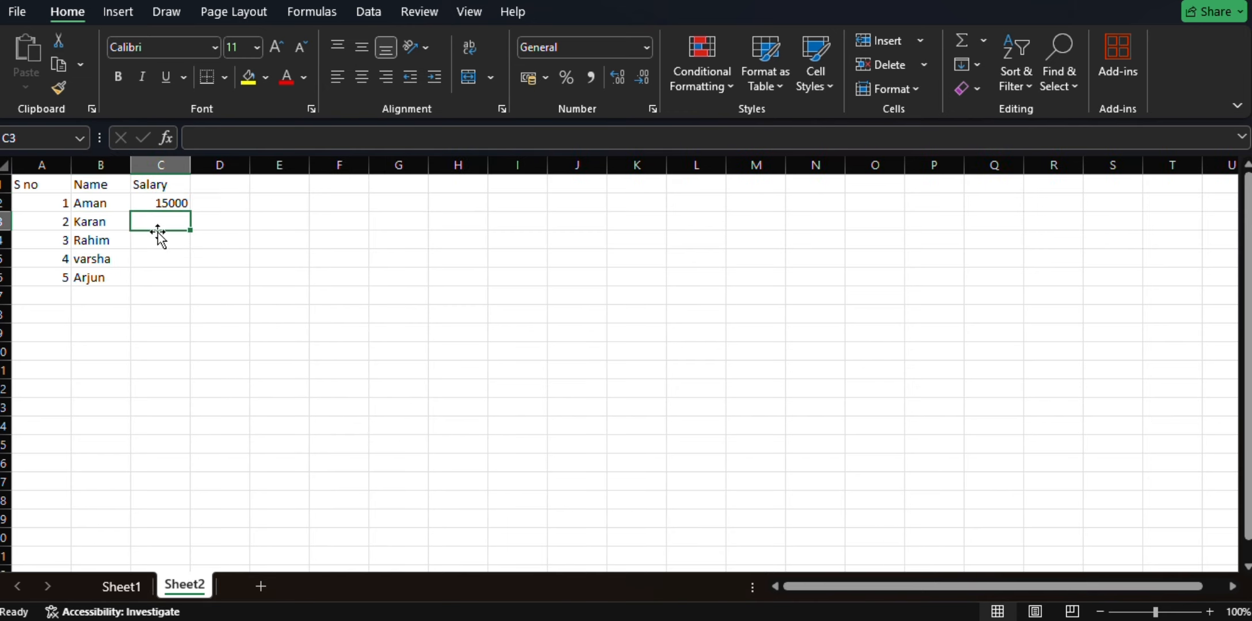
pyautogui.click(168, 204)
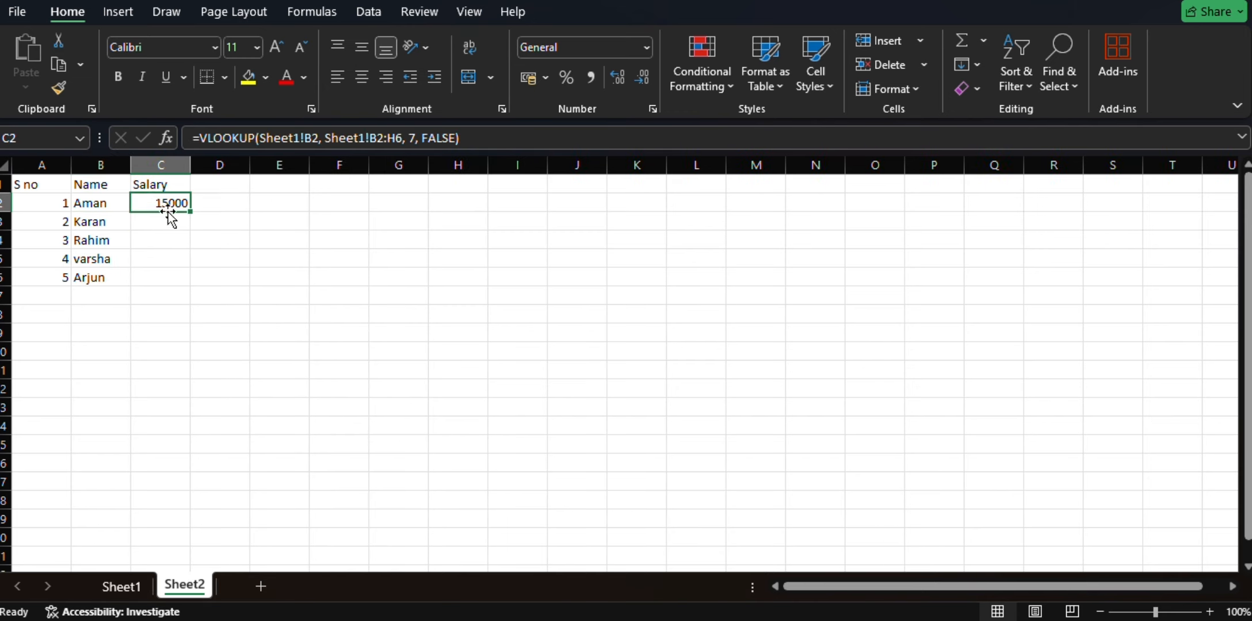
pyautogui.click(167, 220)
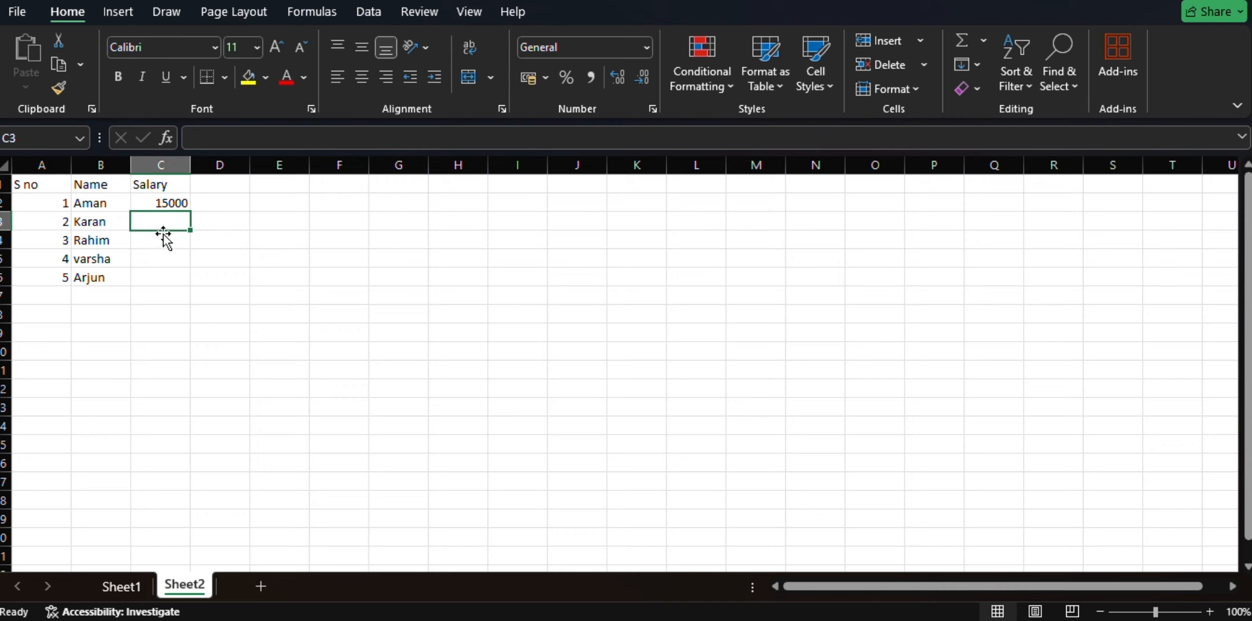
pyautogui.moveTo(162, 279); pyautogui.dragTo(157, 220)
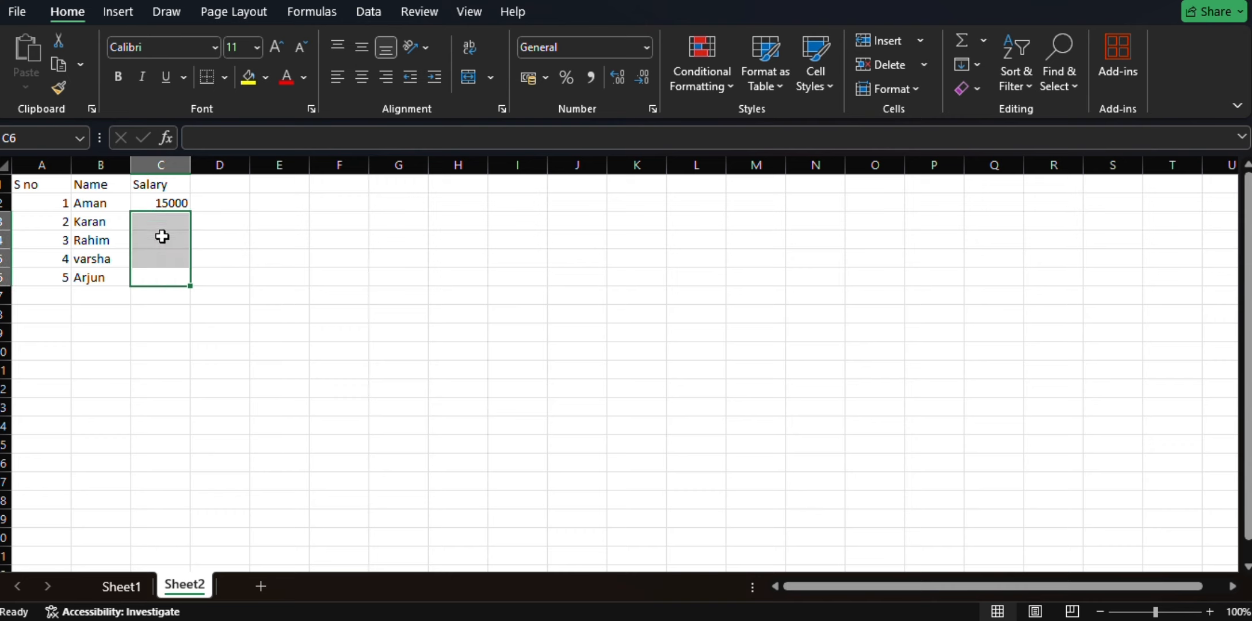
pyautogui.click(166, 256)
pyautogui.click(133, 585)
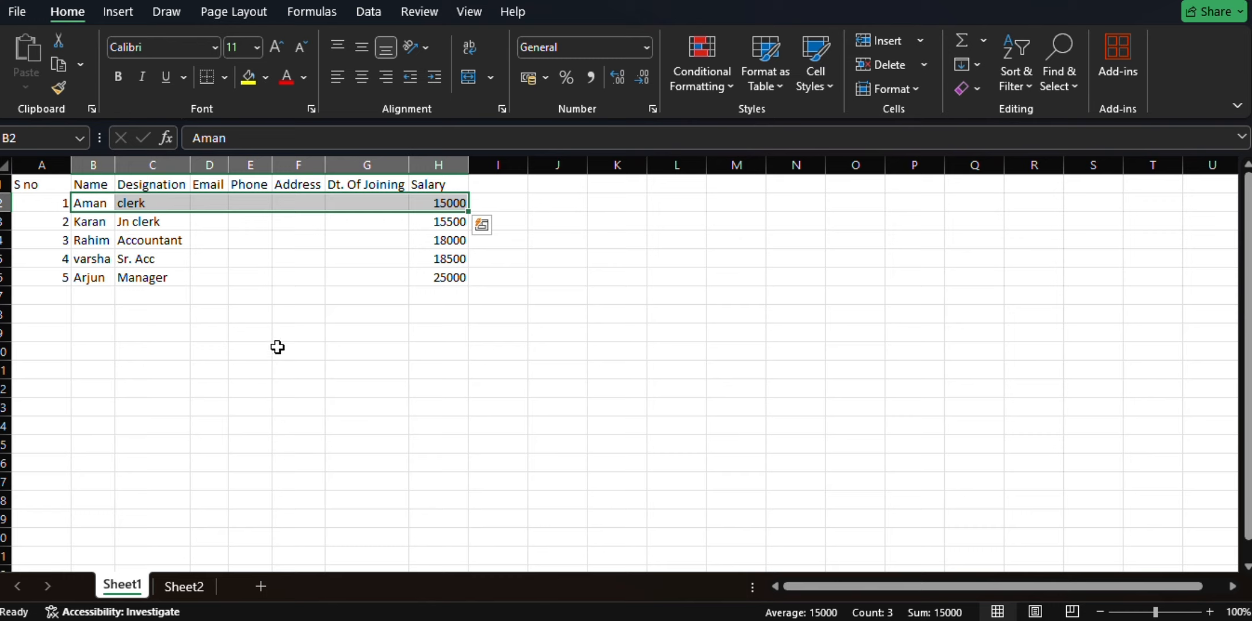
pyautogui.click(449, 221)
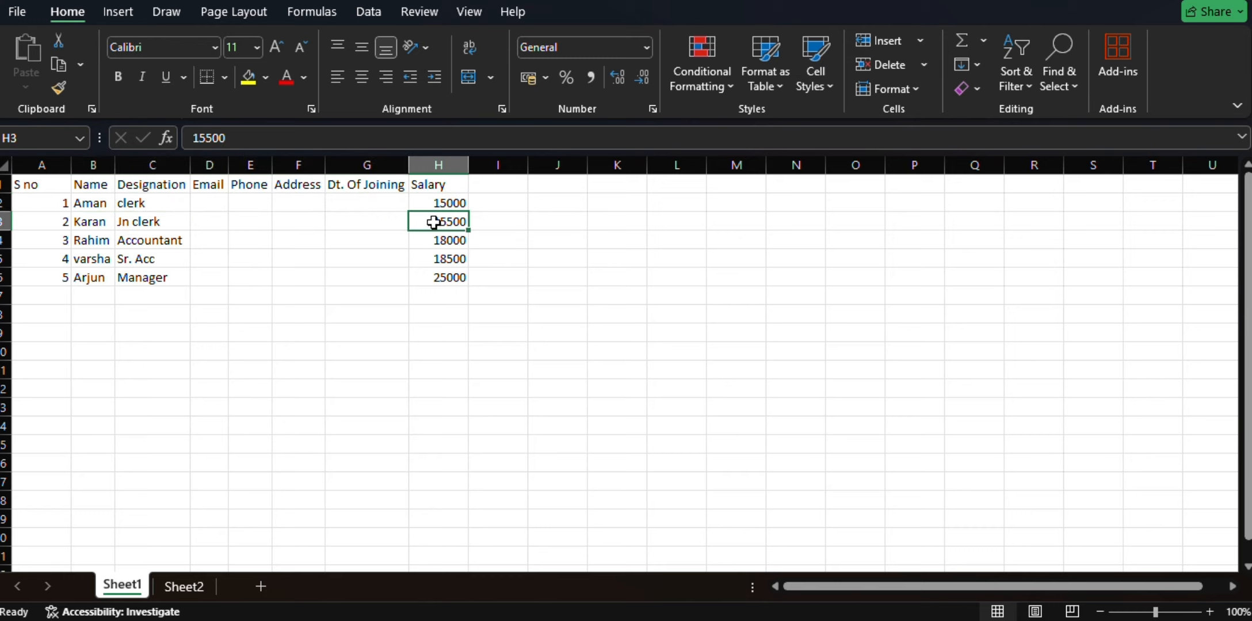
pyautogui.click(439, 165)
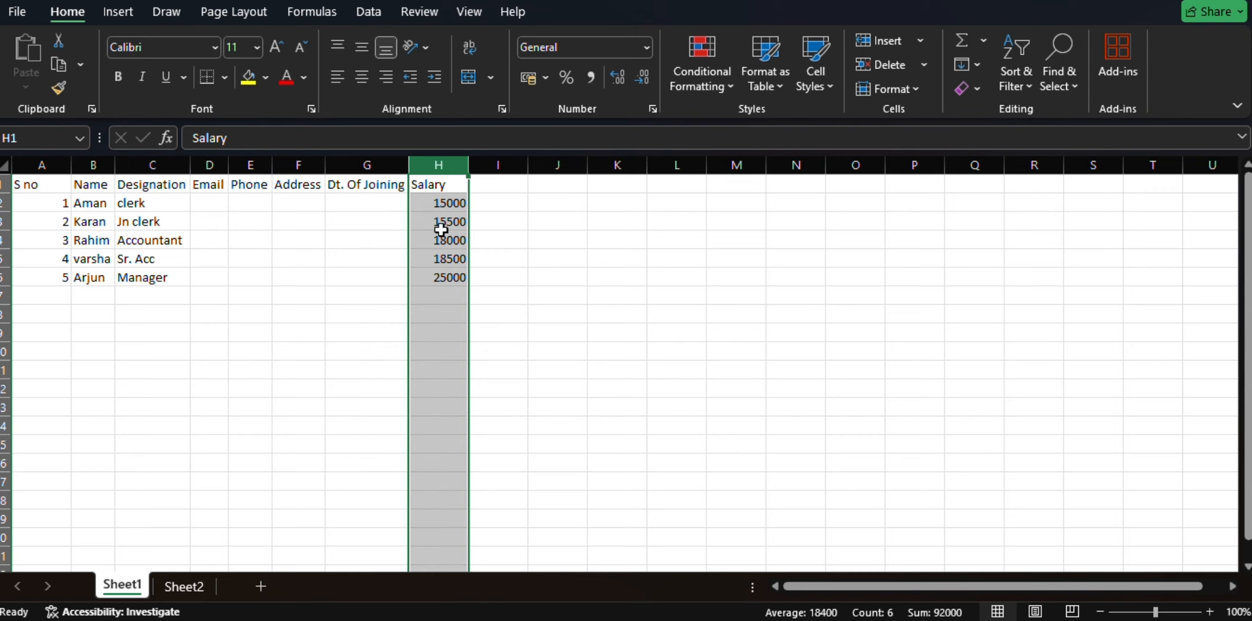
pyautogui.click(216, 586)
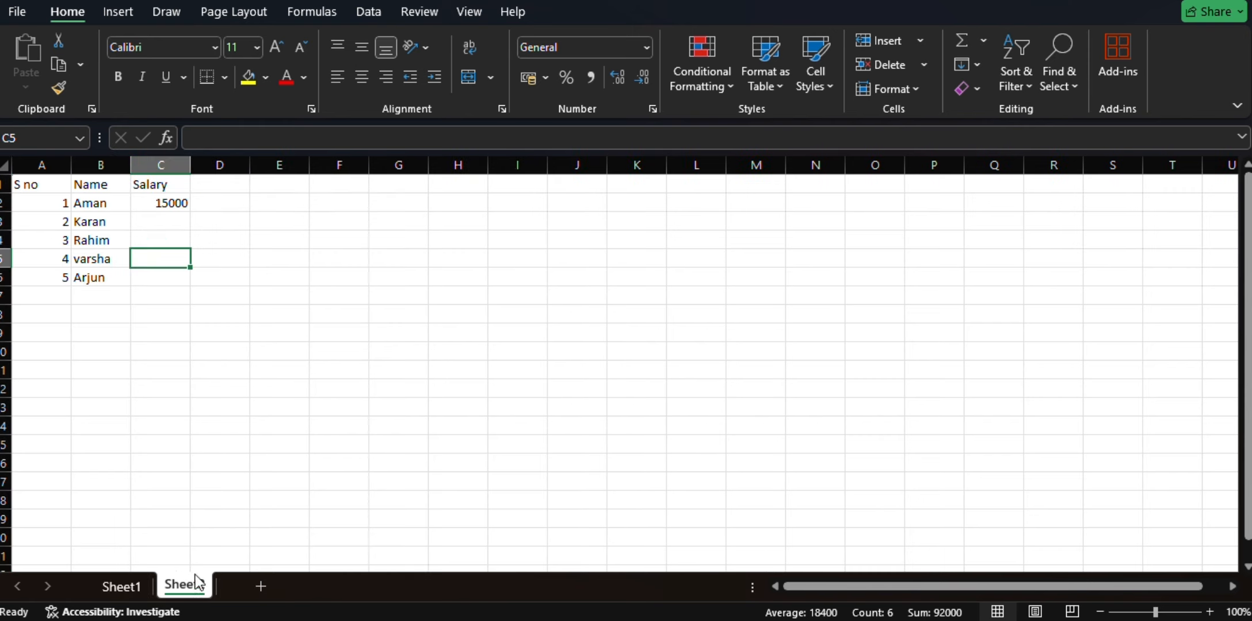
# Fill the VLOOKUP formula from C2 down to C6 on Sheet2 for the remaining employees
pyautogui.click(173, 203)
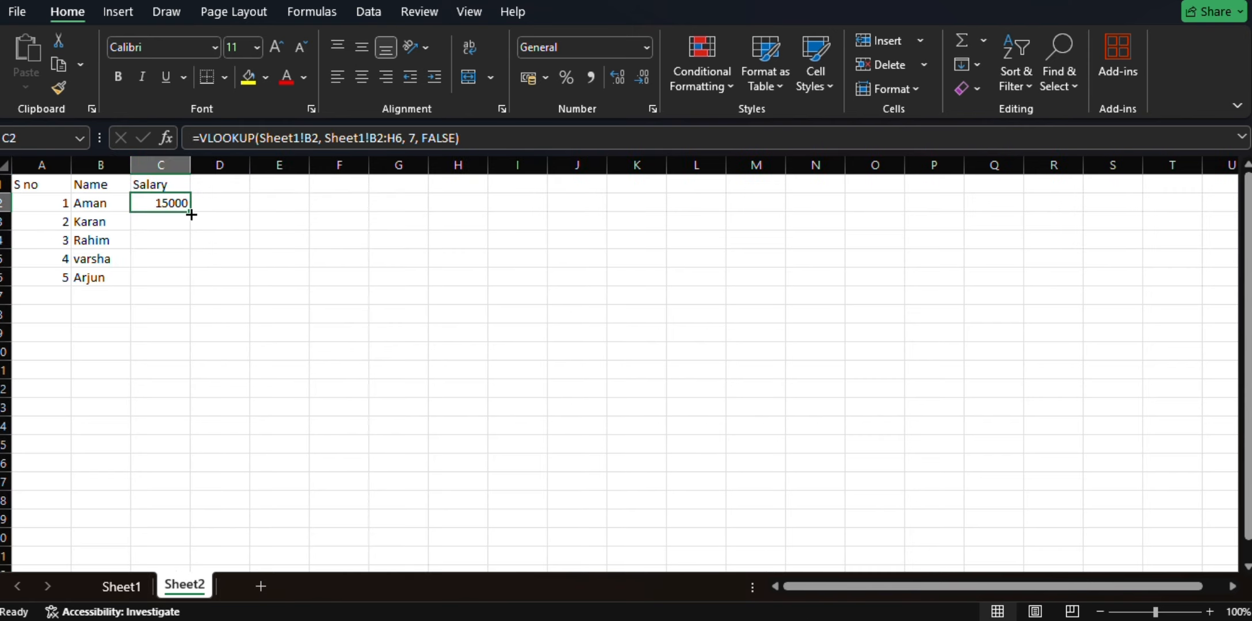
pyautogui.moveTo(191, 214); pyautogui.dragTo(191, 284)
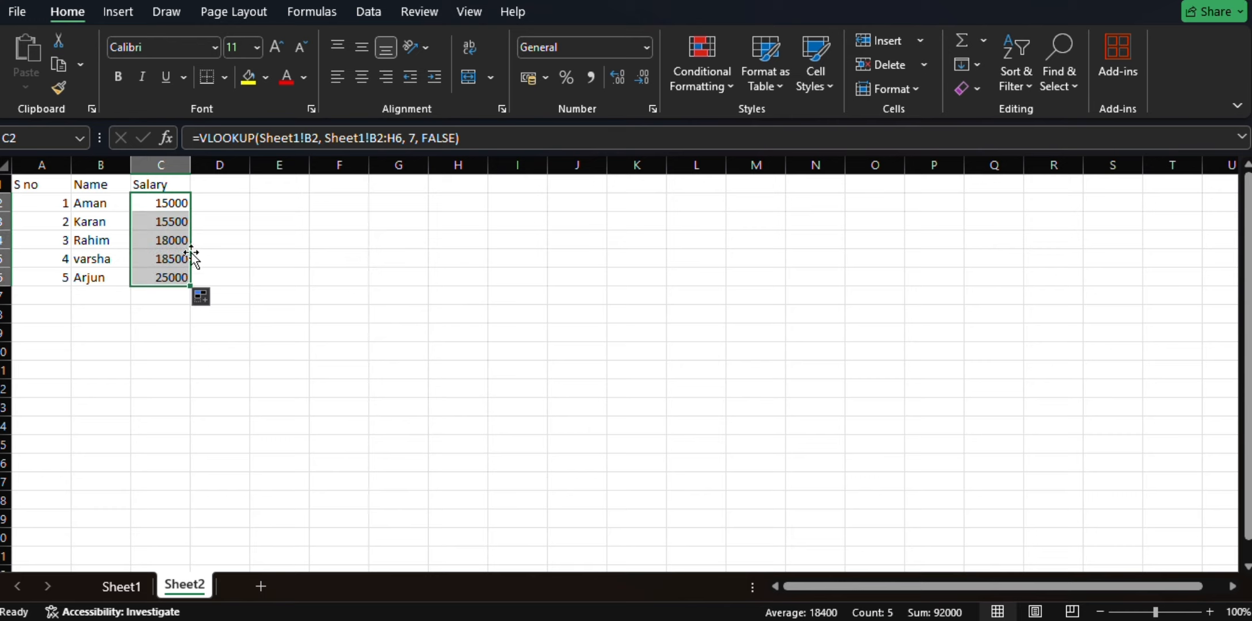
pyautogui.click(154, 297)
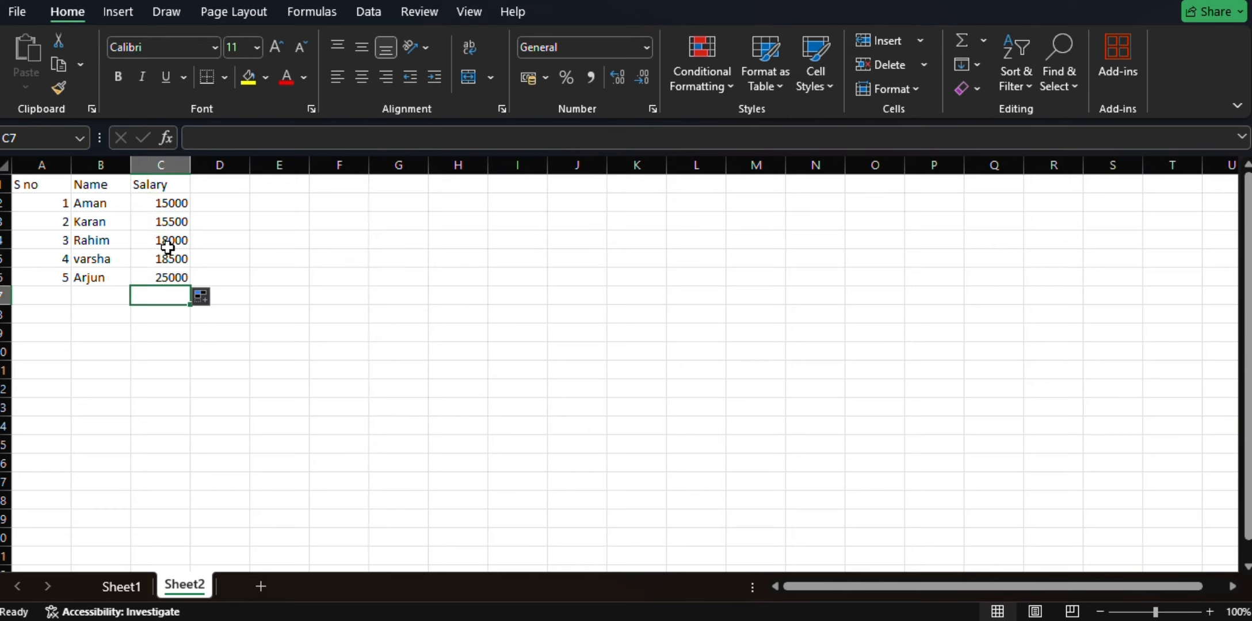
# Inspect the copied formula in C3 of Sheet2 and highlight the source data B2:H6 on Sheet1
pyautogui.click(173, 226)
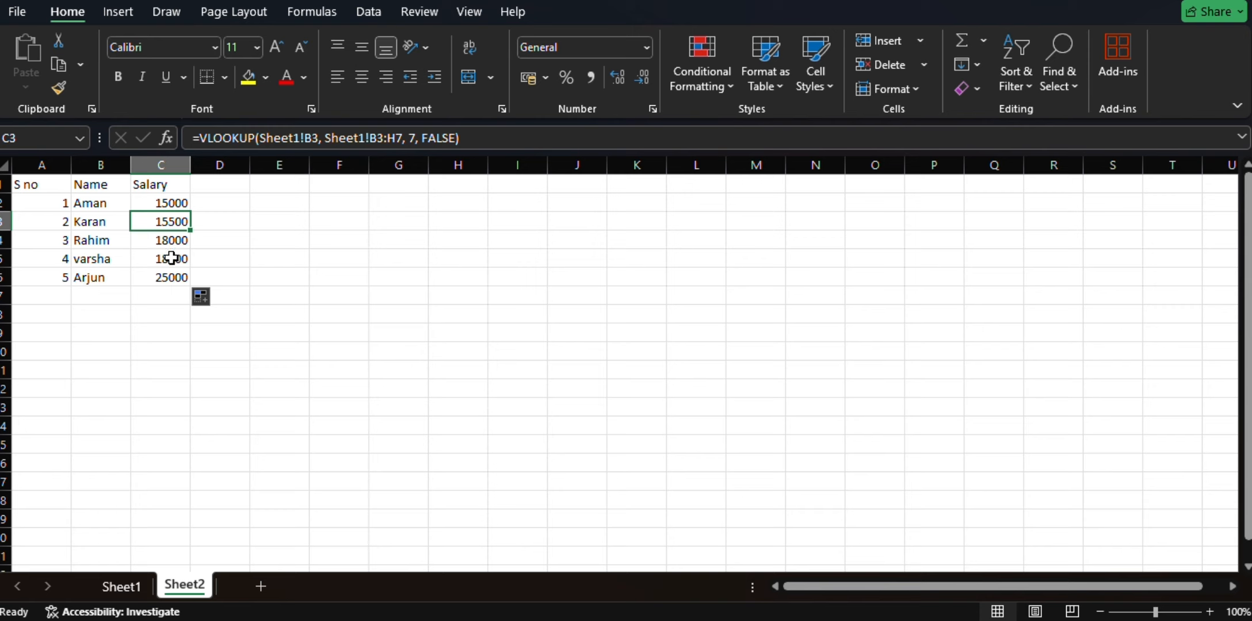
pyautogui.click(122, 586)
pyautogui.click(321, 340)
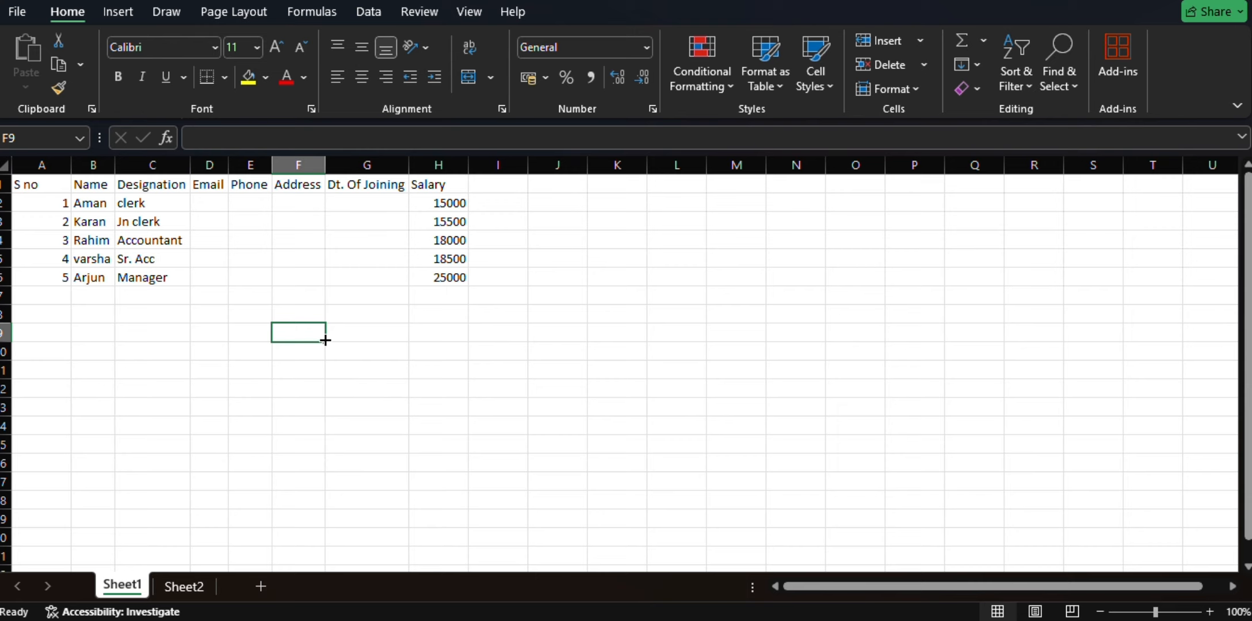
pyautogui.click(92, 201)
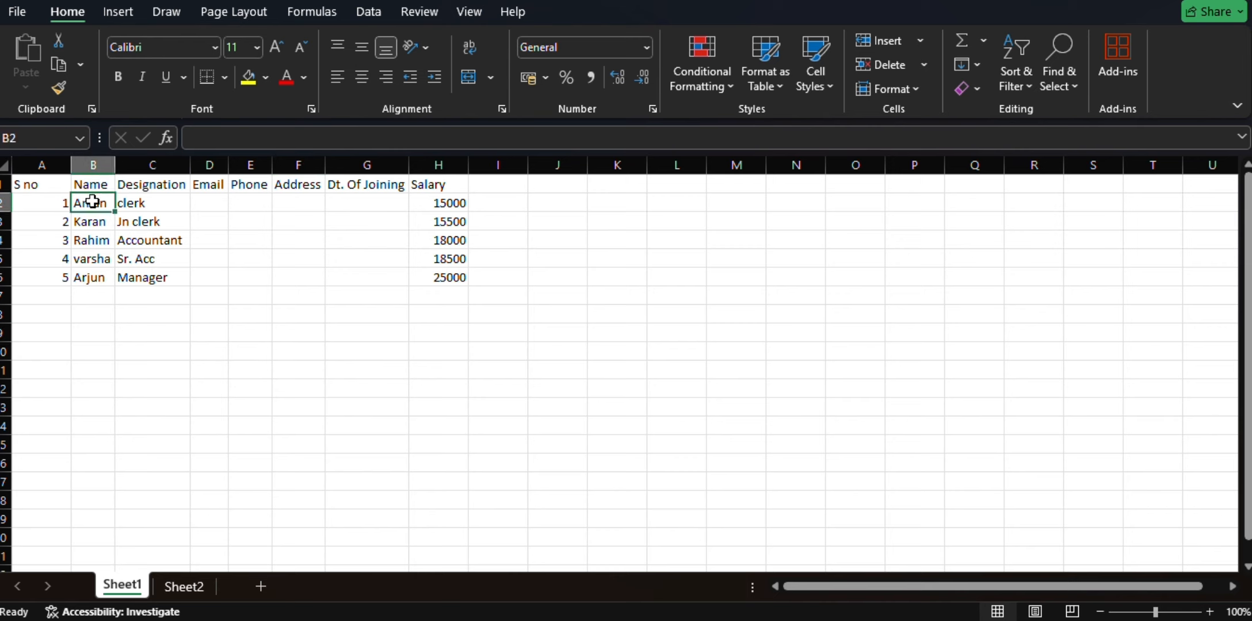
pyautogui.moveTo(92, 202); pyautogui.dragTo(427, 274)
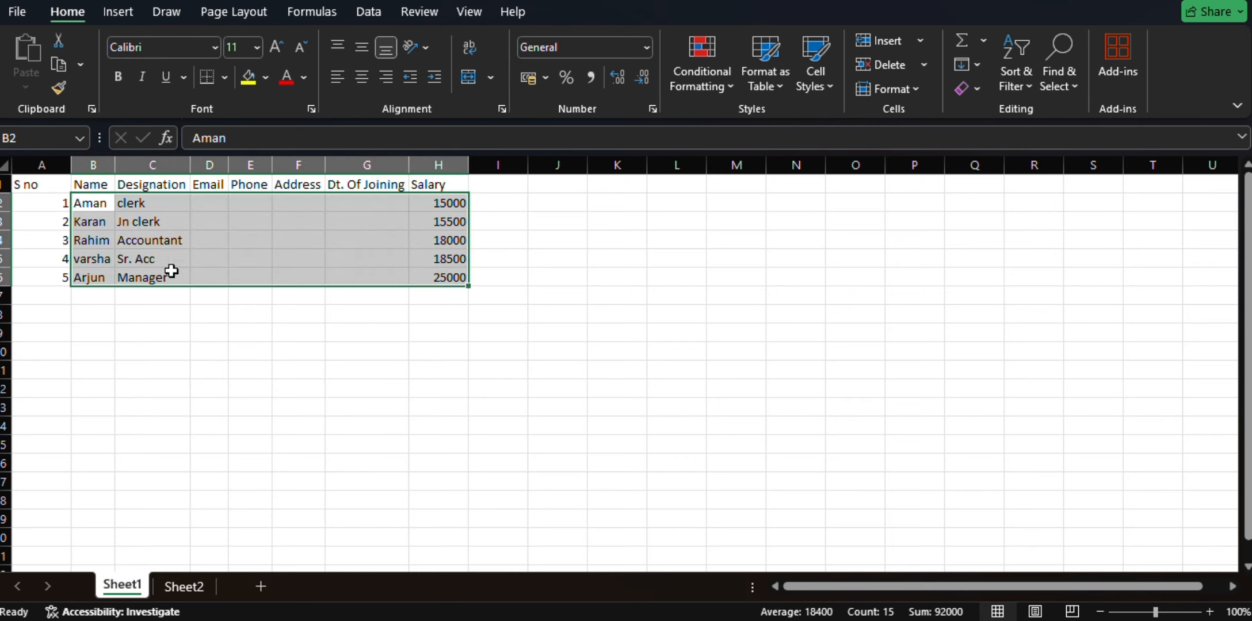